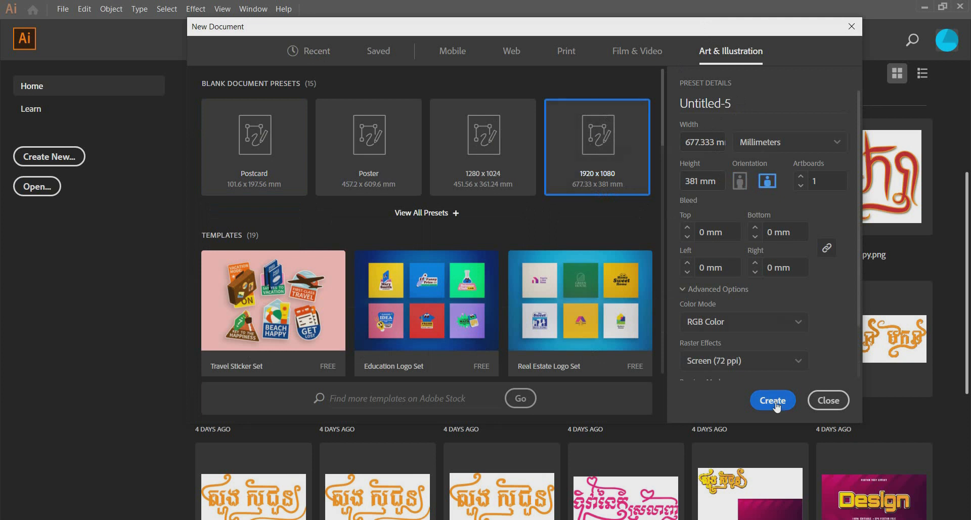
Create a new document from the 1920 x 1080 preset with RGB Color as the color mode.
{"action": "scroll", "coordinate": [829, 349], "scroll_direction": "down", "scroll_amount": 2}
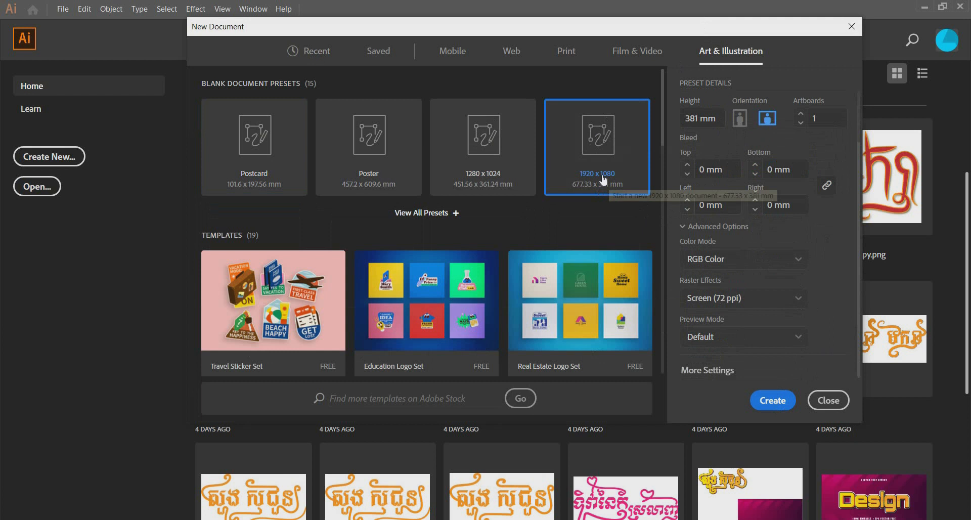
{"action": "left_click", "coordinate": [737, 260]}
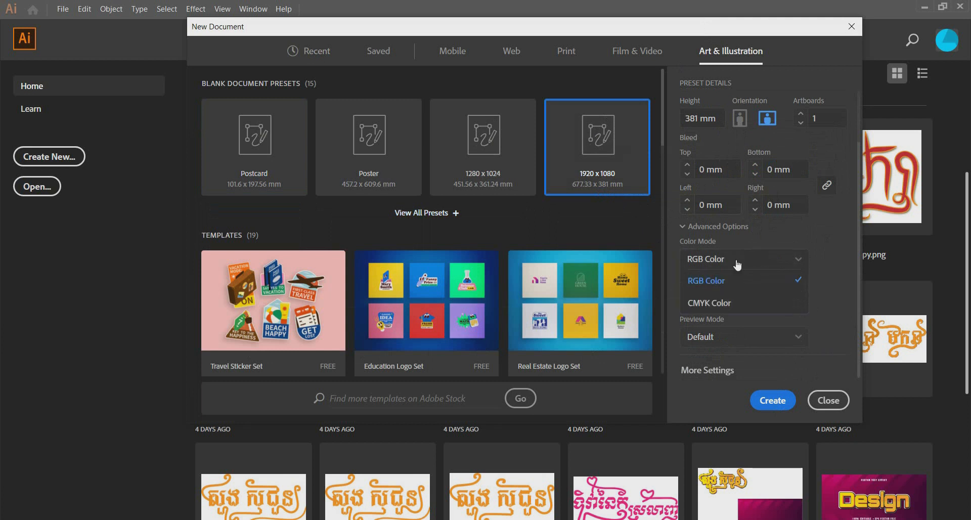
{"action": "left_click", "coordinate": [725, 302]}
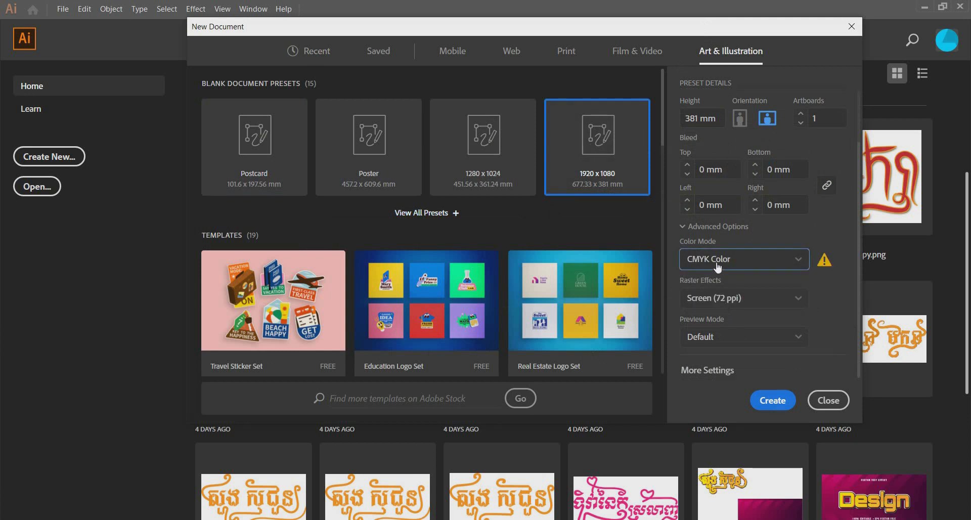
{"action": "left_click", "coordinate": [718, 260]}
{"action": "left_click", "coordinate": [708, 280]}
{"action": "left_click", "coordinate": [772, 401]}
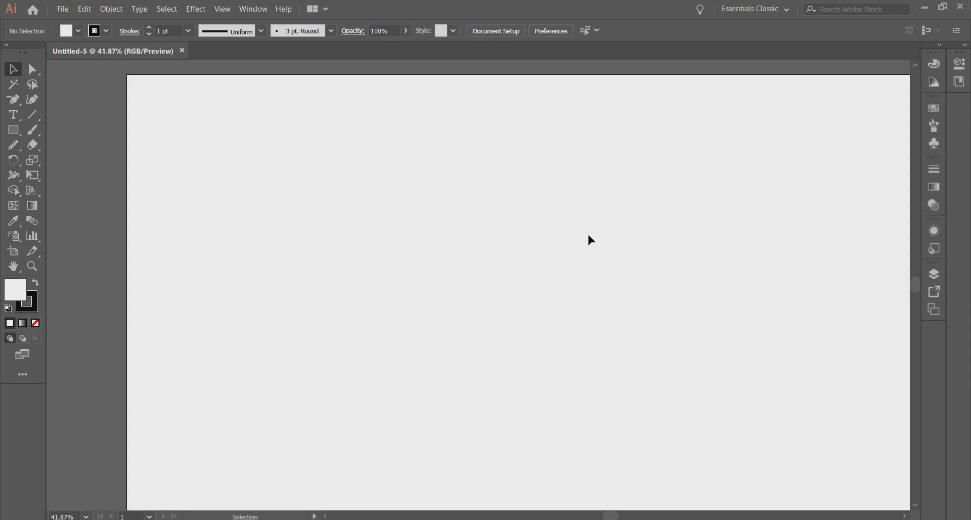
Set up the Paintbrush tool with the Basic brush and a 3 pt stroke.
{"action": "key", "text": "space"}
{"action": "left_click_drag", "start_coordinate": [588, 236], "coordinate": [557, 235]}
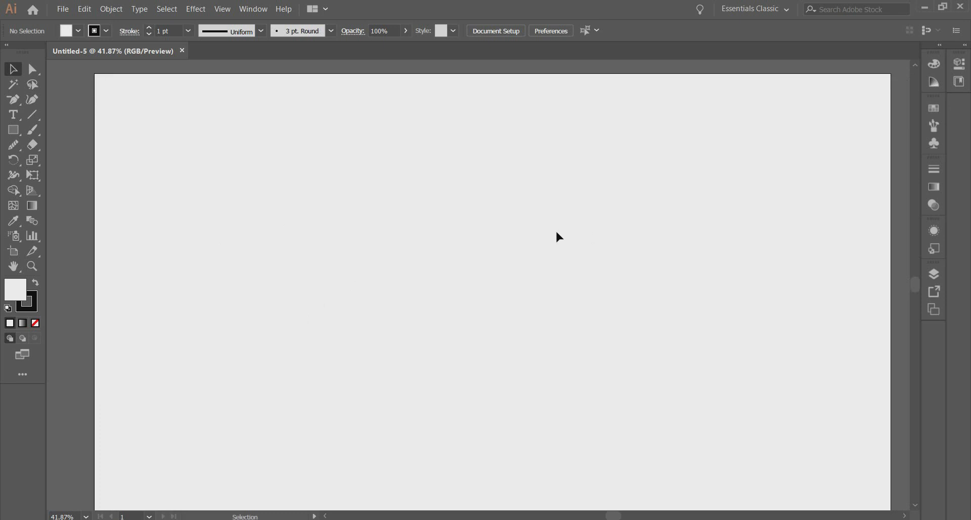
{"action": "key", "text": "ctrl+equal"}
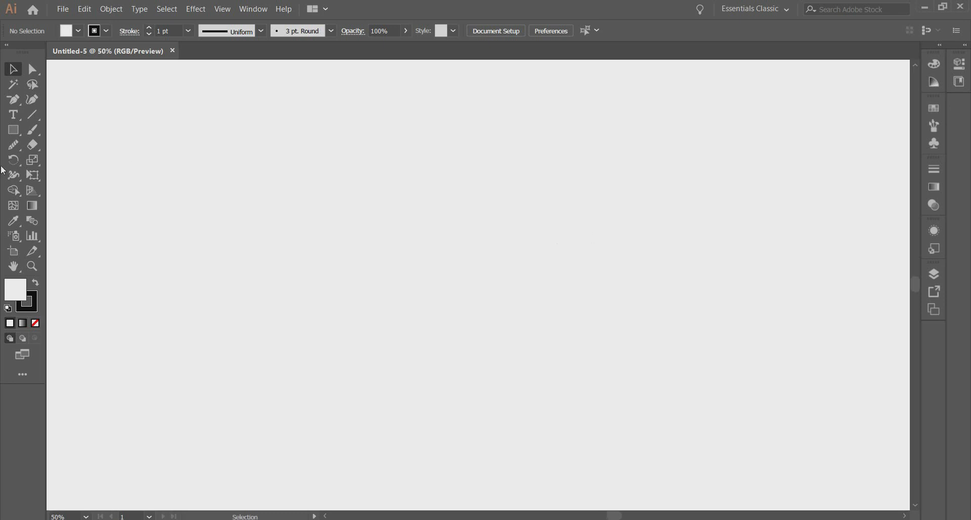
{"action": "left_click", "coordinate": [33, 128]}
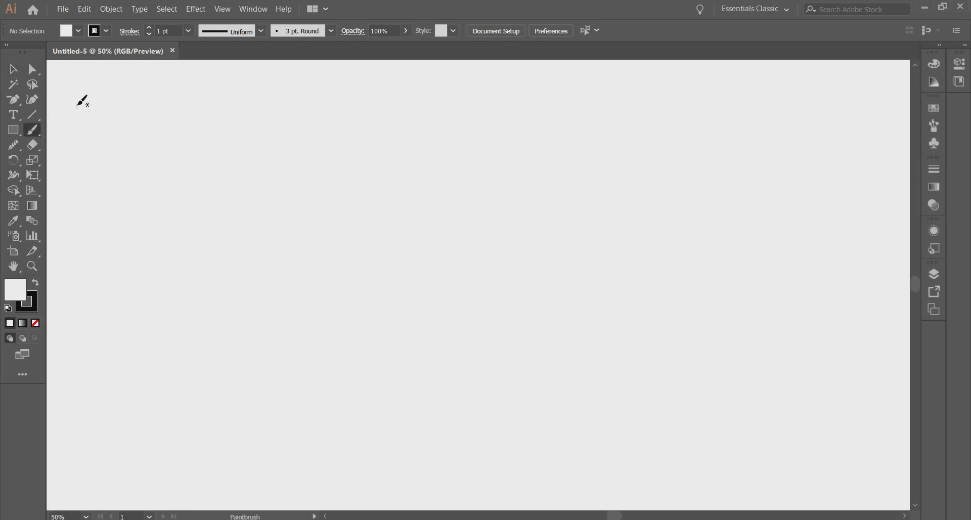
{"action": "left_click", "coordinate": [330, 31]}
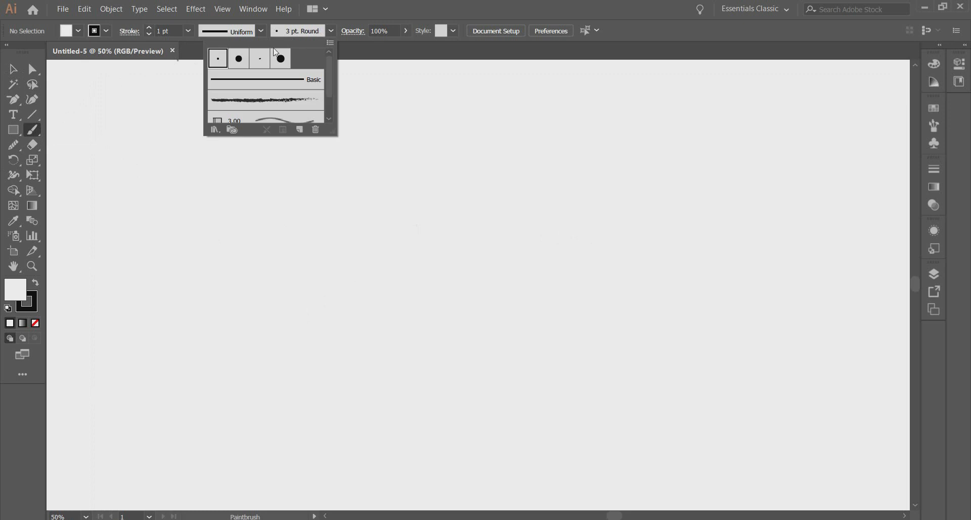
{"action": "left_click", "coordinate": [247, 85]}
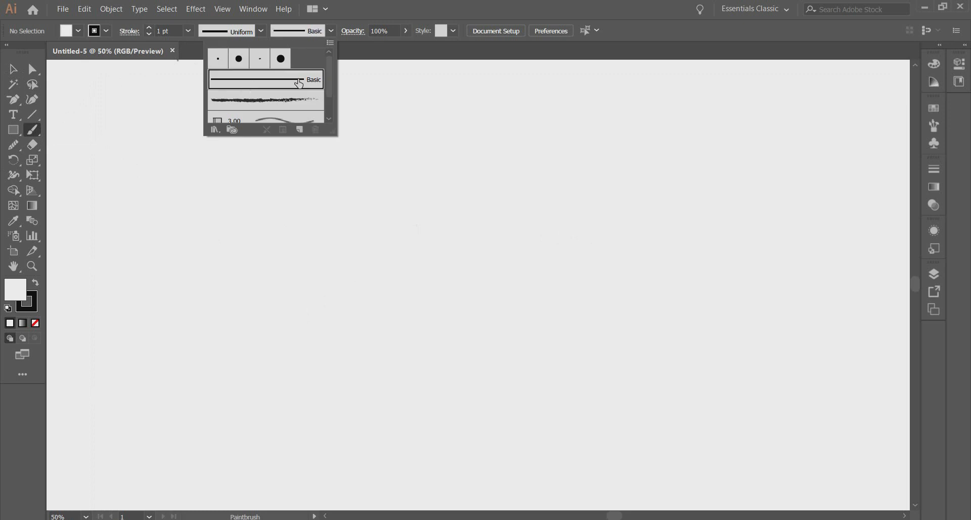
{"action": "left_click", "coordinate": [189, 31]}
{"action": "left_click", "coordinate": [189, 31]}
{"action": "left_click", "coordinate": [204, 113]}
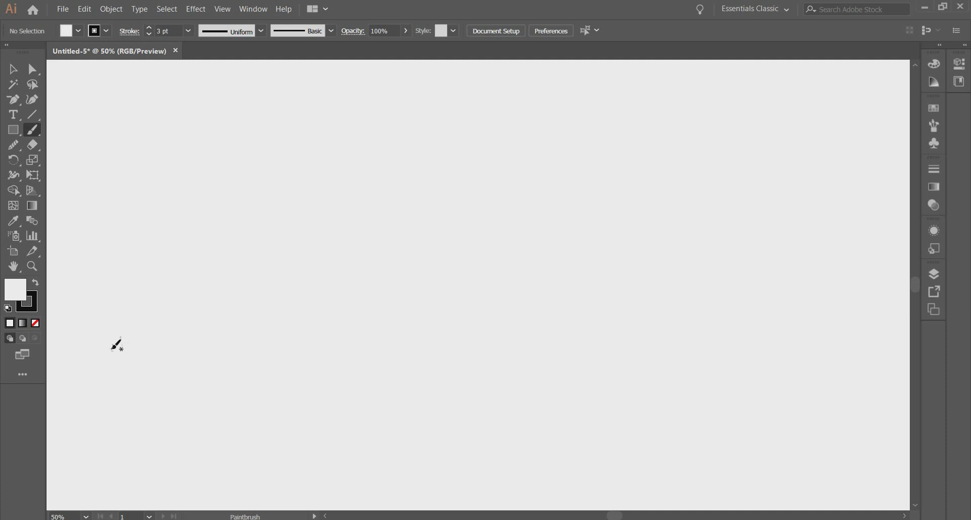
Paint the main looping letter stroke with a curled start, and a short wavy stroke above its loop.
{"action": "mouse_move", "coordinate": [112, 342]}
{"action": "left_mouse_down"}
{"action": "mouse_move", "coordinate": [120, 366]}
{"action": "mouse_move", "coordinate": [208, 325]}
{"action": "mouse_move", "coordinate": [221, 347]}
{"action": "mouse_move", "coordinate": [212, 367]}
{"action": "mouse_move", "coordinate": [186, 361]}
{"action": "mouse_move", "coordinate": [181, 333]}
{"action": "mouse_move", "coordinate": [199, 282]}
{"action": "mouse_move", "coordinate": [222, 279]}
{"action": "mouse_move", "coordinate": [244, 370]}
{"action": "mouse_move", "coordinate": [266, 368]}
{"action": "mouse_move", "coordinate": [274, 300]}
{"action": "mouse_move", "coordinate": [323, 261]}
{"action": "left_mouse_up"}
{"action": "left_click_drag", "start_coordinate": [177, 276], "coordinate": [251, 256]}
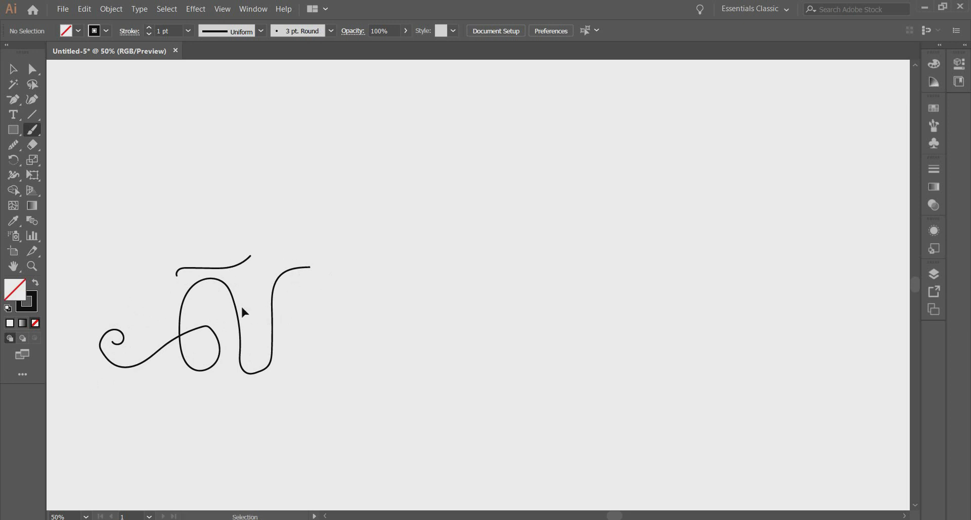
{"action": "key", "text": "ctrl+z"}
{"action": "left_click_drag", "start_coordinate": [178, 271], "coordinate": [251, 260]}
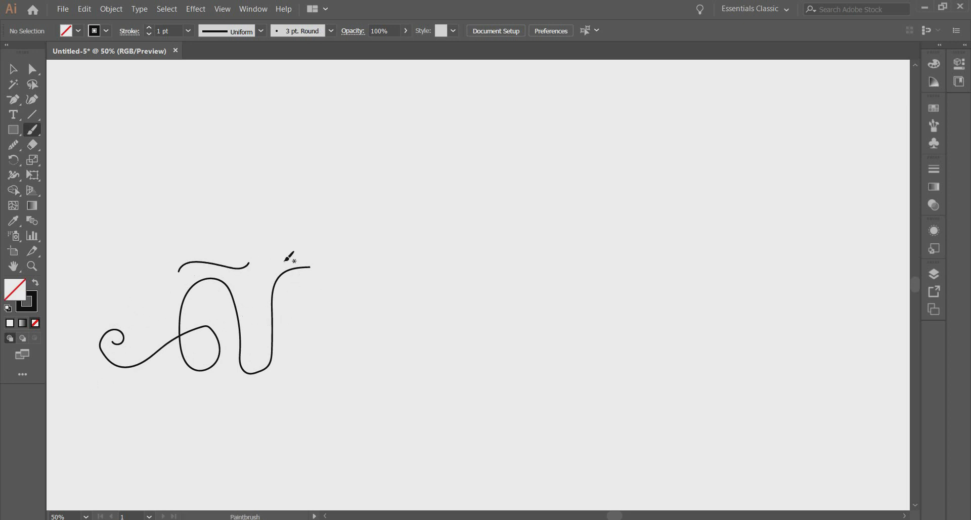
{"action": "scroll", "coordinate": [324, 310], "scroll_direction": "down", "scroll_amount": 1}
{"action": "scroll", "coordinate": [251, 394], "scroll_direction": "down", "scroll_amount": 3}
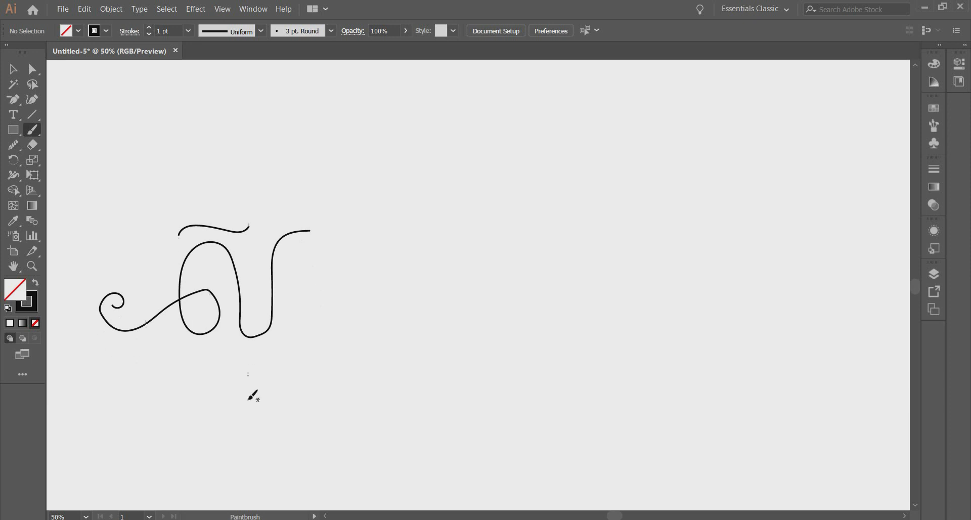
{"action": "mouse_move", "coordinate": [253, 357]}
{"action": "left_mouse_down"}
{"action": "mouse_move", "coordinate": [261, 341]}
{"action": "mouse_move", "coordinate": [271, 416]}
{"action": "mouse_move", "coordinate": [290, 414]}
{"action": "left_mouse_up"}
{"action": "key", "text": "ctrl+z"}
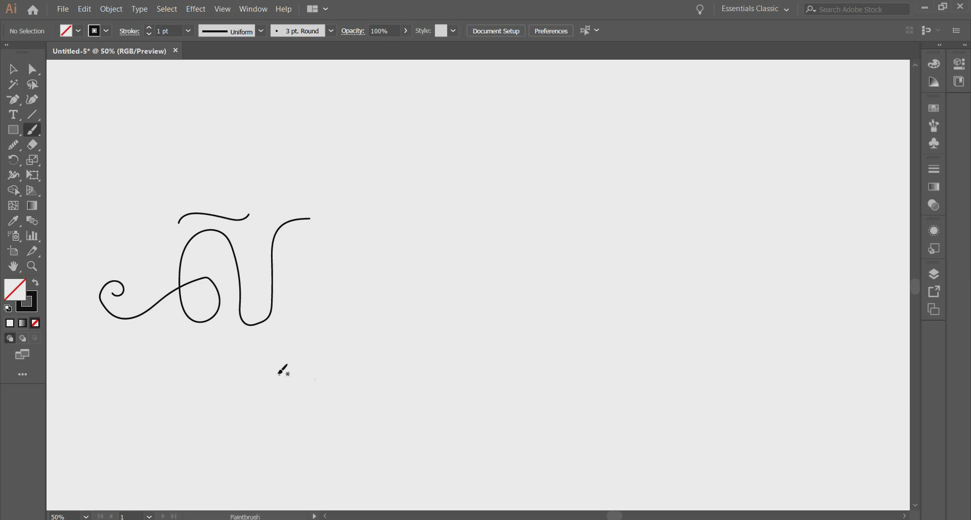
{"action": "mouse_move", "coordinate": [253, 365]}
{"action": "left_mouse_down"}
{"action": "mouse_move", "coordinate": [268, 355]}
{"action": "mouse_move", "coordinate": [265, 462]}
{"action": "left_mouse_up"}
{"action": "key", "text": "ctrl+z"}
Paint a vertical stem with a small hooked loop at its upper end beneath the main letter.
{"action": "left_click_drag", "start_coordinate": [259, 358], "coordinate": [279, 456]}
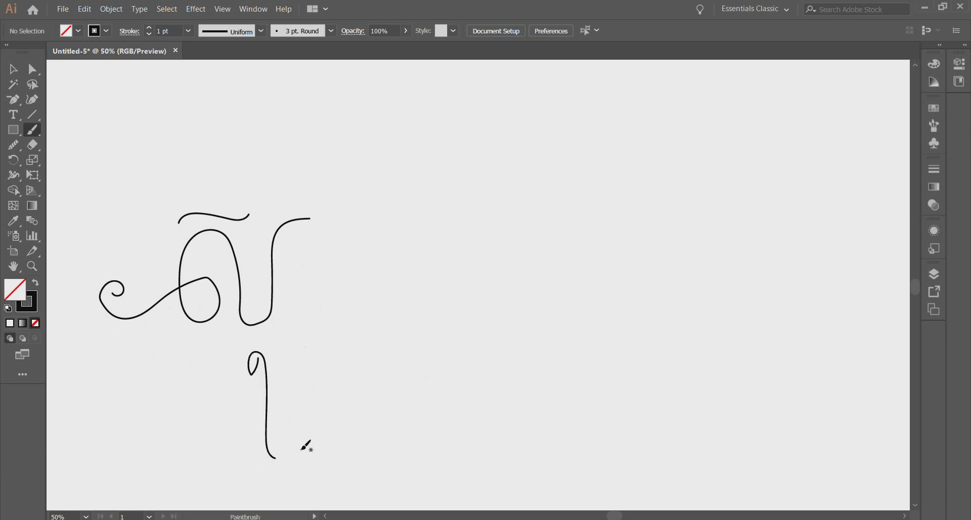
{"action": "scroll", "coordinate": [306, 447], "scroll_direction": "down", "scroll_amount": 2}
{"action": "scroll", "coordinate": [305, 447], "scroll_direction": "up", "scroll_amount": 3}
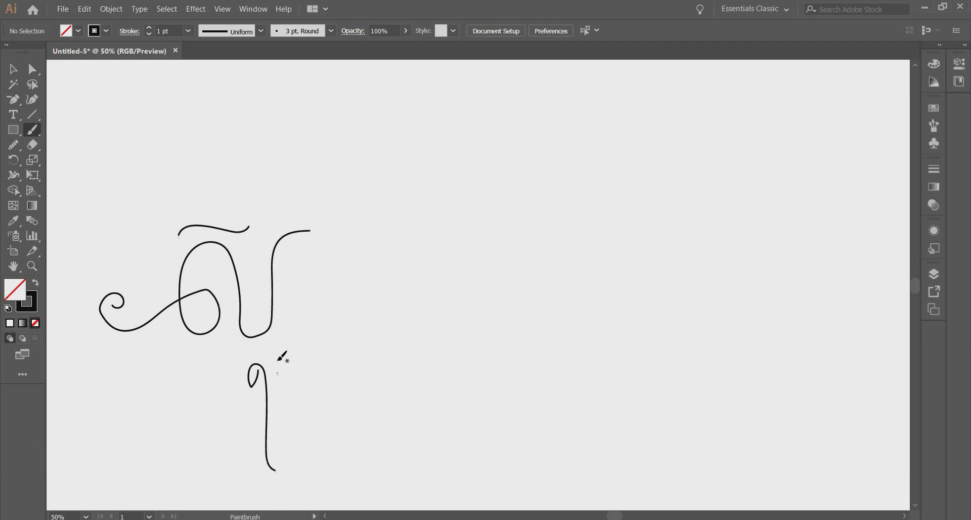
{"action": "scroll", "coordinate": [303, 413], "scroll_direction": "up", "scroll_amount": 2}
{"action": "scroll", "coordinate": [296, 417], "scroll_direction": "down", "scroll_amount": 3}
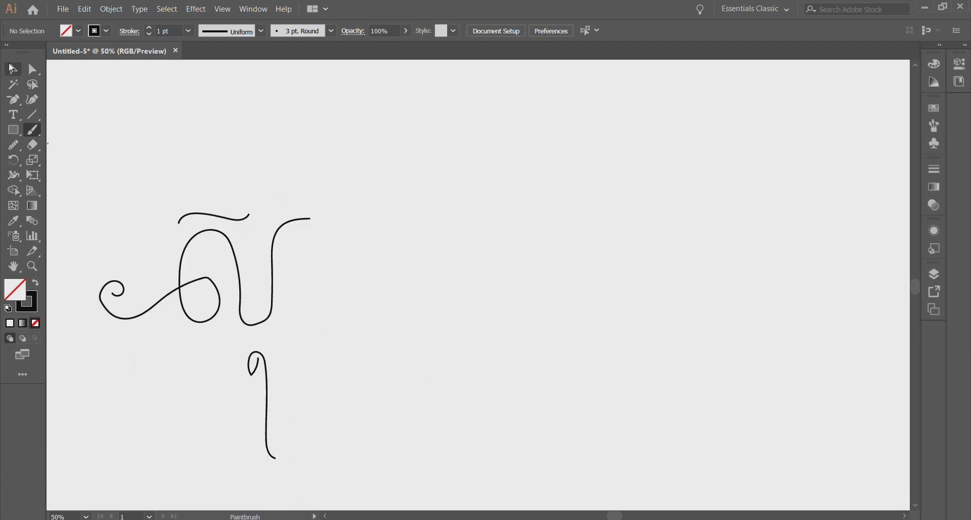
Select all the painted strokes and move them together toward the middle of the canvas.
{"action": "left_click", "coordinate": [11, 67]}
{"action": "left_click_drag", "start_coordinate": [115, 181], "coordinate": [316, 412]}
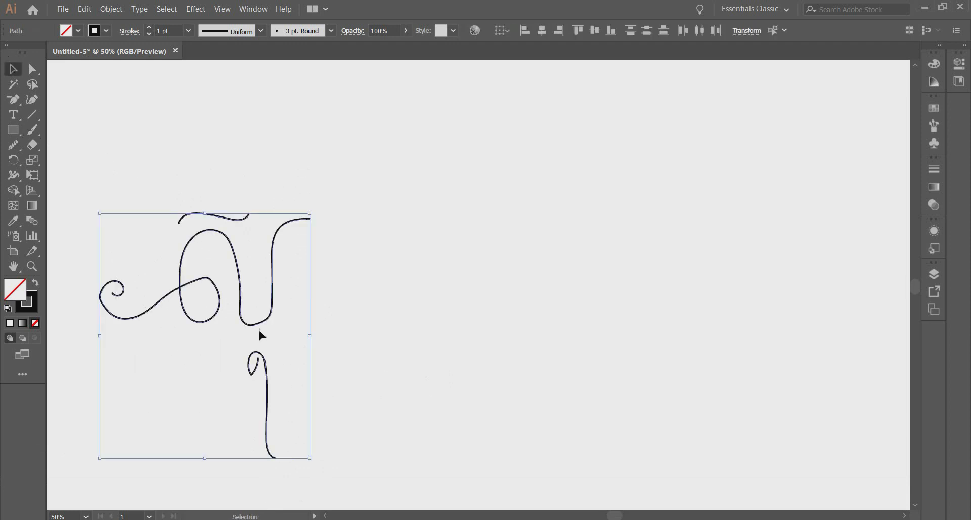
{"action": "left_click_drag", "start_coordinate": [258, 328], "coordinate": [385, 297]}
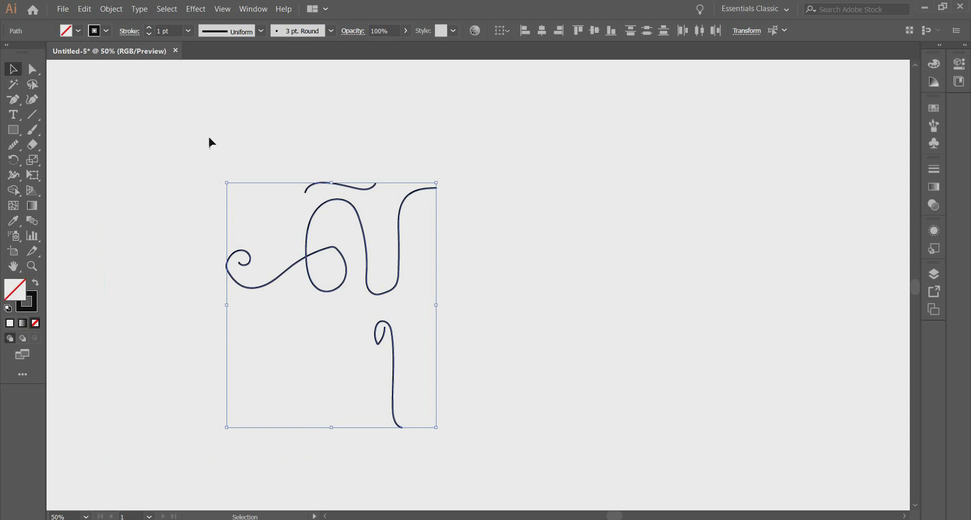
Apply the Basic brush and the lens-shaped width profile tapered at both ends to all the letter strokes.
{"action": "left_click", "coordinate": [331, 31]}
{"action": "left_click", "coordinate": [283, 86]}
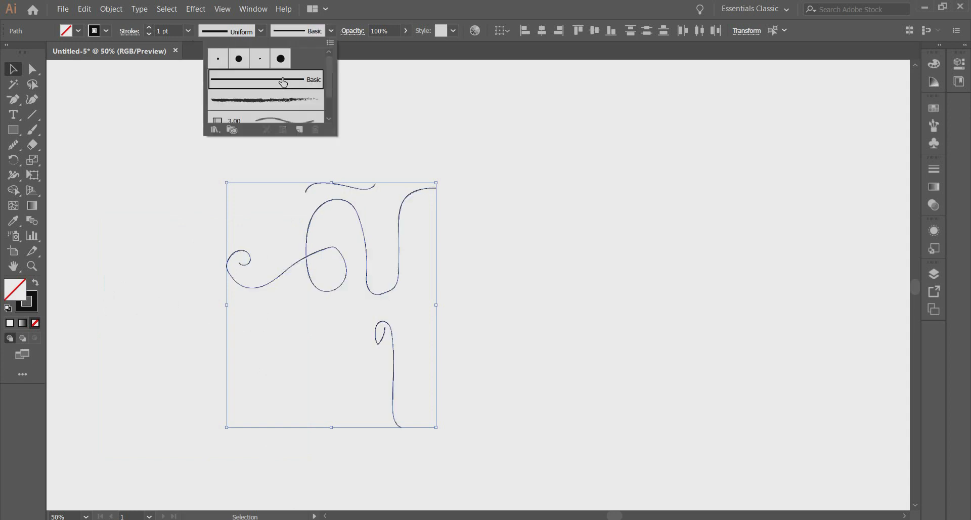
{"action": "left_click", "coordinate": [260, 31]}
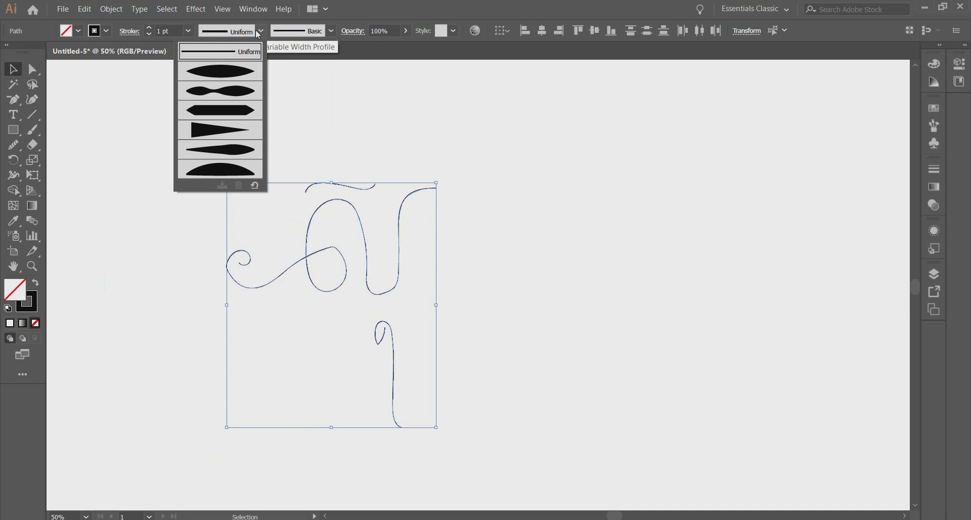
{"action": "left_click", "coordinate": [230, 78]}
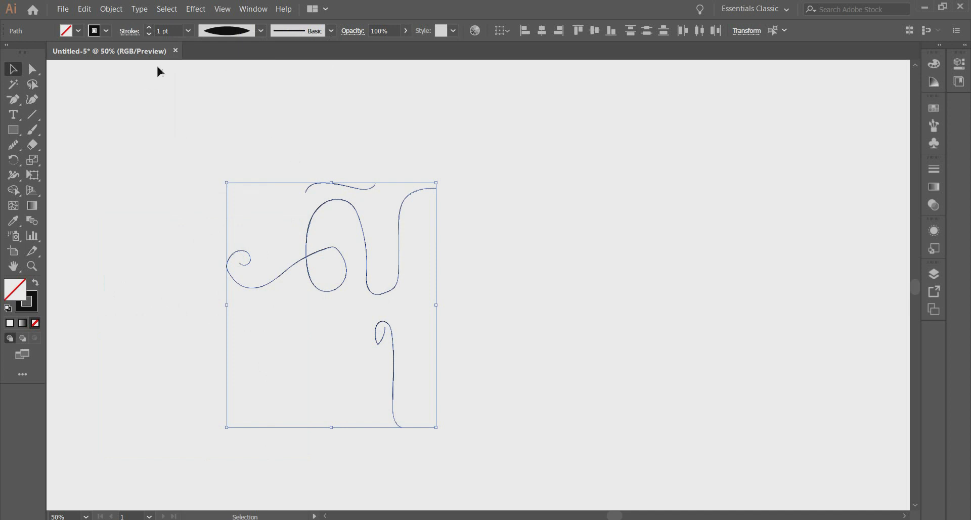
Set the stroke weight of all the letter strokes to 20 pt and deselect them.
{"action": "left_click", "coordinate": [188, 30]}
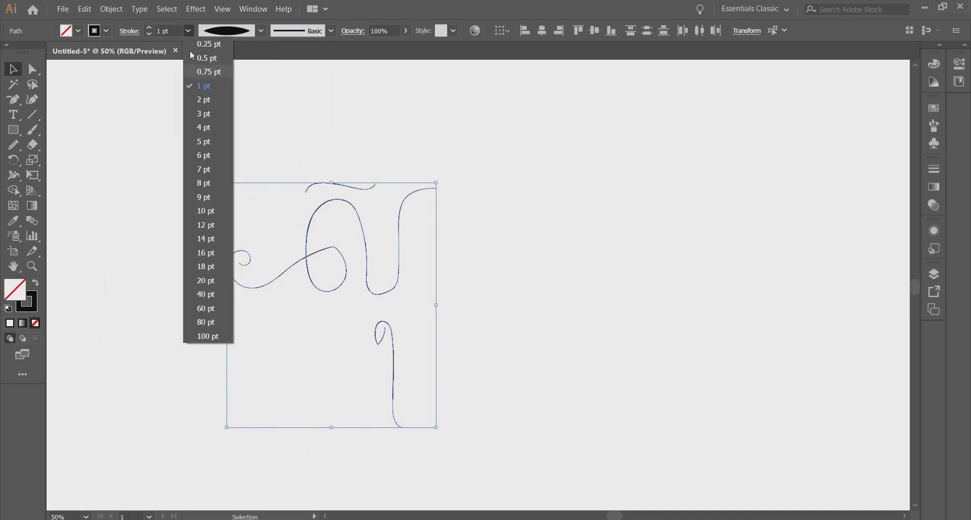
{"action": "left_click", "coordinate": [200, 255]}
{"action": "left_click", "coordinate": [141, 238]}
{"action": "scroll", "coordinate": [171, 212], "scroll_direction": "up", "scroll_amount": 1}
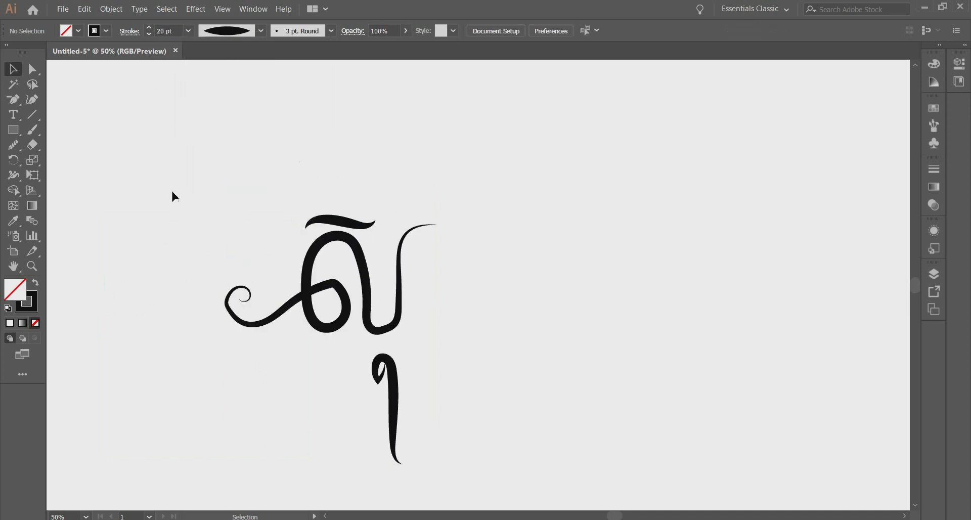
Smooth the main letter path with the Smooth tool along its starting curl and the upper bend of the inner loop.
{"action": "left_click_drag", "start_coordinate": [178, 180], "coordinate": [268, 298]}
{"action": "left_click", "coordinate": [253, 273]}
{"action": "left_click", "coordinate": [298, 302]}
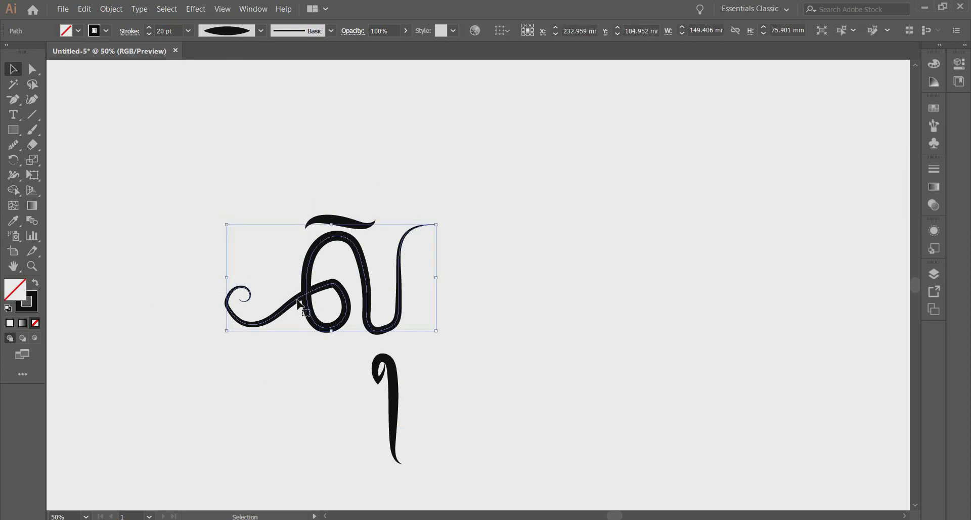
{"action": "scroll", "coordinate": [298, 303], "scroll_direction": "up", "scroll_amount": 2}
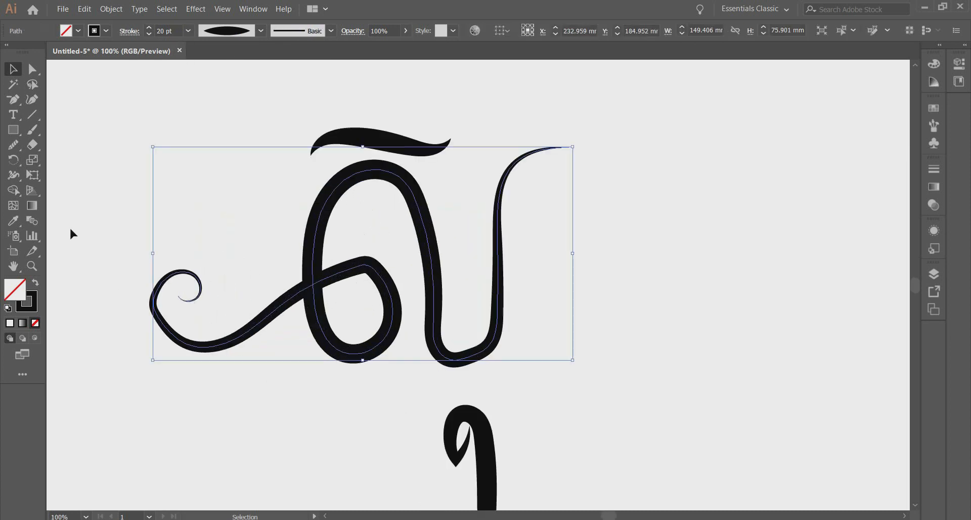
{"action": "left_click", "coordinate": [95, 238]}
{"action": "left_click", "coordinate": [309, 296]}
{"action": "right_click", "coordinate": [13, 144]}
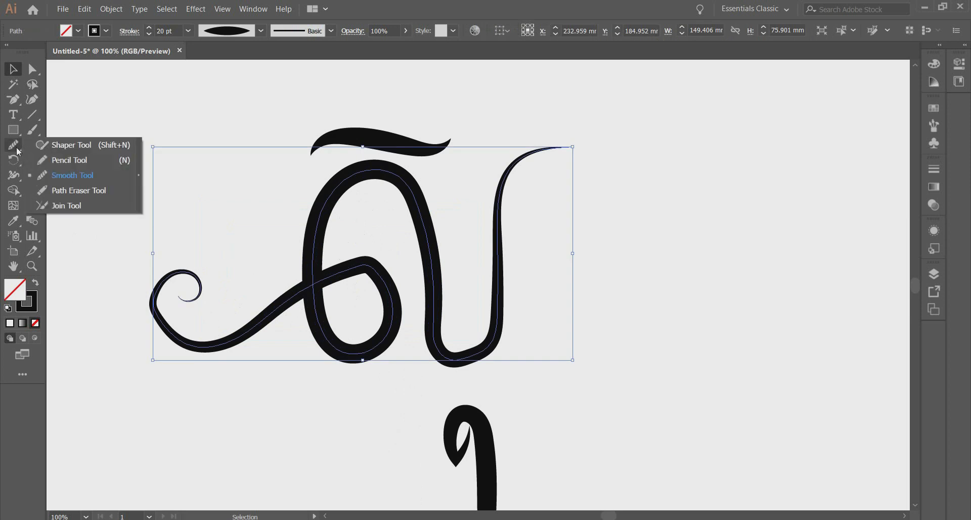
{"action": "left_click", "coordinate": [54, 178]}
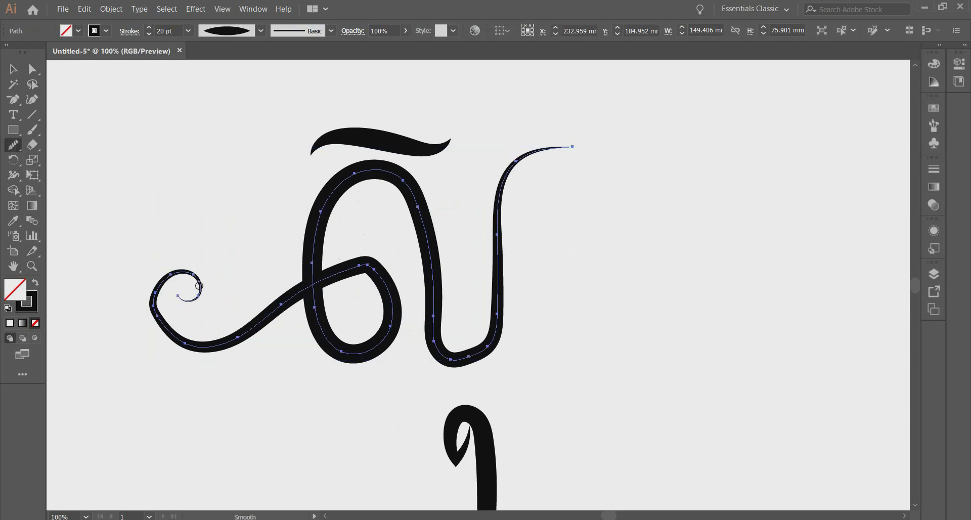
{"action": "mouse_move", "coordinate": [195, 277]}
{"action": "left_mouse_down"}
{"action": "mouse_move", "coordinate": [165, 278]}
{"action": "mouse_move", "coordinate": [157, 321]}
{"action": "mouse_move", "coordinate": [152, 296]}
{"action": "mouse_move", "coordinate": [164, 330]}
{"action": "mouse_move", "coordinate": [158, 312]}
{"action": "mouse_move", "coordinate": [184, 346]}
{"action": "left_mouse_up"}
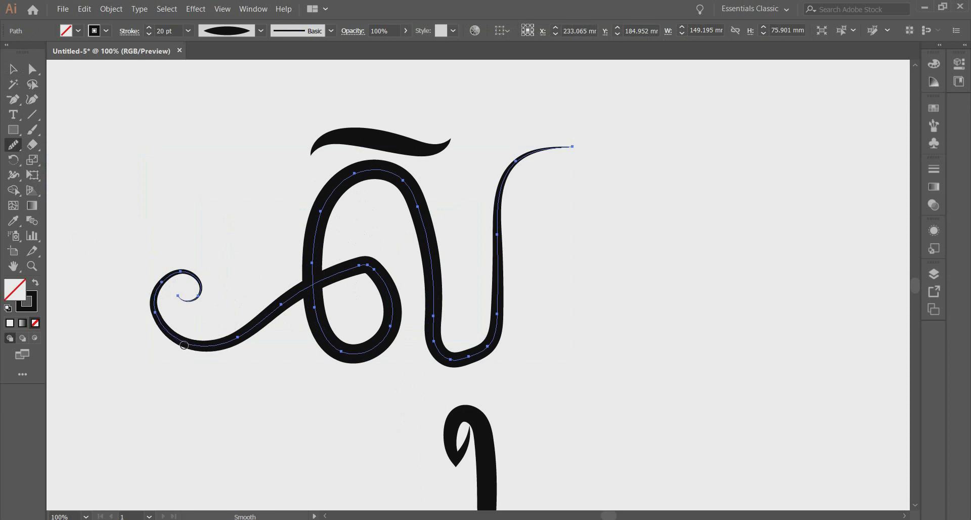
{"action": "mouse_move", "coordinate": [243, 334]}
{"action": "left_mouse_down"}
{"action": "mouse_move", "coordinate": [353, 268]}
{"action": "mouse_move", "coordinate": [386, 282]}
{"action": "mouse_move", "coordinate": [360, 263]}
{"action": "mouse_move", "coordinate": [385, 270]}
{"action": "left_mouse_up"}
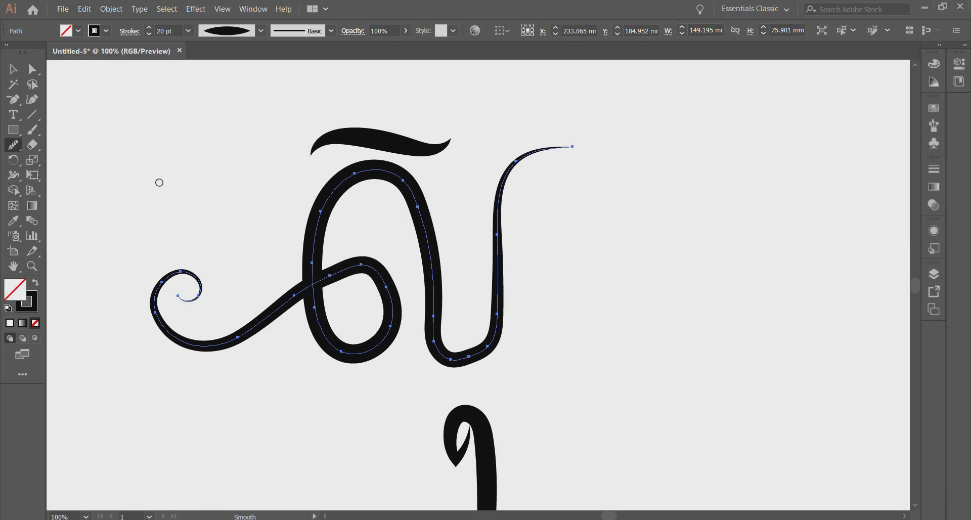
Delete the anchor point at the peak of the main letter's inner loop.
{"action": "left_click_drag", "start_coordinate": [13, 99], "coordinate": [66, 129]}
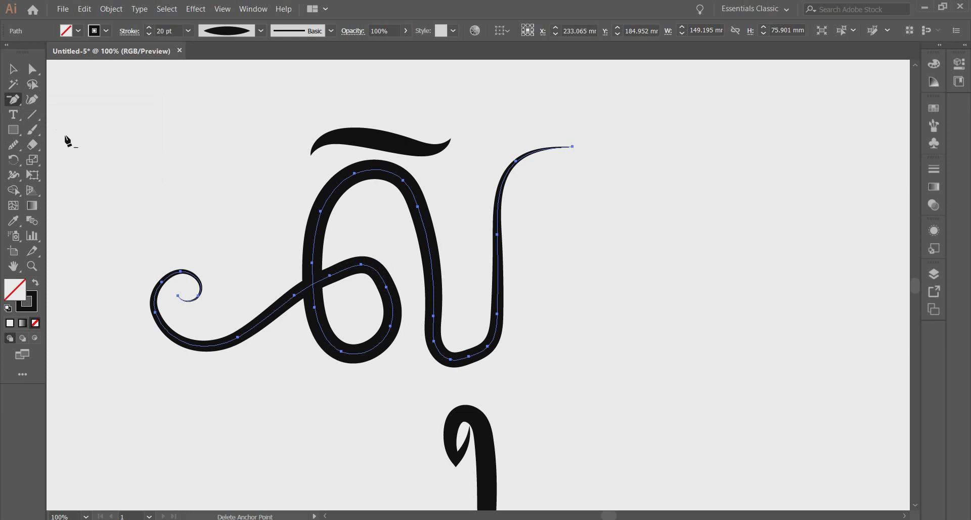
{"action": "scroll", "coordinate": [354, 287], "scroll_direction": "up", "scroll_amount": 2}
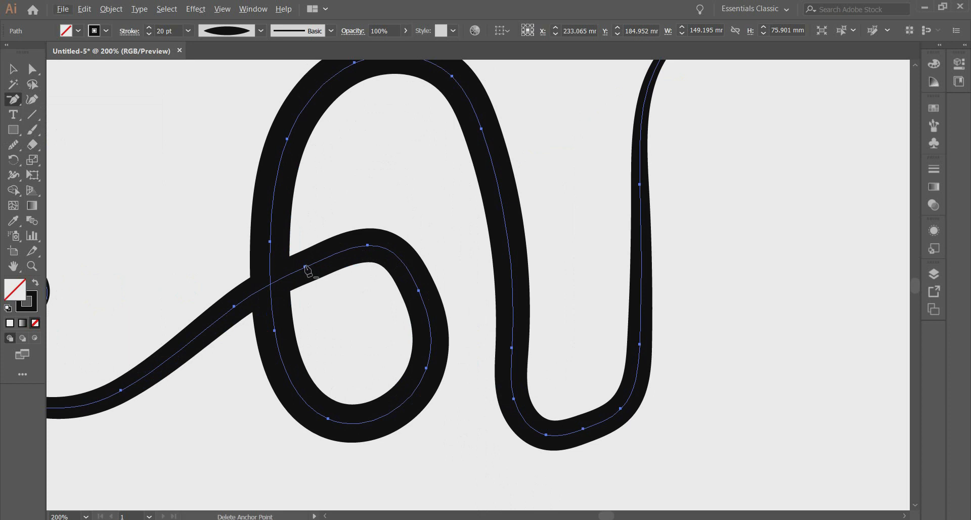
{"action": "left_click", "coordinate": [368, 245]}
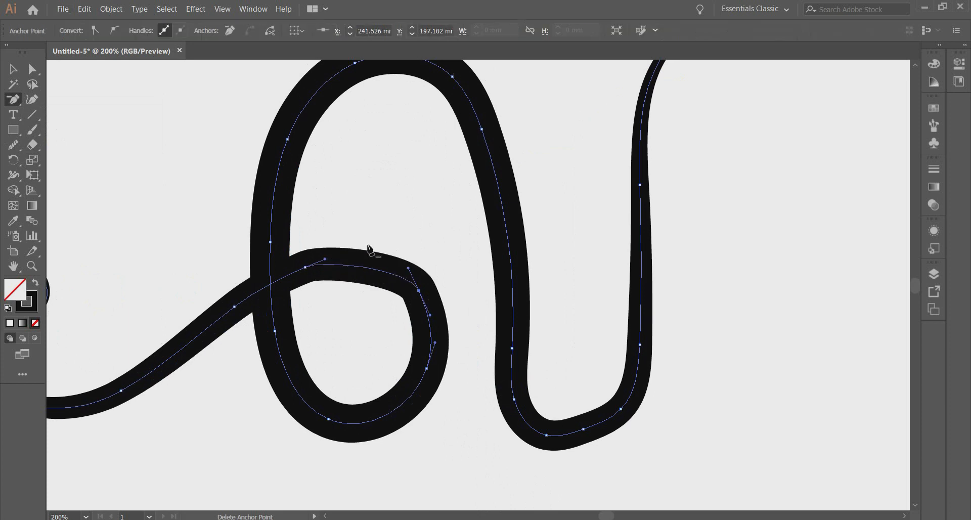
Extend the direction handle of the anchor where the inner loop begins, so the loop's upper edge curves roundly.
{"action": "left_click", "coordinate": [39, 75]}
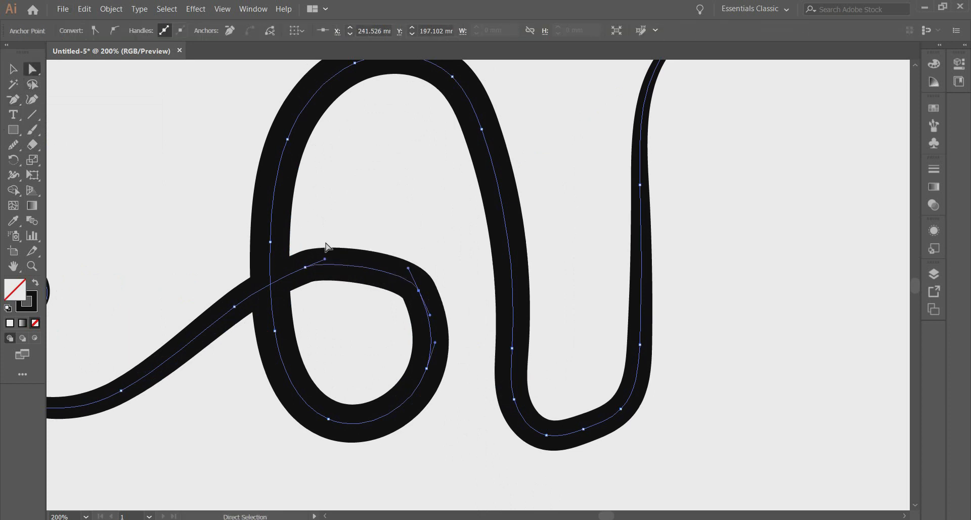
{"action": "left_click", "coordinate": [305, 267]}
{"action": "left_click_drag", "start_coordinate": [324, 260], "coordinate": [374, 242]}
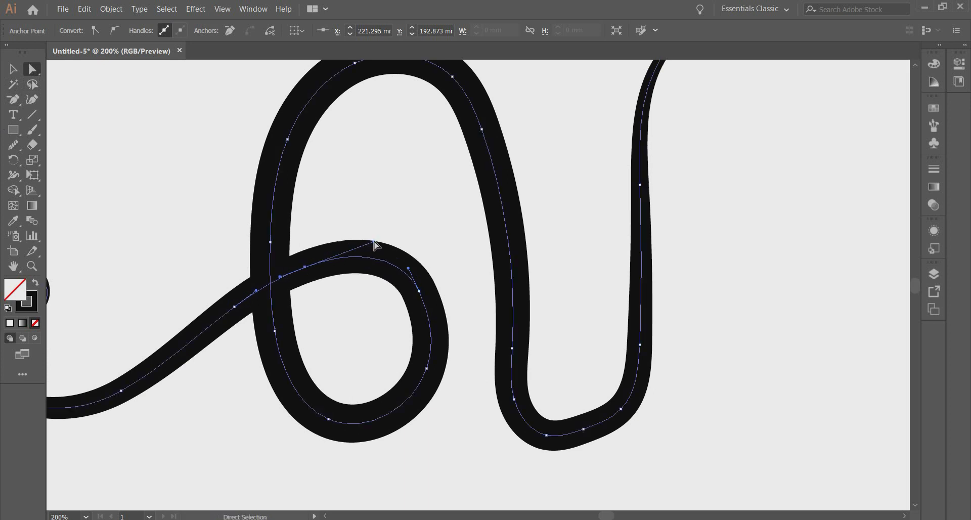
Smooth the U-shaped bottom bend of the main letter's right part with the Smooth tool.
{"action": "left_click", "coordinate": [411, 242]}
{"action": "left_click", "coordinate": [427, 298]}
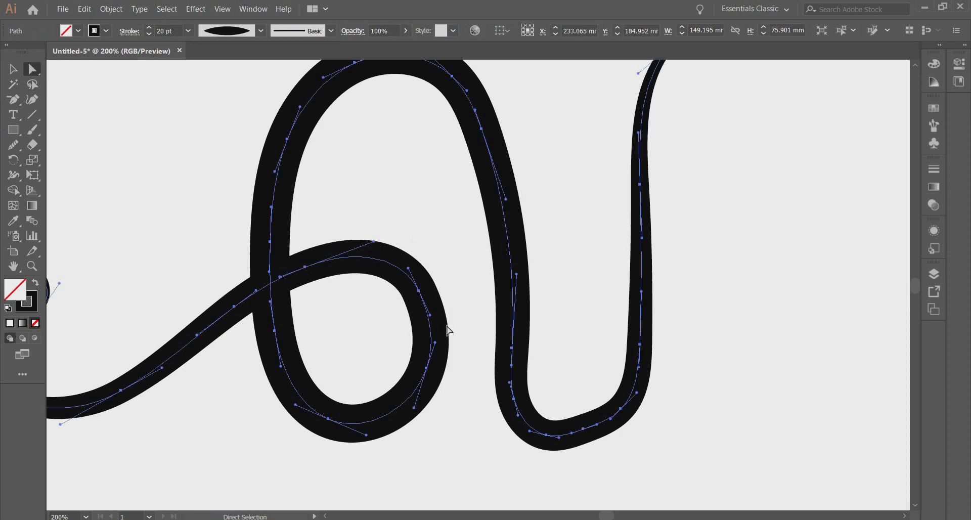
{"action": "left_click", "coordinate": [459, 273]}
{"action": "scroll", "coordinate": [428, 331], "scroll_direction": "down", "scroll_amount": 3}
{"action": "scroll", "coordinate": [410, 334], "scroll_direction": "up", "scroll_amount": 2}
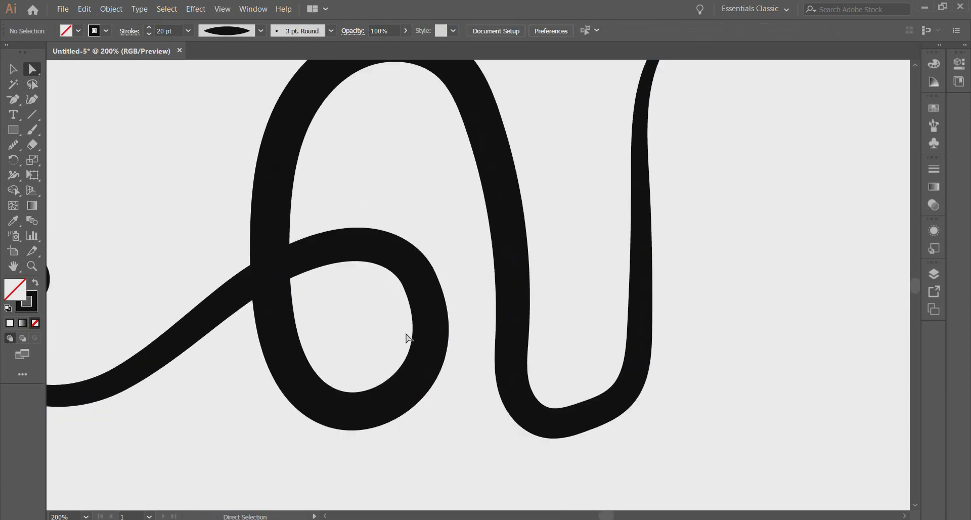
{"action": "scroll", "coordinate": [407, 333], "scroll_direction": "down", "scroll_amount": 1}
{"action": "left_click", "coordinate": [495, 397]}
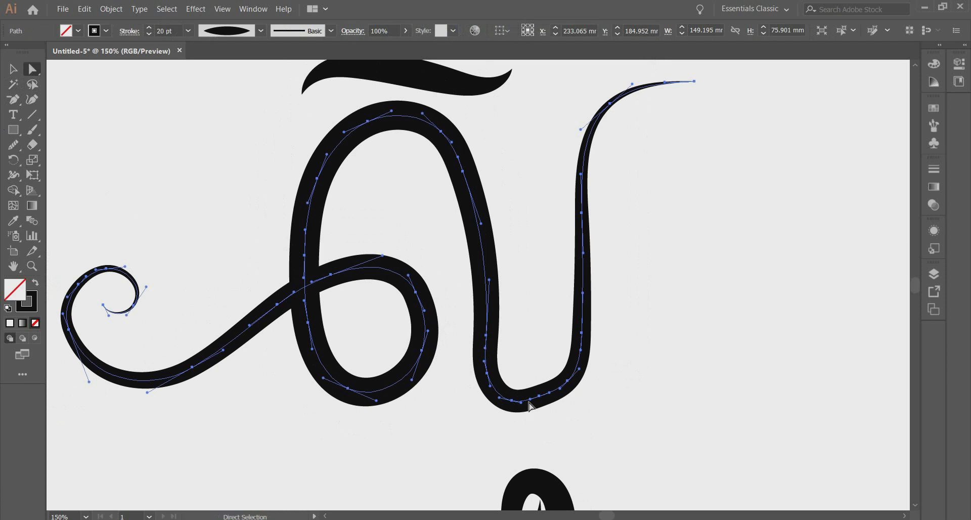
{"action": "left_click", "coordinate": [13, 146]}
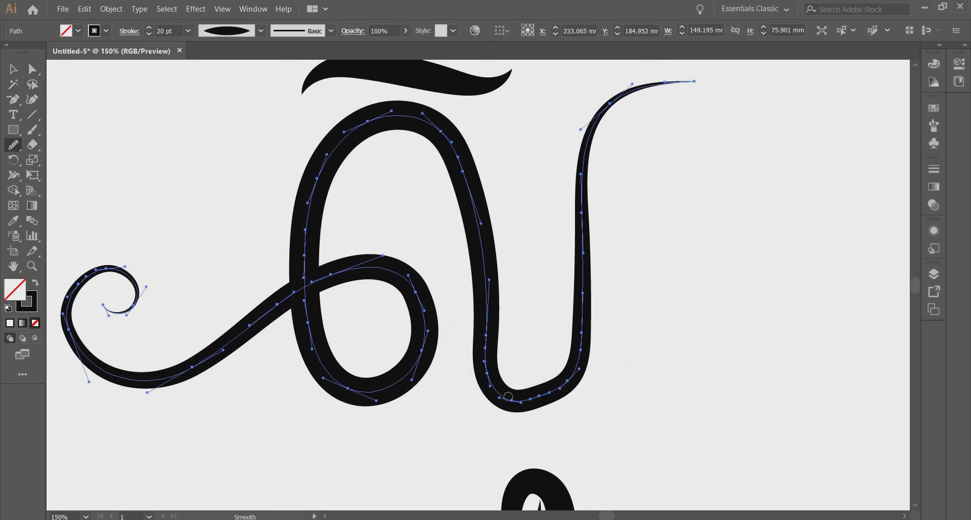
{"action": "mouse_move", "coordinate": [483, 364]}
{"action": "left_mouse_down"}
{"action": "mouse_move", "coordinate": [527, 406]}
{"action": "mouse_move", "coordinate": [552, 400]}
{"action": "mouse_move", "coordinate": [520, 399]}
{"action": "mouse_move", "coordinate": [582, 383]}
{"action": "mouse_move", "coordinate": [572, 376]}
{"action": "mouse_move", "coordinate": [581, 335]}
{"action": "mouse_move", "coordinate": [565, 391]}
{"action": "mouse_move", "coordinate": [507, 399]}
{"action": "left_mouse_up"}
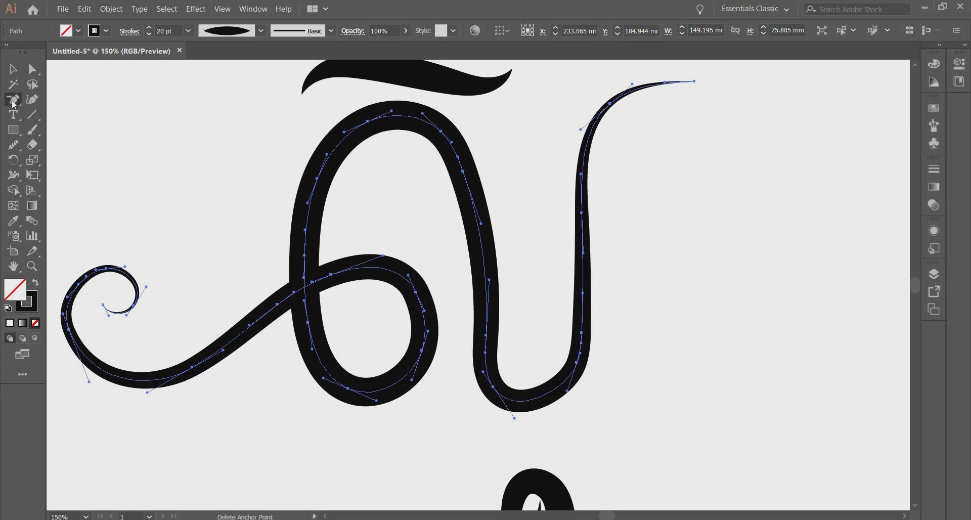
Lengthen the direction handle of the anchor where the main letter's U-bend begins and nudge that anchor inward.
{"action": "left_click", "coordinate": [37, 73]}
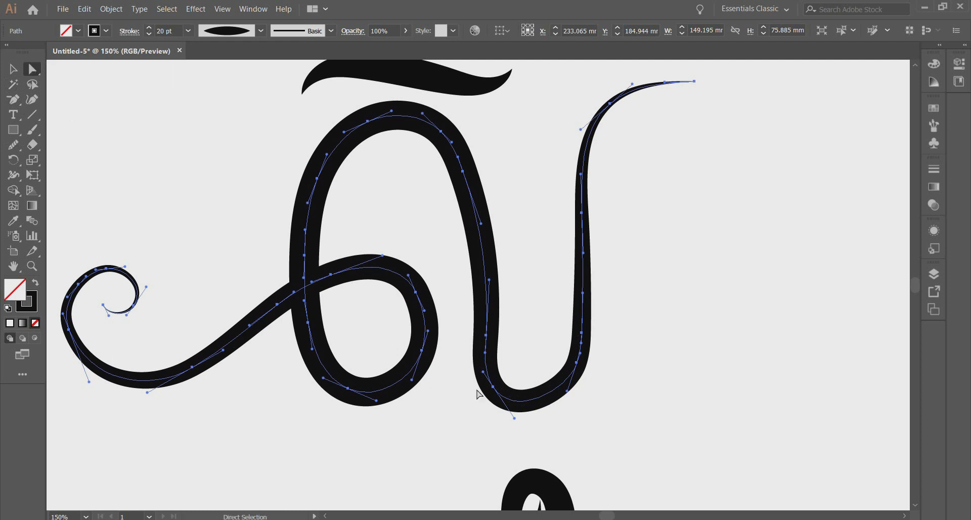
{"action": "left_click", "coordinate": [493, 387]}
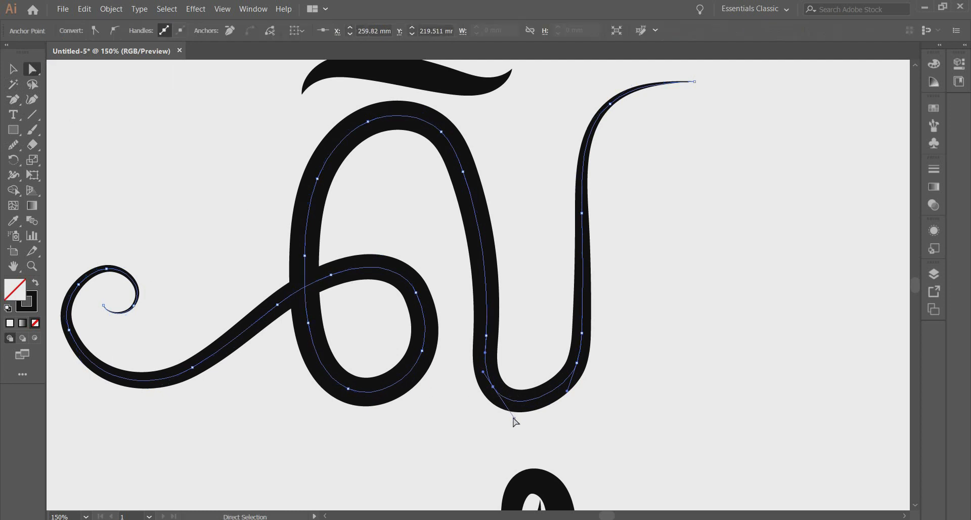
{"action": "left_click_drag", "start_coordinate": [513, 416], "coordinate": [520, 421]}
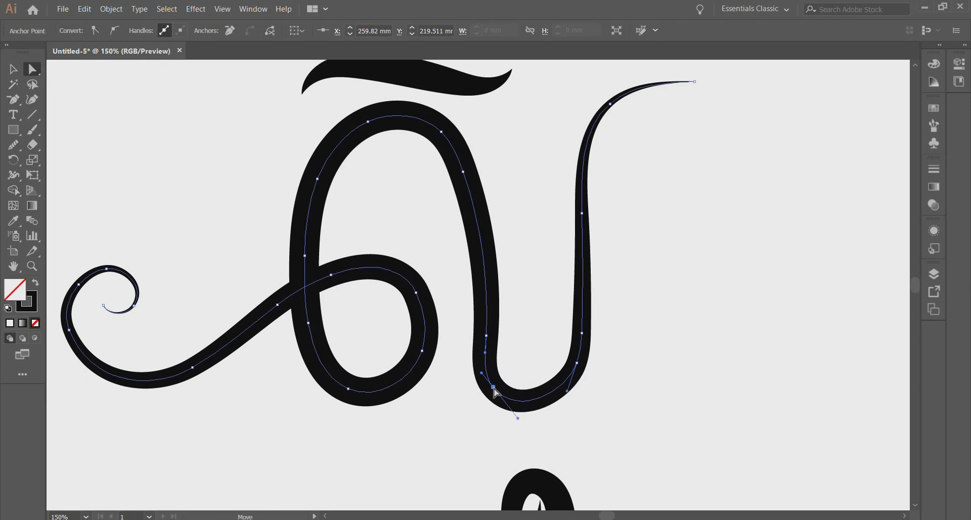
{"action": "left_click_drag", "start_coordinate": [494, 388], "coordinate": [495, 389]}
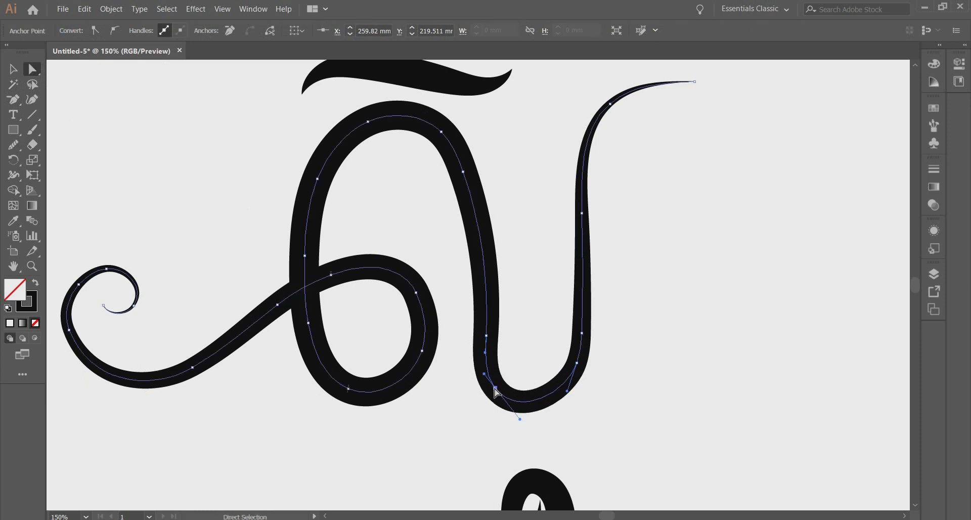
{"action": "left_click", "coordinate": [529, 376]}
Smooth the pointed bottom of the lower letter's hook with the Smooth tool.
{"action": "scroll", "coordinate": [601, 388], "scroll_direction": "up", "scroll_amount": 2}
{"action": "scroll", "coordinate": [602, 388], "scroll_direction": "down", "scroll_amount": 10}
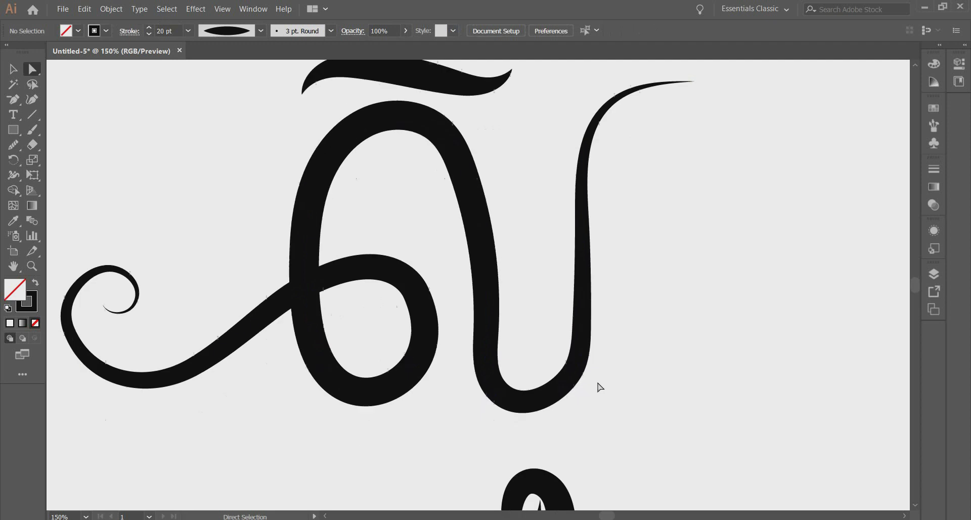
{"action": "left_click", "coordinate": [535, 344]}
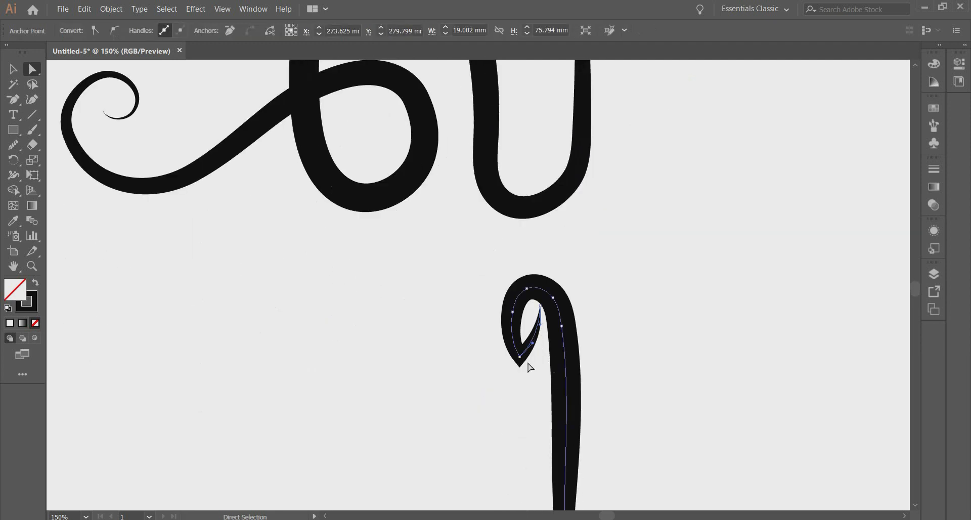
{"action": "left_click", "coordinate": [13, 145]}
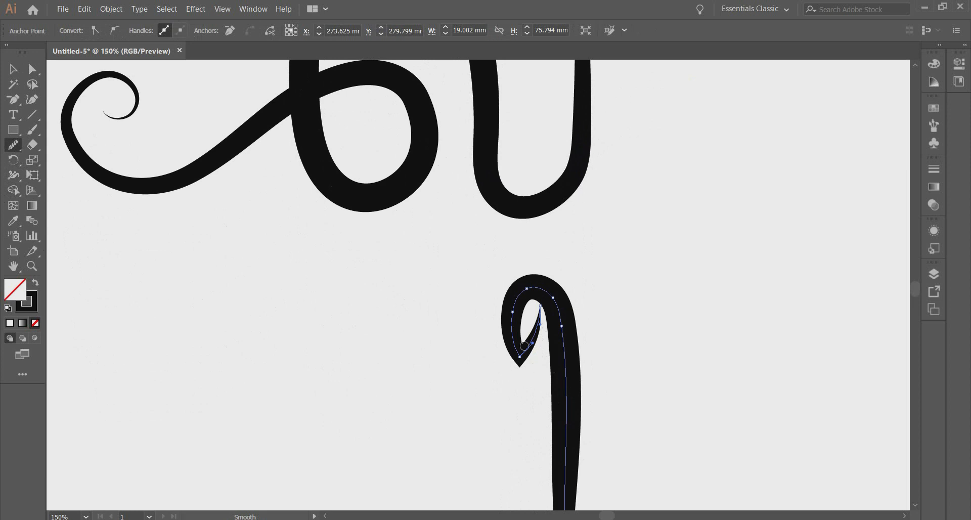
{"action": "mouse_move", "coordinate": [529, 348]}
{"action": "left_mouse_down"}
{"action": "mouse_move", "coordinate": [510, 339]}
{"action": "mouse_move", "coordinate": [525, 361]}
{"action": "left_mouse_up"}
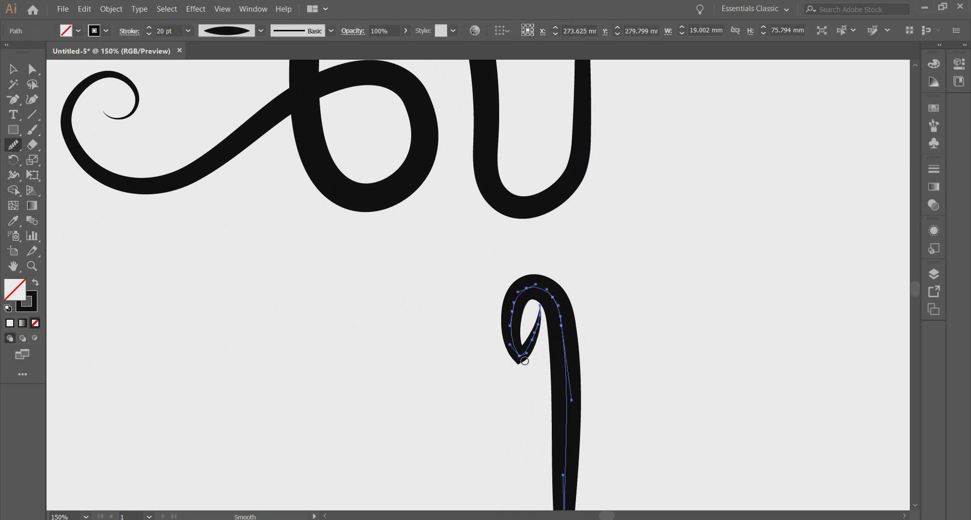
Move the anchor on the outer left side of the lower letter's hook outward to widen the loop.
{"action": "left_click", "coordinate": [20, 101]}
{"action": "left_click", "coordinate": [67, 114]}
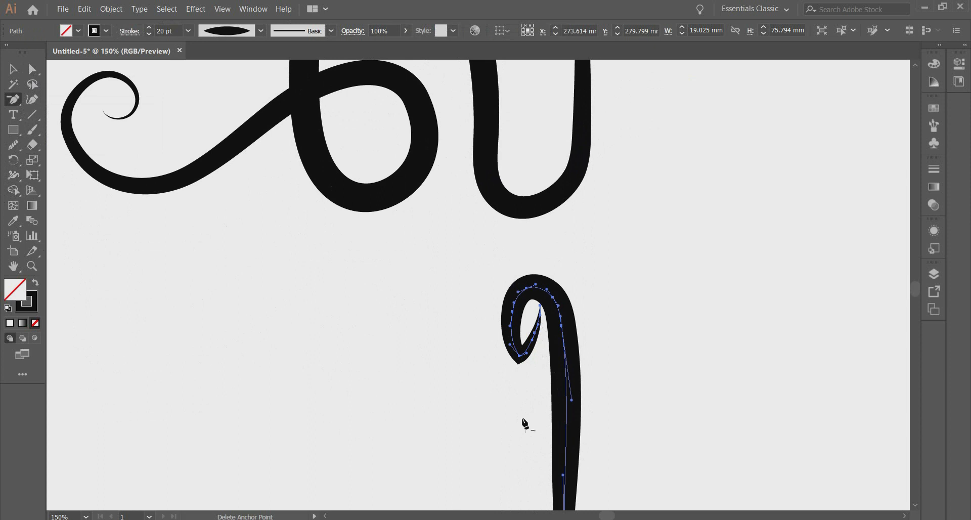
{"action": "scroll", "coordinate": [524, 429], "scroll_direction": "up", "scroll_amount": 3}
{"action": "left_click_drag", "start_coordinate": [525, 288], "coordinate": [527, 462]}
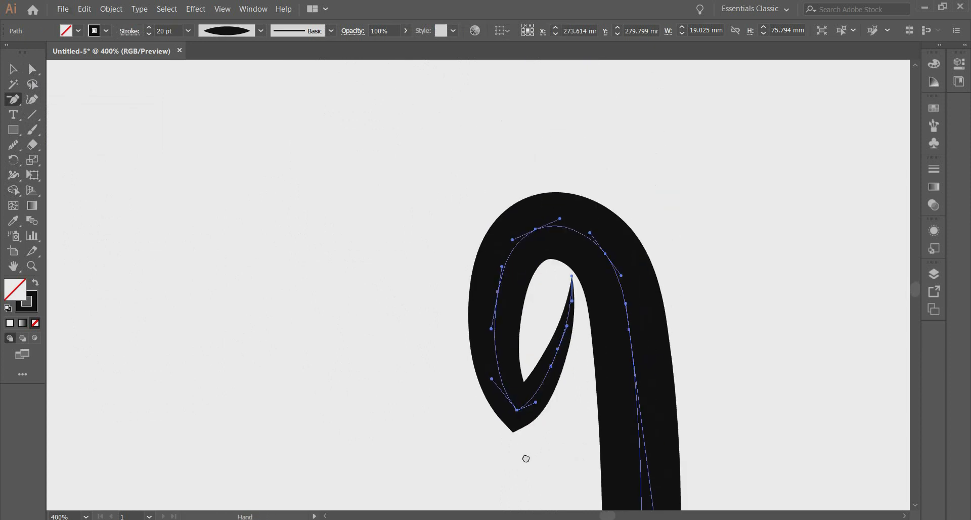
{"action": "key", "text": "a"}
{"action": "left_click_drag", "start_coordinate": [499, 292], "coordinate": [487, 293]}
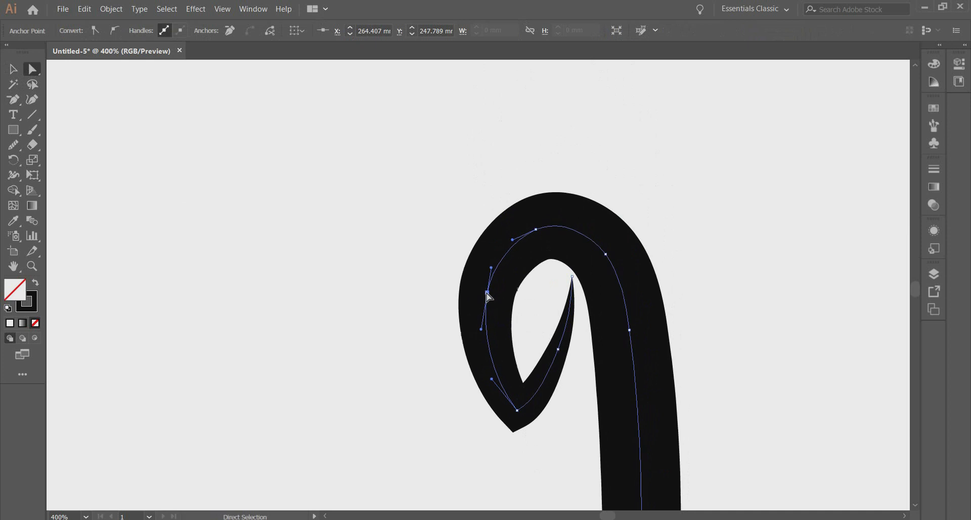
Reshape the inner end of the lower letter's hook by moving its middle anchor outward and down and lowering its tip.
{"action": "left_click", "coordinate": [558, 349]}
{"action": "left_click_drag", "start_coordinate": [559, 351], "coordinate": [569, 366]}
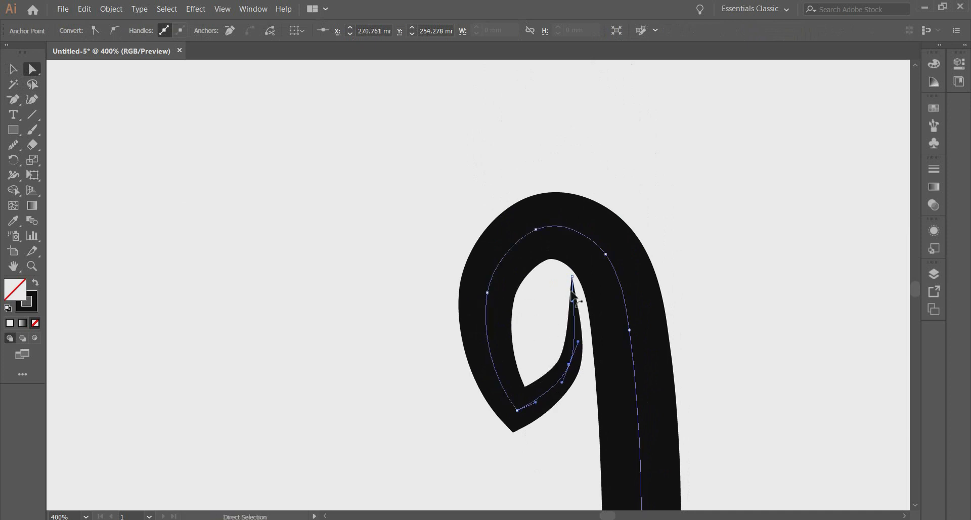
{"action": "left_click_drag", "start_coordinate": [571, 301], "coordinate": [578, 322]}
{"action": "left_click_drag", "start_coordinate": [569, 364], "coordinate": [574, 375]}
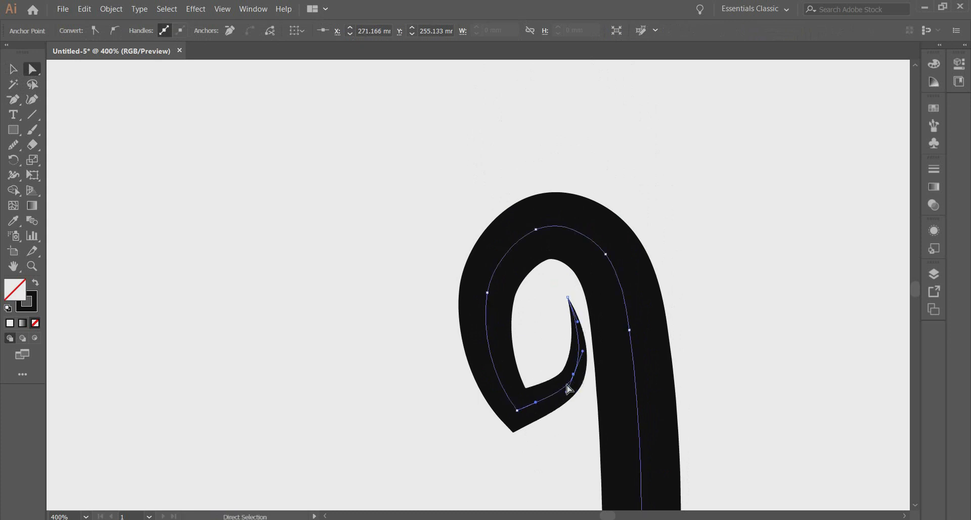
Adjust both direction handles of the corner anchor at the hook's bottom and round that corner into a smooth curve.
{"action": "left_click", "coordinate": [535, 407]}
{"action": "left_click_drag", "start_coordinate": [541, 411], "coordinate": [542, 411]}
{"action": "left_click", "coordinate": [517, 409]}
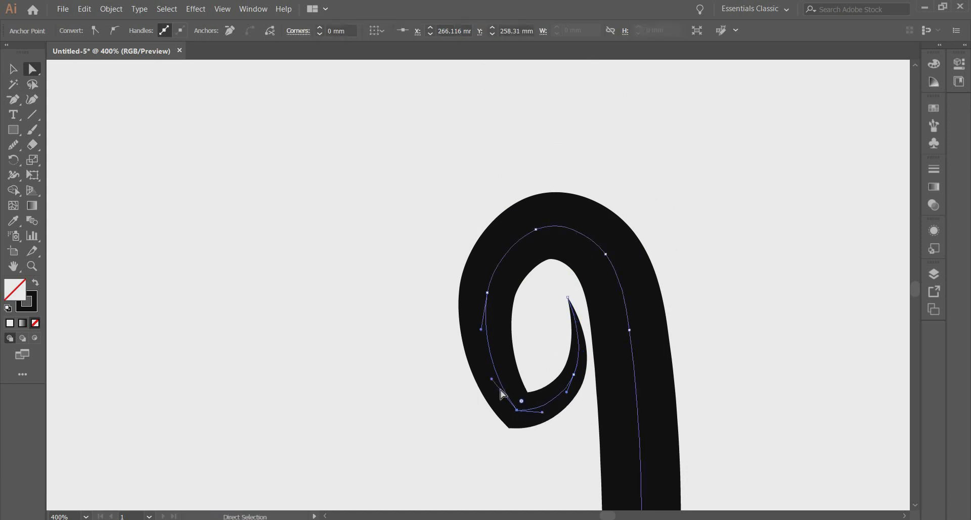
{"action": "mouse_move", "coordinate": [491, 379]}
{"action": "left_mouse_down"}
{"action": "mouse_move", "coordinate": [467, 383]}
{"action": "mouse_move", "coordinate": [479, 382]}
{"action": "left_mouse_up"}
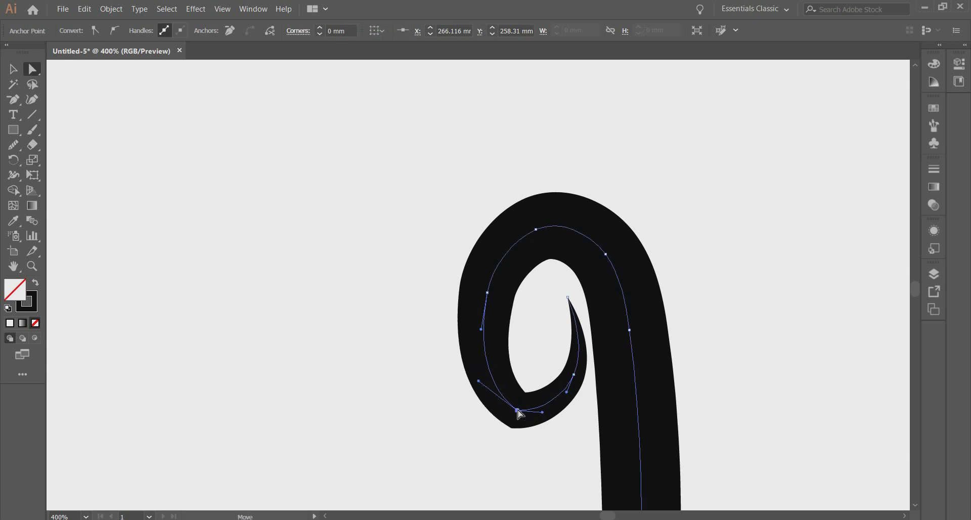
{"action": "left_click_drag", "start_coordinate": [517, 411], "coordinate": [531, 340]}
{"action": "left_click", "coordinate": [531, 337]}
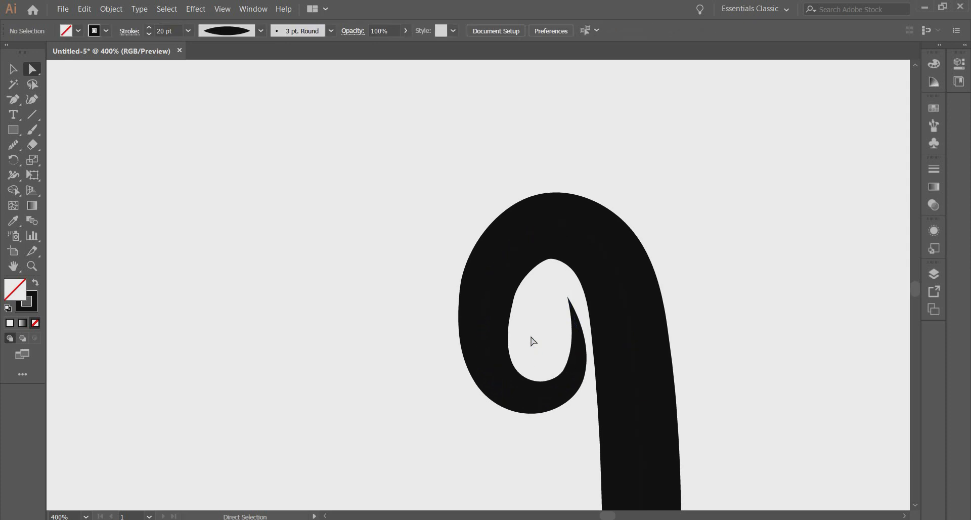
Nudge the left anchor of the lower letter's hook slightly further outward and deselect the path.
{"action": "left_click", "coordinate": [487, 352]}
{"action": "left_click", "coordinate": [488, 295]}
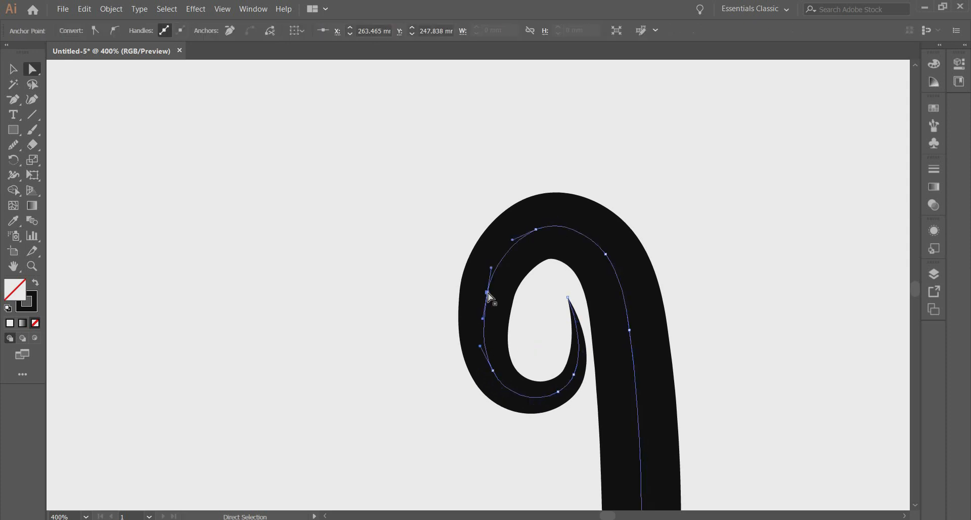
{"action": "left_click_drag", "start_coordinate": [487, 296], "coordinate": [485, 295]}
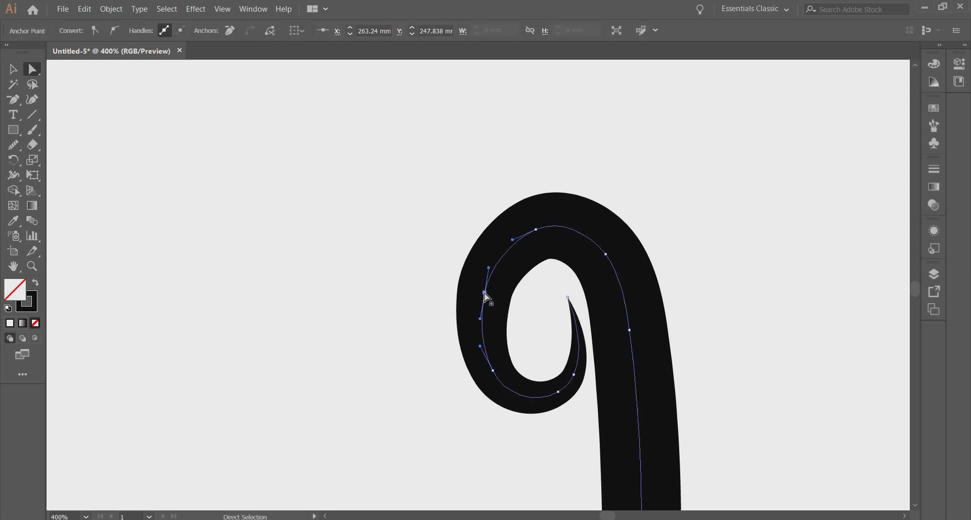
{"action": "left_click", "coordinate": [520, 319]}
Smooth the lower letter's hook along its upper left bend and its inner curl with the Smooth tool, and deselect it.
{"action": "scroll", "coordinate": [539, 392], "scroll_direction": "down", "scroll_amount": 3}
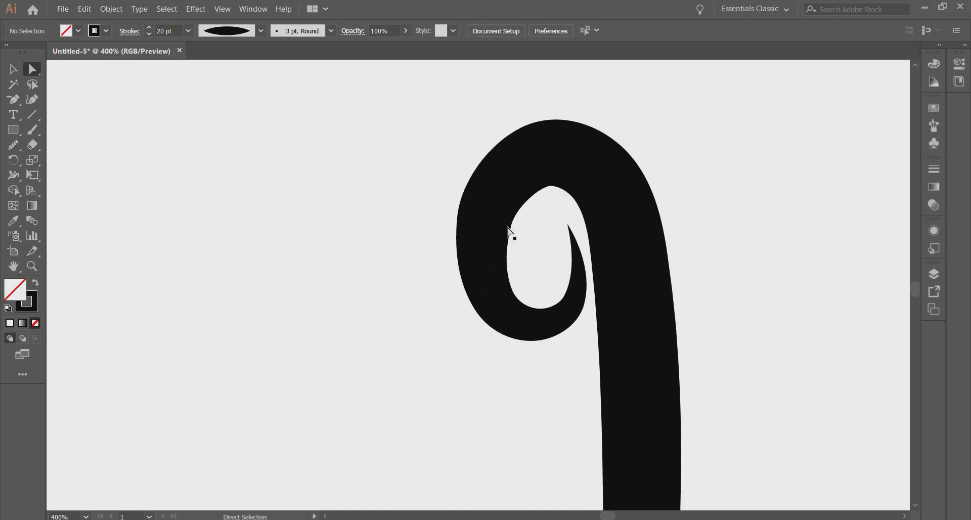
{"action": "left_click", "coordinate": [500, 198]}
{"action": "left_click", "coordinate": [13, 146]}
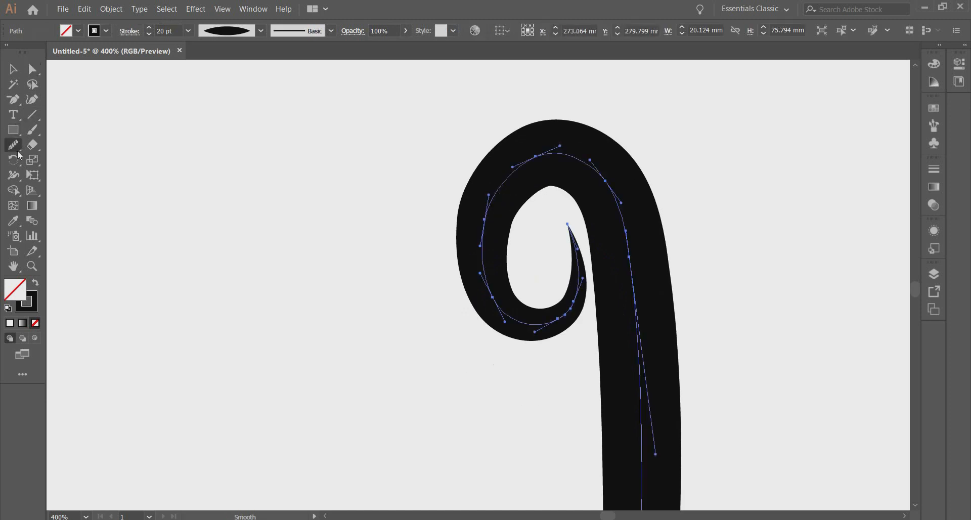
{"action": "left_click_drag", "start_coordinate": [530, 158], "coordinate": [480, 243]}
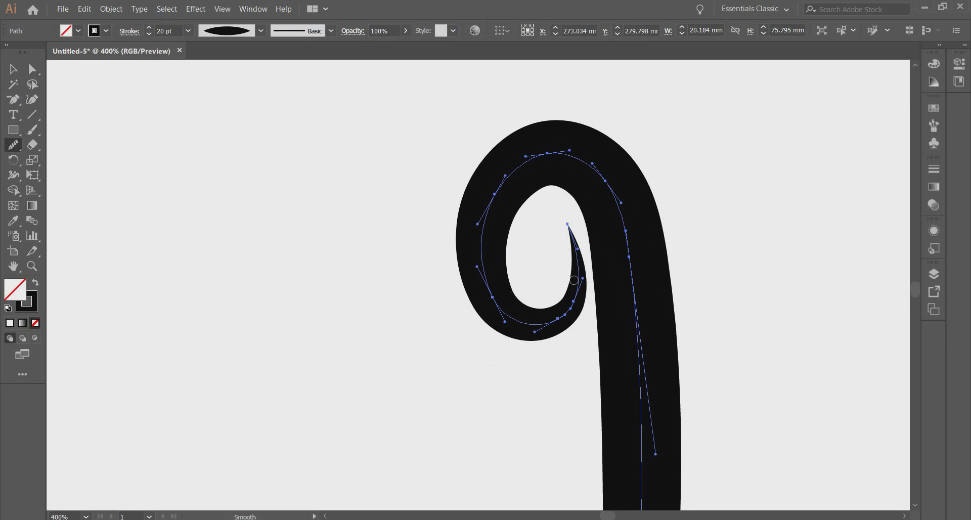
{"action": "mouse_move", "coordinate": [574, 280]}
{"action": "left_mouse_down"}
{"action": "mouse_move", "coordinate": [567, 318]}
{"action": "mouse_move", "coordinate": [517, 318]}
{"action": "mouse_move", "coordinate": [504, 312]}
{"action": "mouse_move", "coordinate": [533, 317]}
{"action": "mouse_move", "coordinate": [501, 311]}
{"action": "mouse_move", "coordinate": [461, 255]}
{"action": "left_mouse_up"}
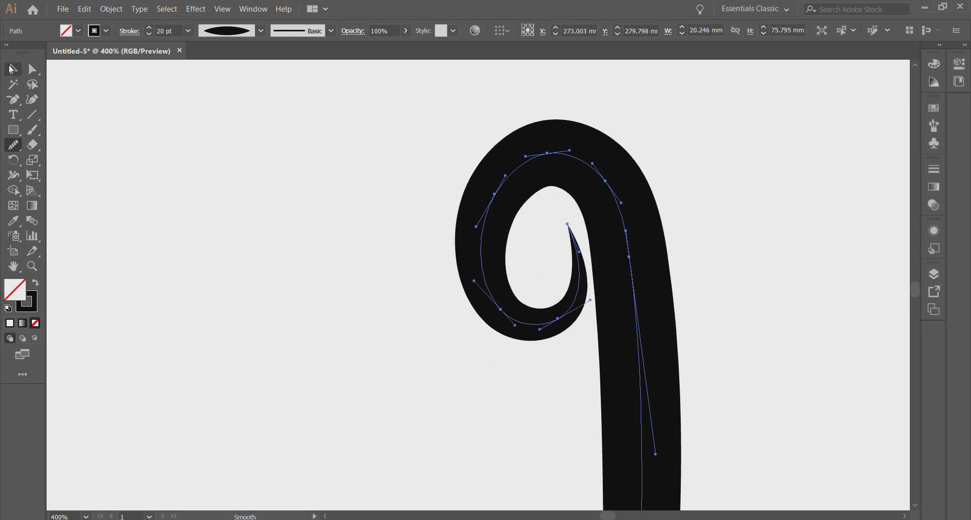
{"action": "left_click", "coordinate": [14, 70]}
{"action": "left_click", "coordinate": [265, 226]}
Examine the whole lettering and the main letter's right upstroke and upper tail for uneven curves.
{"action": "scroll", "coordinate": [571, 274], "scroll_direction": "down", "scroll_amount": 1}
{"action": "scroll", "coordinate": [571, 274], "scroll_direction": "down", "scroll_amount": 4}
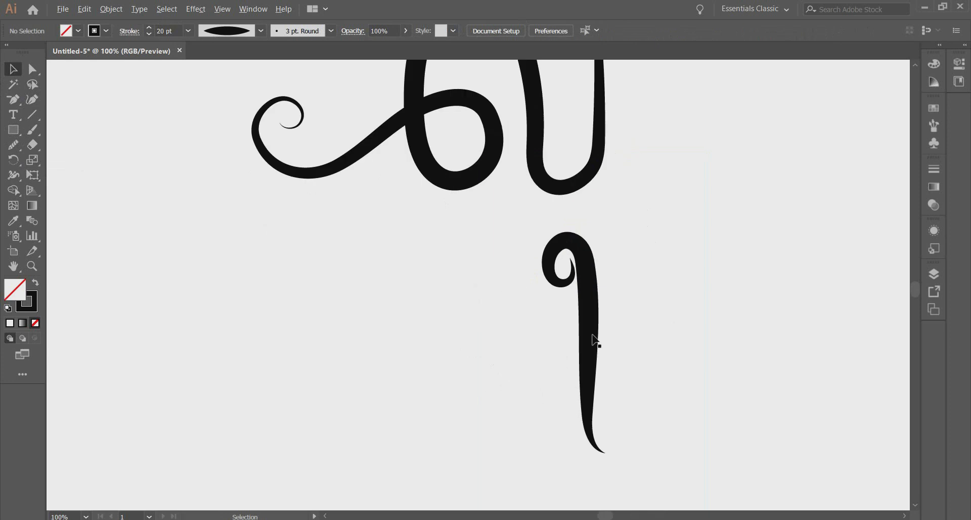
{"action": "scroll", "coordinate": [601, 389], "scroll_direction": "down", "scroll_amount": 2}
{"action": "scroll", "coordinate": [601, 365], "scroll_direction": "up", "scroll_amount": 1}
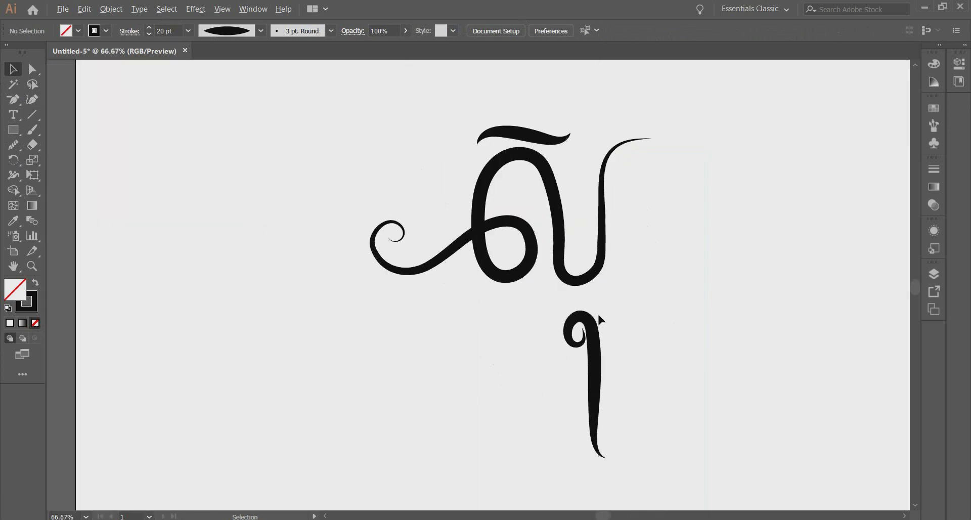
{"action": "left_click", "coordinate": [602, 260]}
{"action": "scroll", "coordinate": [635, 232], "scroll_direction": "up", "scroll_amount": 1}
{"action": "scroll", "coordinate": [635, 226], "scroll_direction": "up", "scroll_amount": 3}
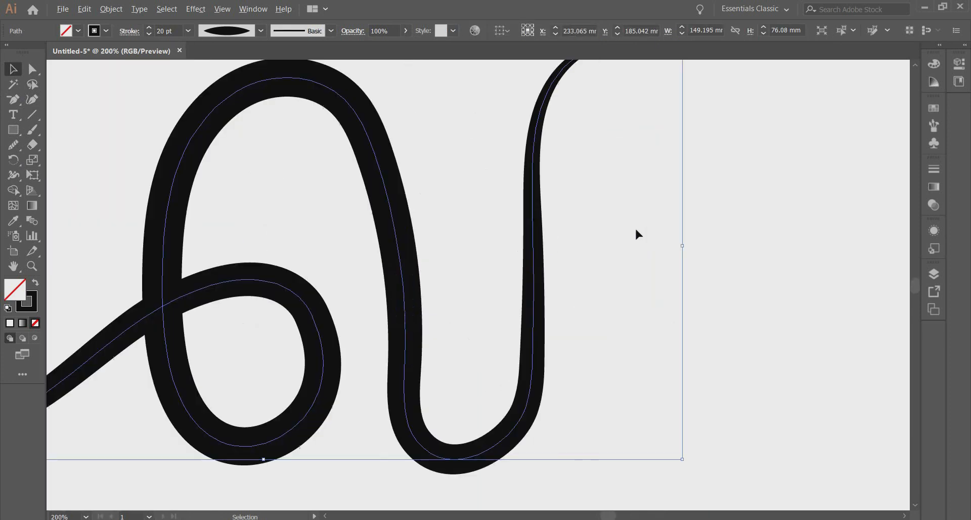
{"action": "key", "text": "space"}
{"action": "left_click_drag", "start_coordinate": [589, 238], "coordinate": [628, 370]}
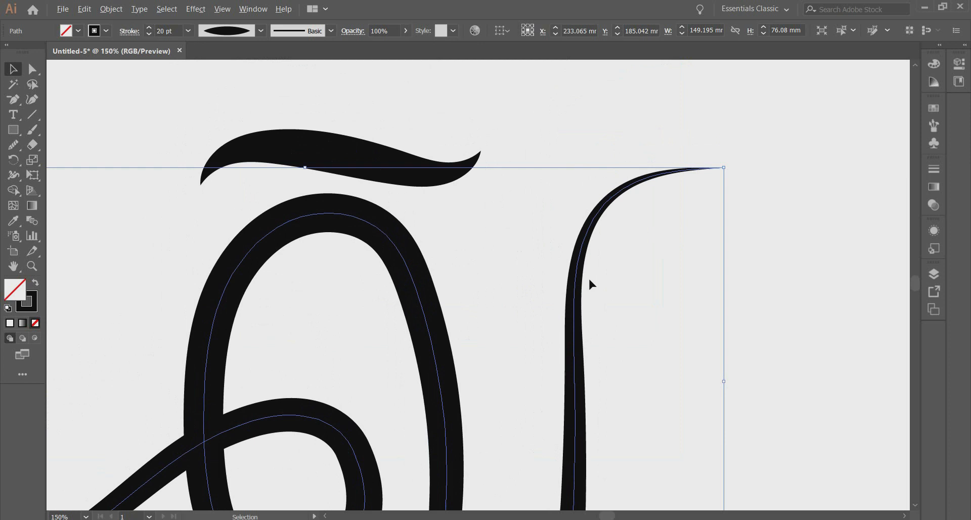
{"action": "scroll", "coordinate": [589, 282], "scroll_direction": "down", "scroll_amount": 1}
{"action": "left_click", "coordinate": [734, 212]}
{"action": "scroll", "coordinate": [718, 210], "scroll_direction": "down", "scroll_amount": 1}
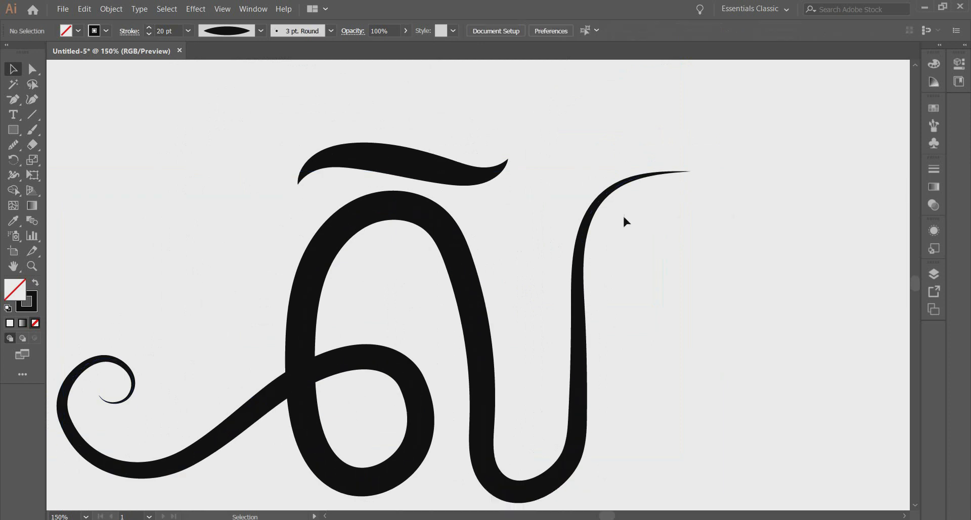
Move the bend anchor of the main letter's right upper tail outward, up and to the left, and deselect the path.
{"action": "left_click", "coordinate": [602, 200]}
{"action": "left_click", "coordinate": [33, 69]}
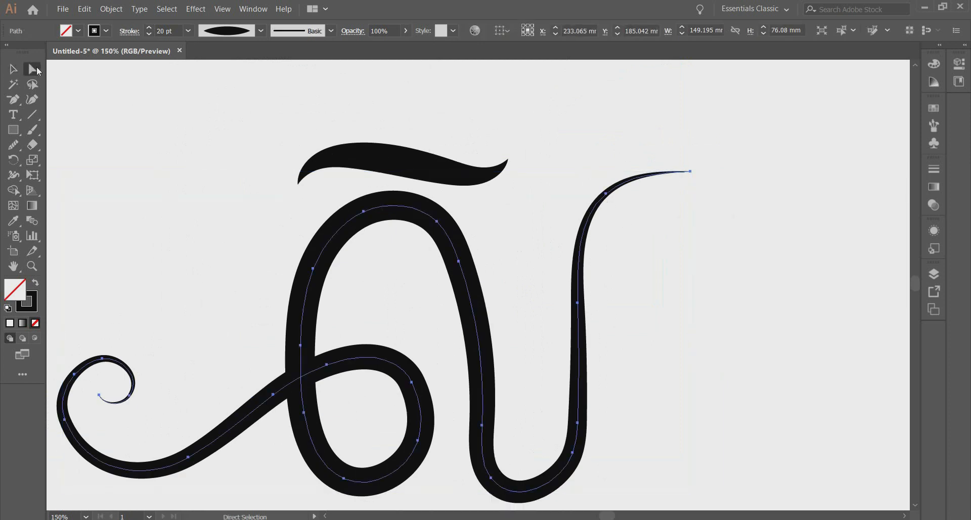
{"action": "left_click_drag", "start_coordinate": [605, 194], "coordinate": [581, 183]}
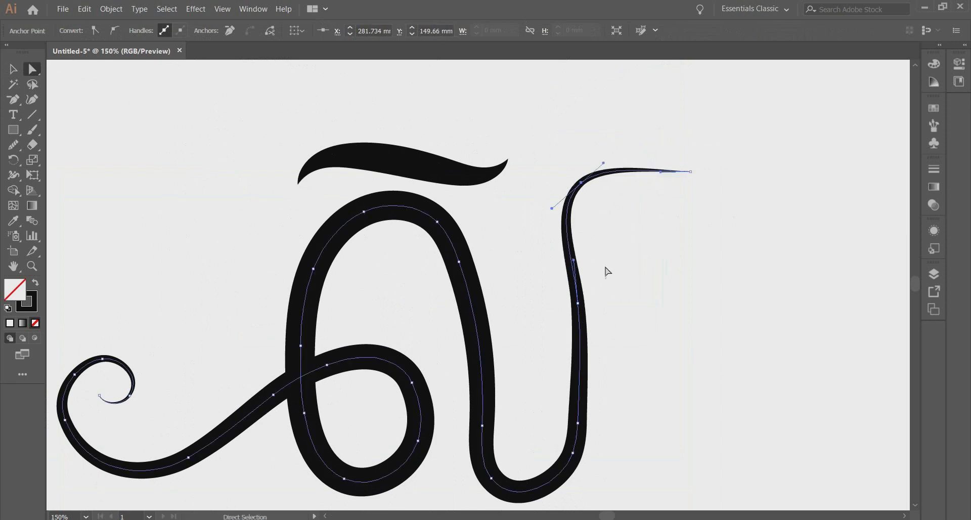
{"action": "left_click", "coordinate": [615, 253]}
Pull the upper tail's end anchor inward and down so that its tip arches over, and deselect the path.
{"action": "left_click", "coordinate": [646, 171]}
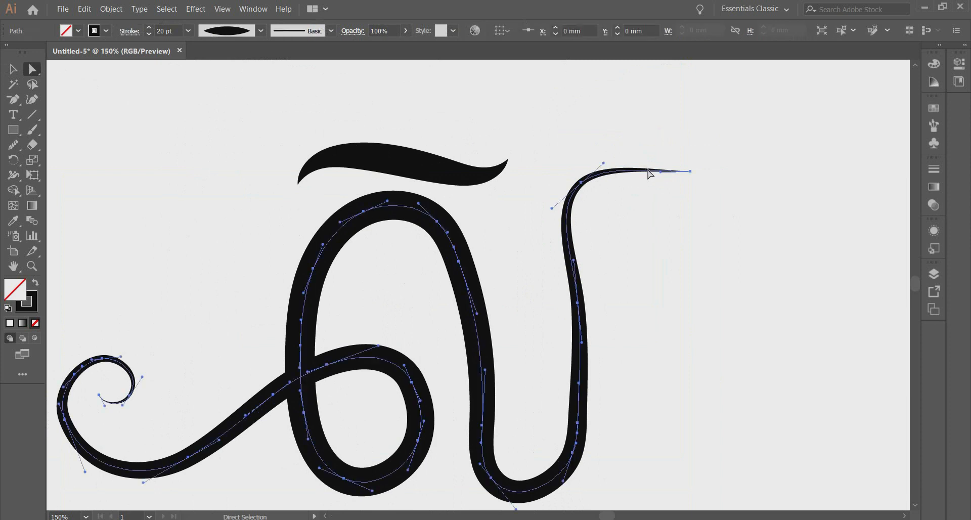
{"action": "mouse_move", "coordinate": [689, 175]}
{"action": "left_mouse_down"}
{"action": "mouse_move", "coordinate": [670, 194]}
{"action": "mouse_move", "coordinate": [644, 191]}
{"action": "mouse_move", "coordinate": [635, 158]}
{"action": "left_mouse_up"}
{"action": "key", "text": "ctrl+z"}
{"action": "left_click", "coordinate": [670, 150]}
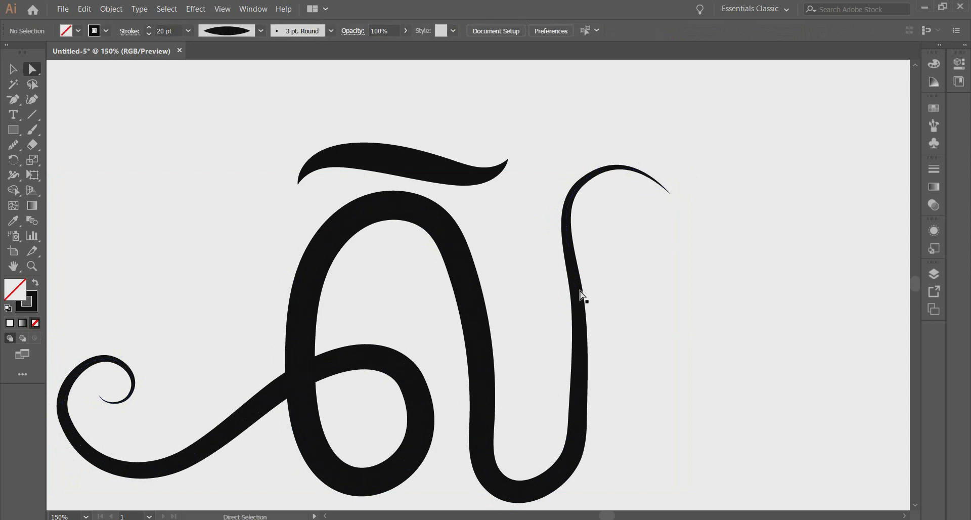
Smooth the main letter's right upstroke from its middle to its lower bend with the Smooth tool, and deselect it.
{"action": "left_click", "coordinate": [581, 293]}
{"action": "left_click", "coordinate": [13, 145]}
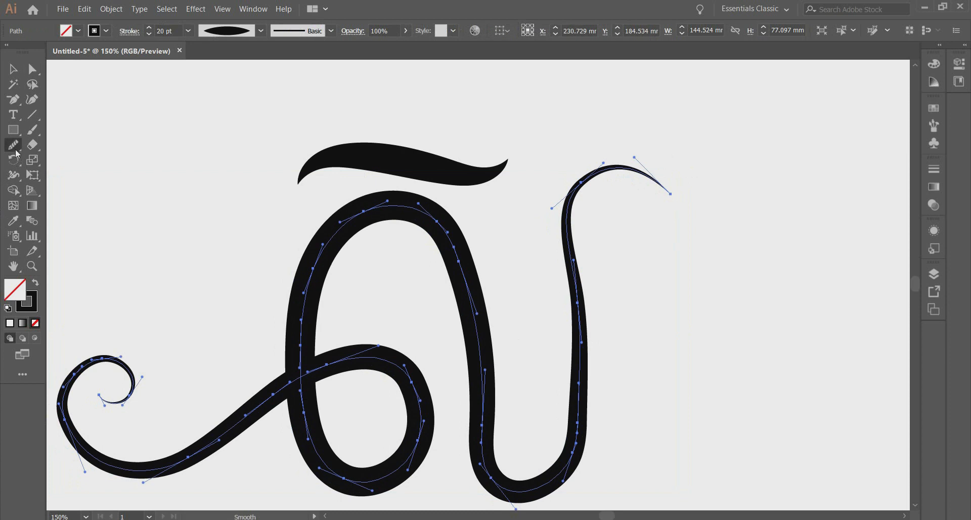
{"action": "mouse_move", "coordinate": [580, 297]}
{"action": "left_mouse_down"}
{"action": "mouse_move", "coordinate": [583, 439]}
{"action": "mouse_move", "coordinate": [573, 422]}
{"action": "mouse_move", "coordinate": [580, 356]}
{"action": "left_mouse_up"}
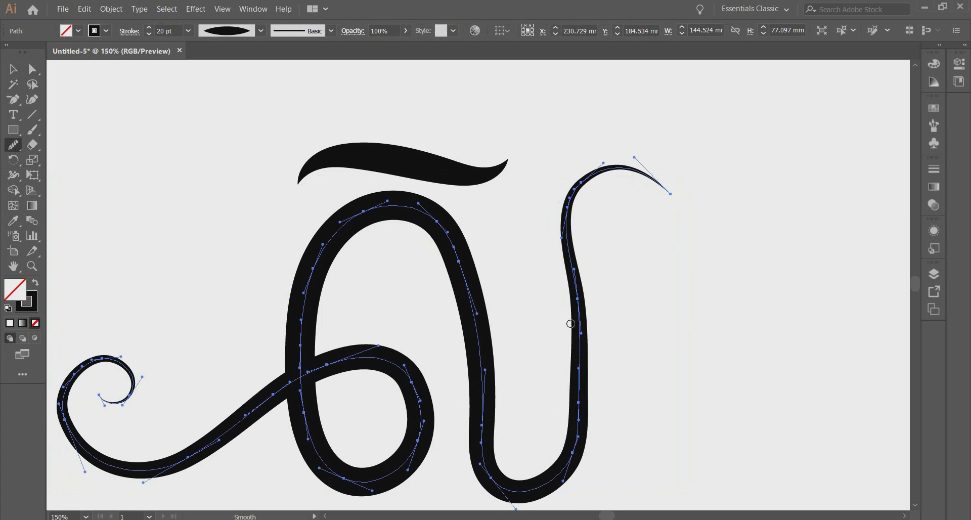
{"action": "left_click_drag", "start_coordinate": [580, 439], "coordinate": [584, 405]}
{"action": "left_click", "coordinate": [13, 69]}
{"action": "left_click", "coordinate": [147, 133]}
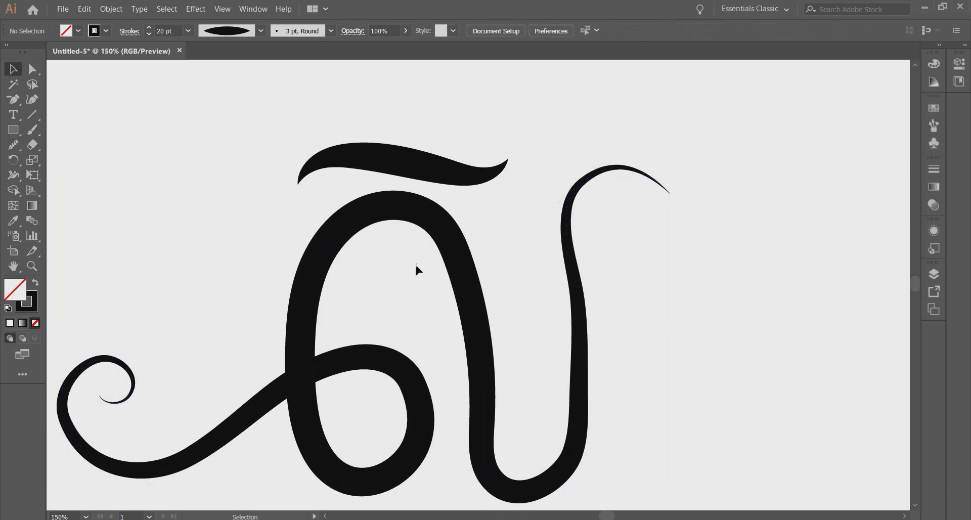
Smooth the right upstroke again in repeated passes from its middle down to the lower bend, and deselect it.
{"action": "left_click", "coordinate": [571, 340]}
{"action": "left_click", "coordinate": [13, 145]}
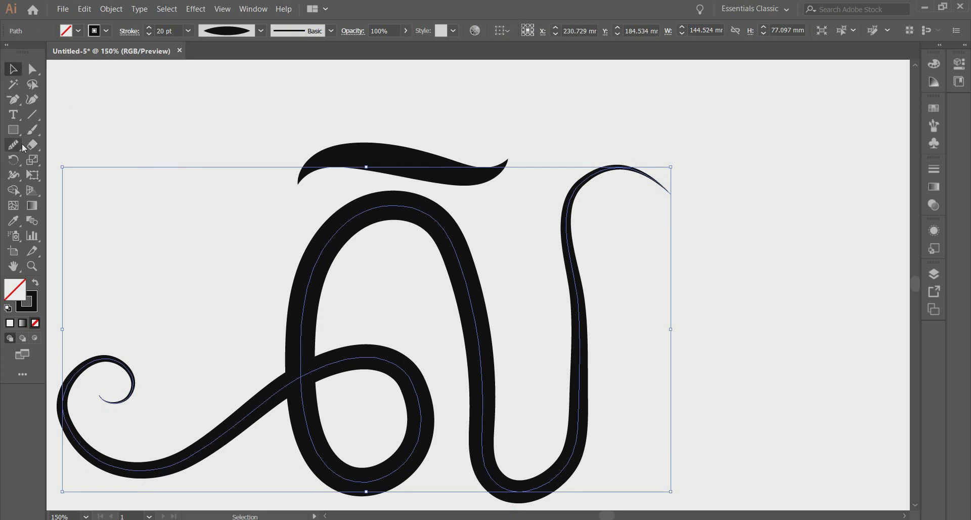
{"action": "left_click_drag", "start_coordinate": [576, 299], "coordinate": [579, 343]}
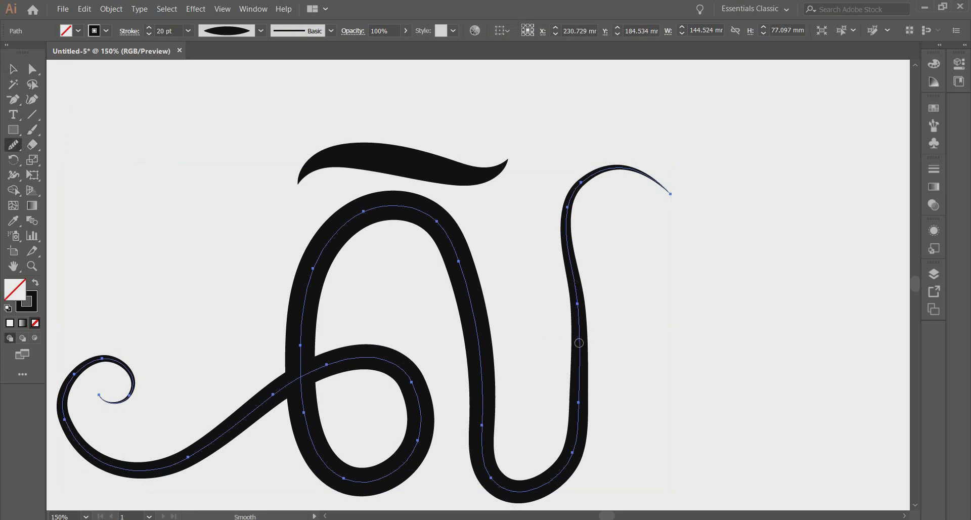
{"action": "mouse_move", "coordinate": [576, 299]}
{"action": "left_mouse_down"}
{"action": "mouse_move", "coordinate": [583, 419]}
{"action": "mouse_move", "coordinate": [573, 452]}
{"action": "mouse_move", "coordinate": [581, 434]}
{"action": "left_mouse_up"}
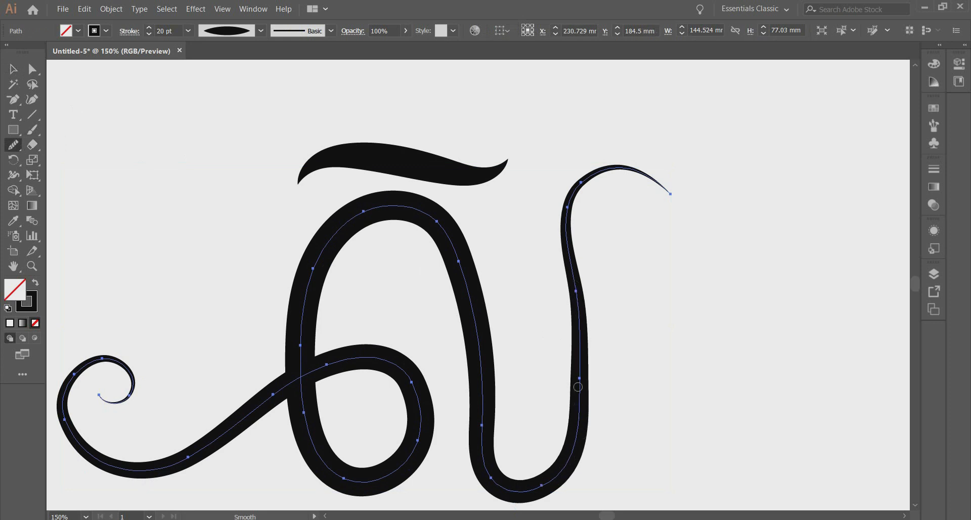
{"action": "mouse_move", "coordinate": [583, 296]}
{"action": "left_mouse_down"}
{"action": "mouse_move", "coordinate": [587, 391]}
{"action": "mouse_move", "coordinate": [578, 370]}
{"action": "mouse_move", "coordinate": [578, 392]}
{"action": "left_mouse_up"}
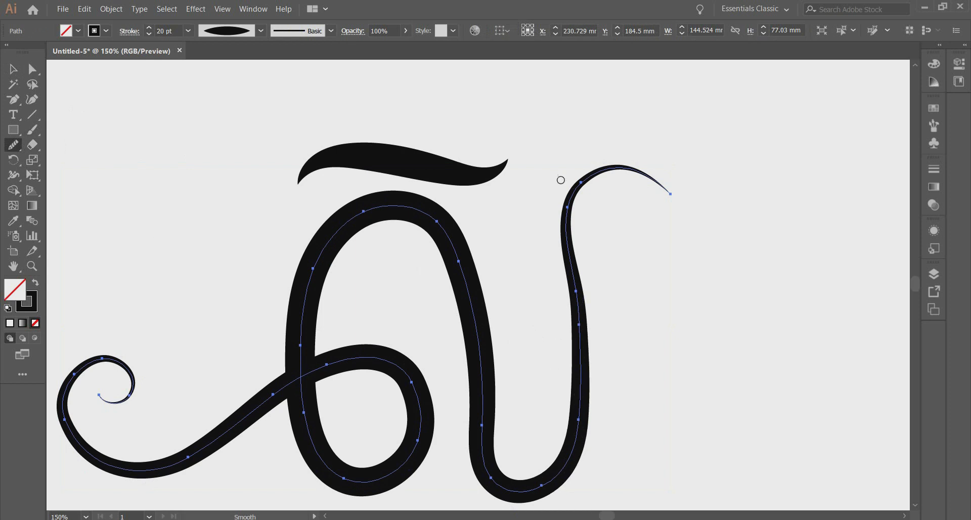
{"action": "left_click", "coordinate": [13, 69]}
{"action": "left_click", "coordinate": [180, 97]}
Move the upper tail's tip further inward, extend its direction handle outward and nudge the bend anchor up for a rounder hook.
{"action": "left_click", "coordinate": [653, 183]}
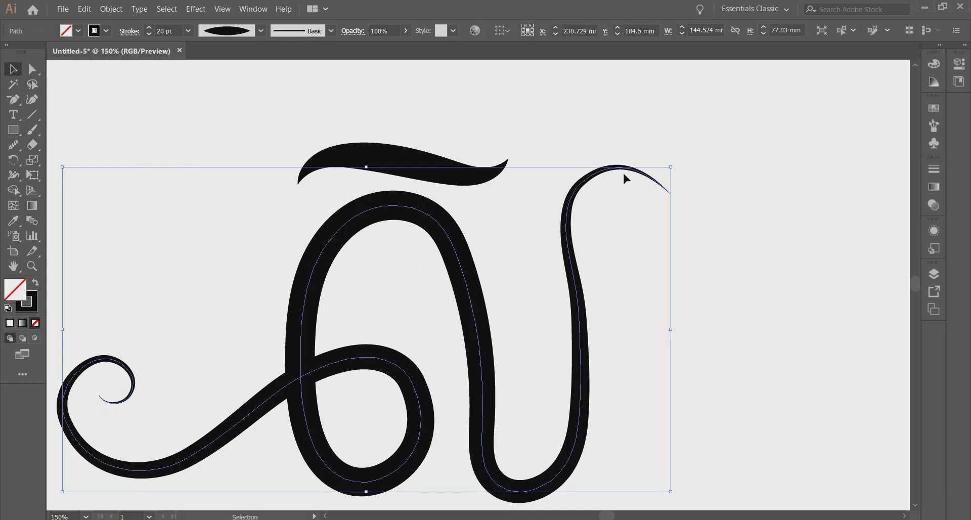
{"action": "key", "text": "a"}
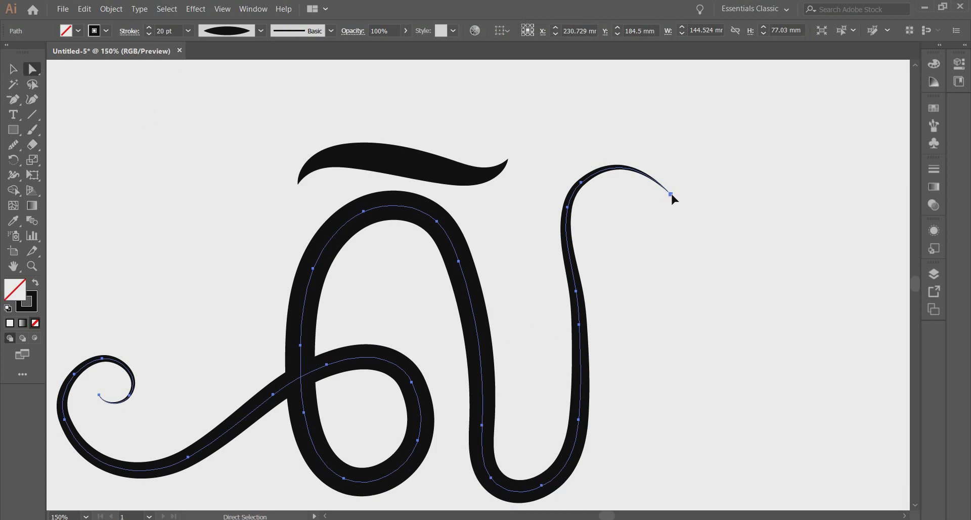
{"action": "left_click_drag", "start_coordinate": [670, 194], "coordinate": [647, 202]}
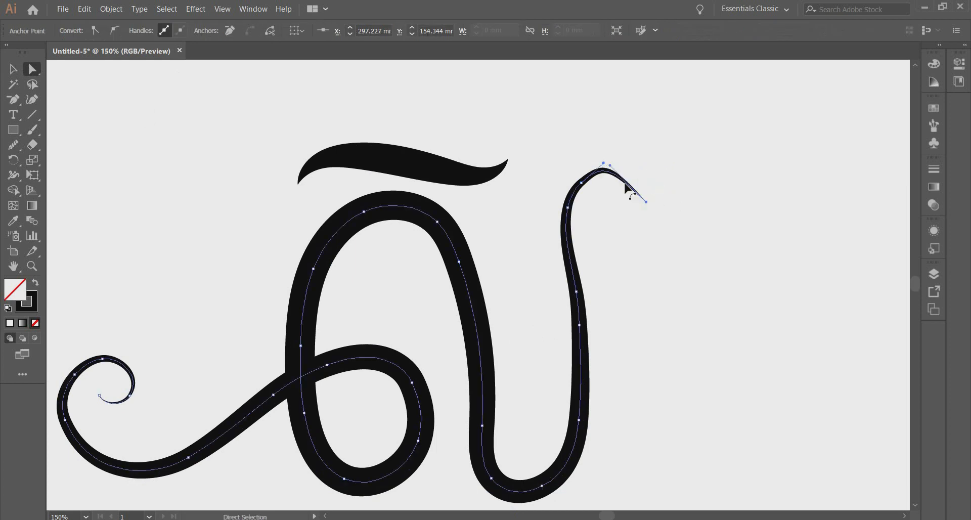
{"action": "left_click_drag", "start_coordinate": [611, 166], "coordinate": [633, 156]}
{"action": "left_click_drag", "start_coordinate": [580, 181], "coordinate": [578, 176]}
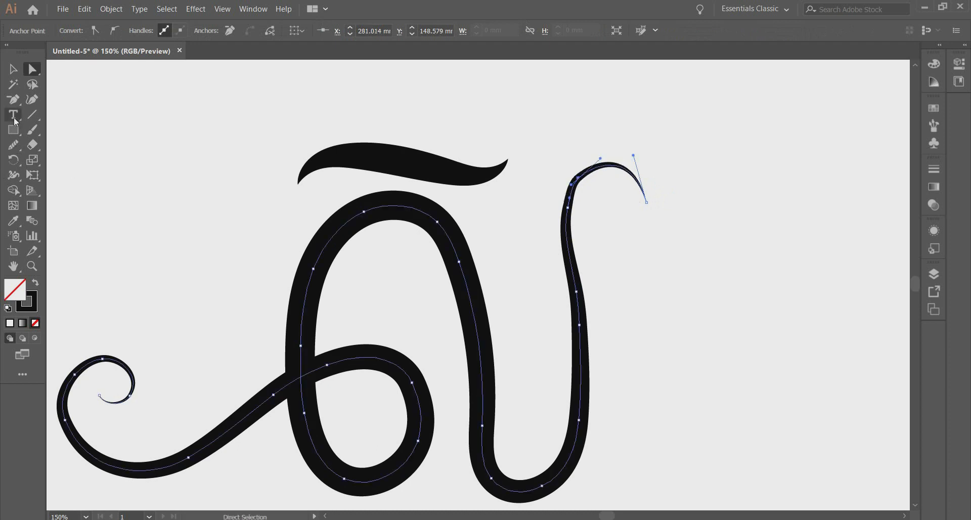
Smooth the left bend of the upper tail's hook with the Smooth tool and deselect the path.
{"action": "left_click", "coordinate": [11, 145]}
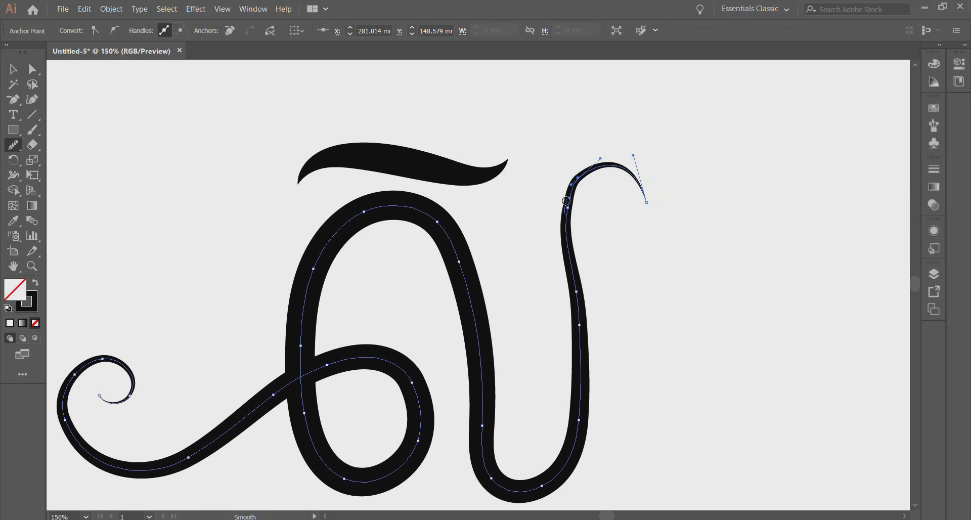
{"action": "left_click_drag", "start_coordinate": [567, 201], "coordinate": [582, 188]}
{"action": "left_click", "coordinate": [14, 69]}
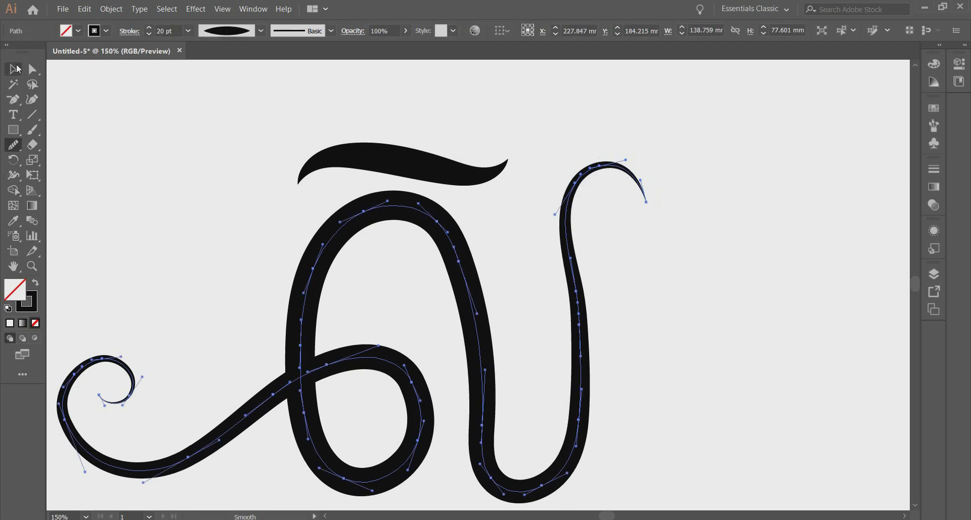
{"action": "left_click", "coordinate": [207, 104]}
{"action": "scroll", "coordinate": [708, 355], "scroll_direction": "down", "scroll_amount": 2}
{"action": "scroll", "coordinate": [773, 395], "scroll_direction": "up", "scroll_amount": 2}
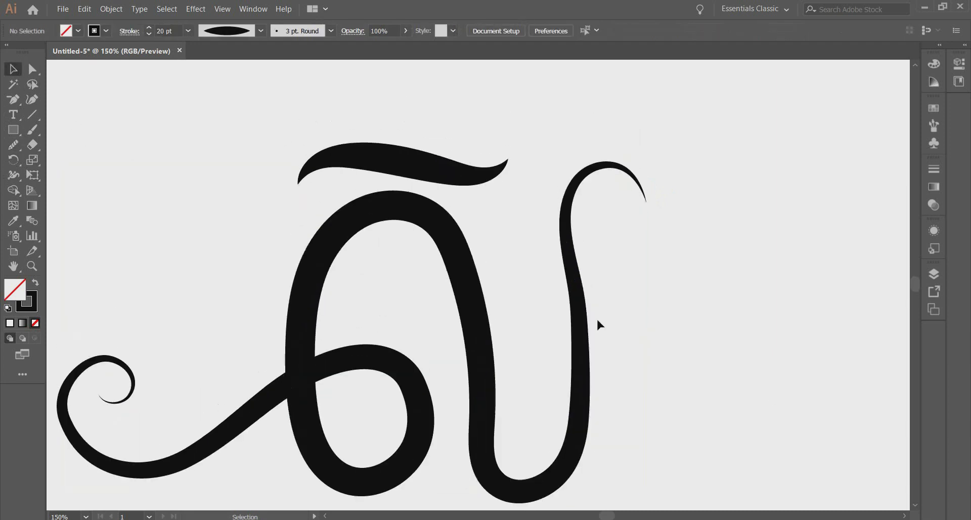
Thicken the main letter's right upstroke slightly at its middle with the Width tool.
{"action": "left_click", "coordinate": [587, 319]}
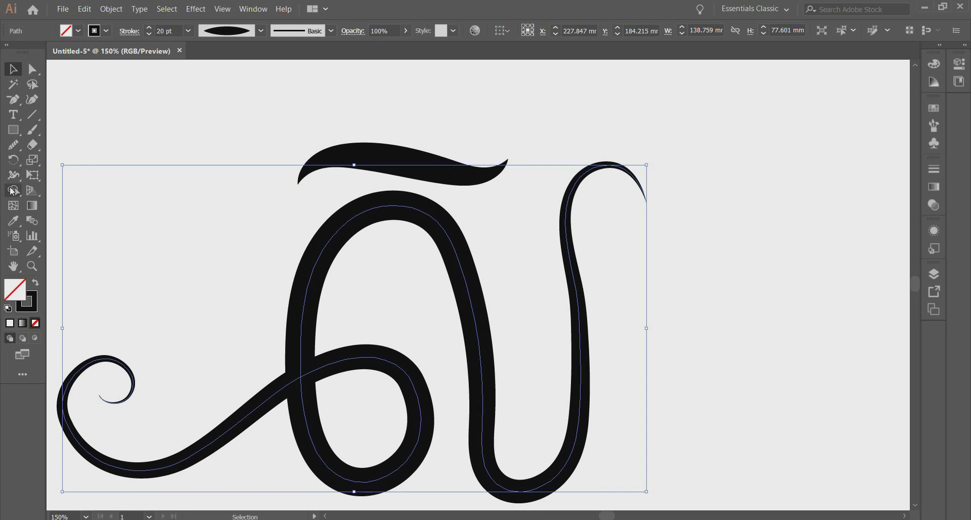
{"action": "left_click", "coordinate": [13, 177]}
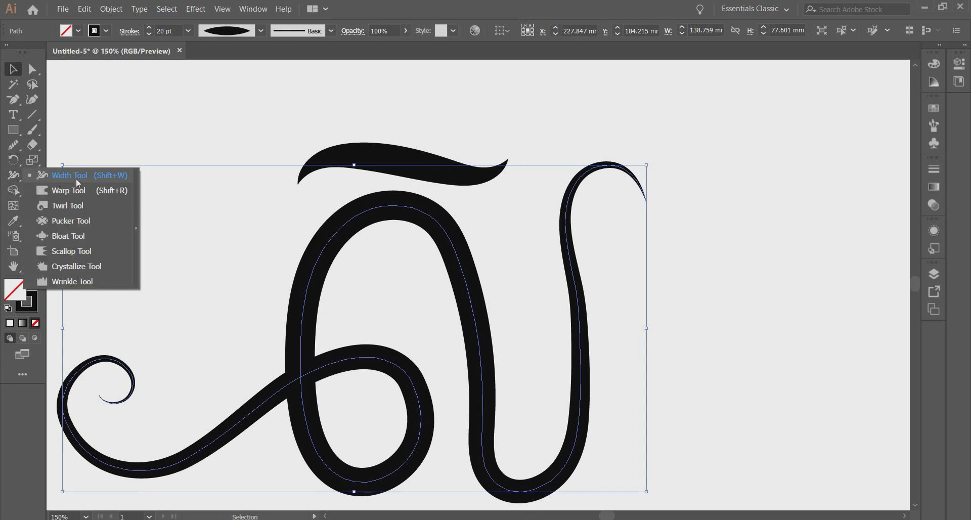
{"action": "left_click", "coordinate": [76, 178]}
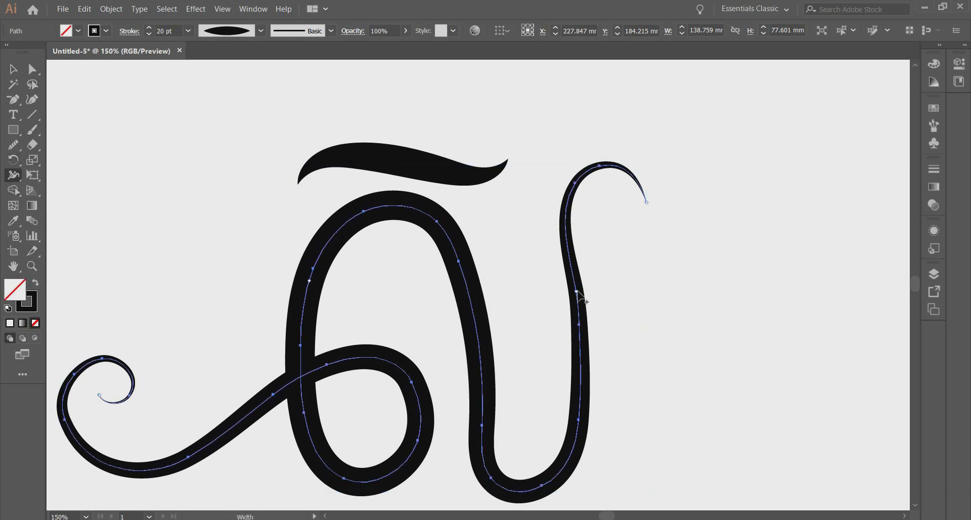
{"action": "left_click_drag", "start_coordinate": [577, 292], "coordinate": [587, 292]}
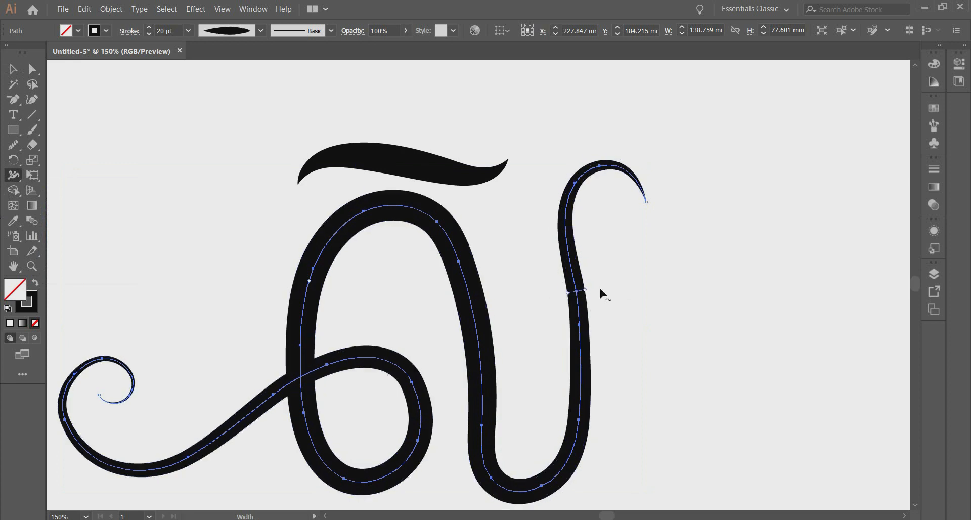
Try thickening the lower part of the right upstroke, and undo that width change.
{"action": "scroll", "coordinate": [605, 380], "scroll_direction": "down", "scroll_amount": 1}
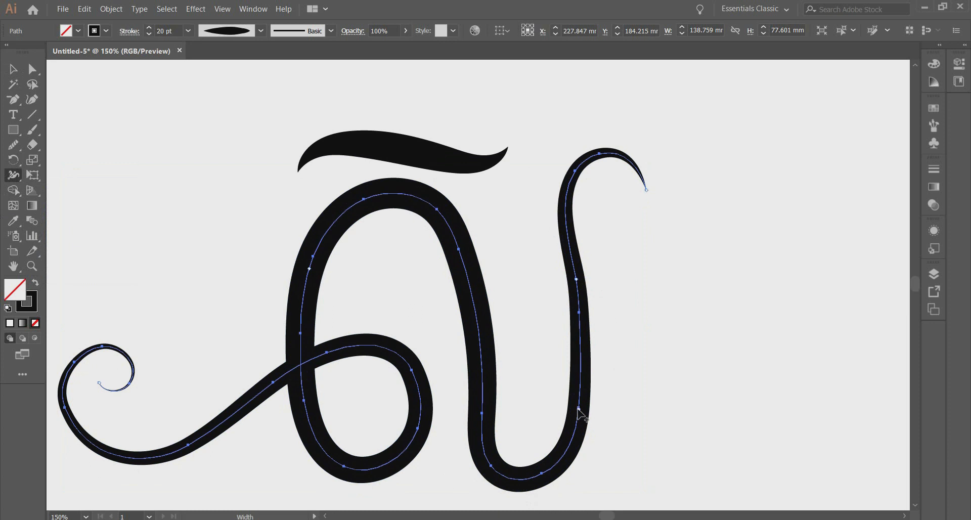
{"action": "left_click_drag", "start_coordinate": [579, 408], "coordinate": [594, 408]}
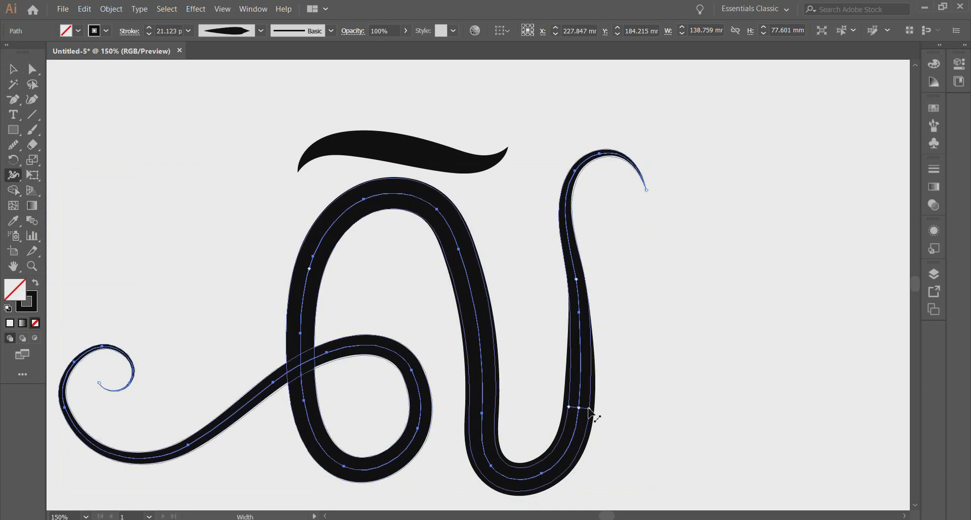
{"action": "key", "text": "ctrl+z"}
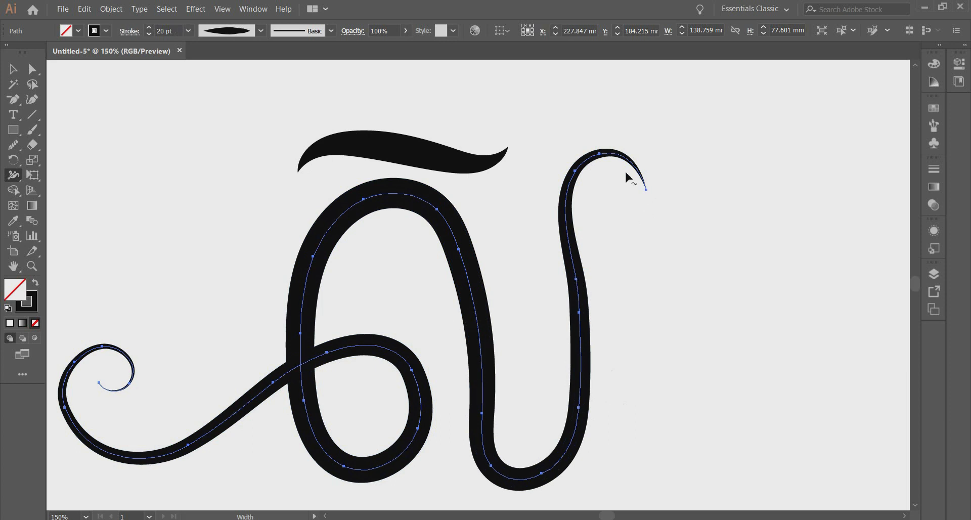
Try thickening the upper tail's arch, the upstroke's middle and the tail's tip, undoing each width change.
{"action": "left_click_drag", "start_coordinate": [600, 153], "coordinate": [603, 166]}
{"action": "scroll", "coordinate": [663, 331], "scroll_direction": "down", "scroll_amount": 2}
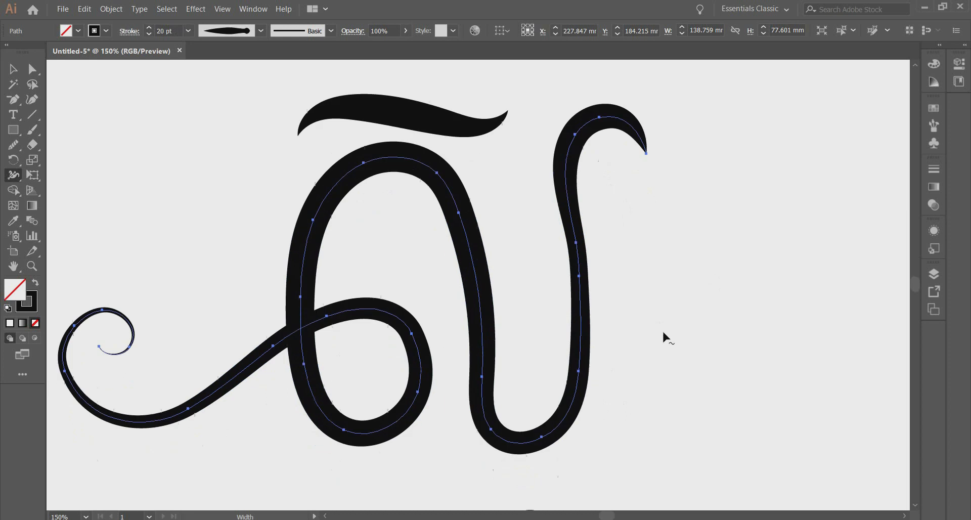
{"action": "left_click_drag", "start_coordinate": [579, 276], "coordinate": [591, 277]}
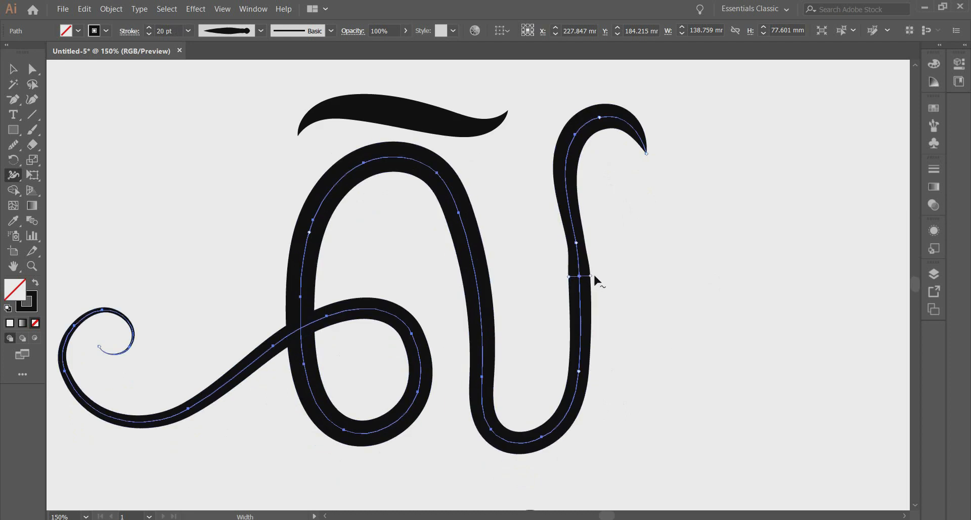
{"action": "key", "text": "ctrl+z"}
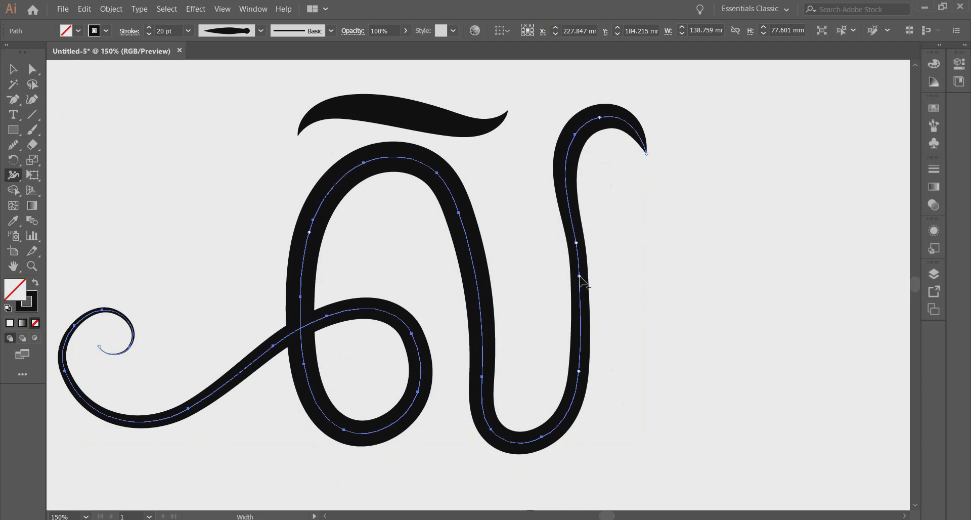
{"action": "left_click_drag", "start_coordinate": [580, 276], "coordinate": [591, 277]}
{"action": "key", "text": "ctrl+z"}
{"action": "key", "text": "ctrl+z"}
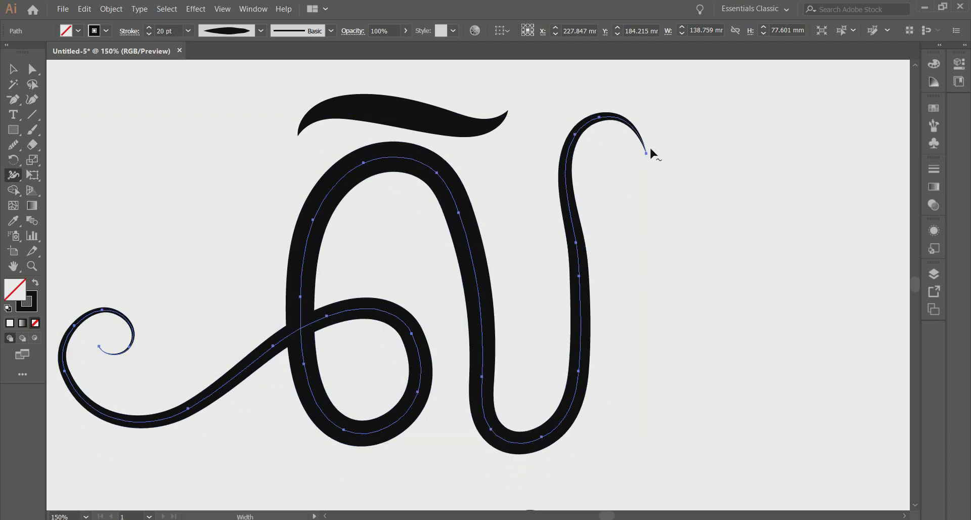
{"action": "left_click_drag", "start_coordinate": [646, 154], "coordinate": [653, 153]}
{"action": "key", "text": "ctrl+z"}
Thicken the upper tail slightly at the top of its arch with the Width tool and deselect the path.
{"action": "left_click_drag", "start_coordinate": [599, 117], "coordinate": [602, 122]}
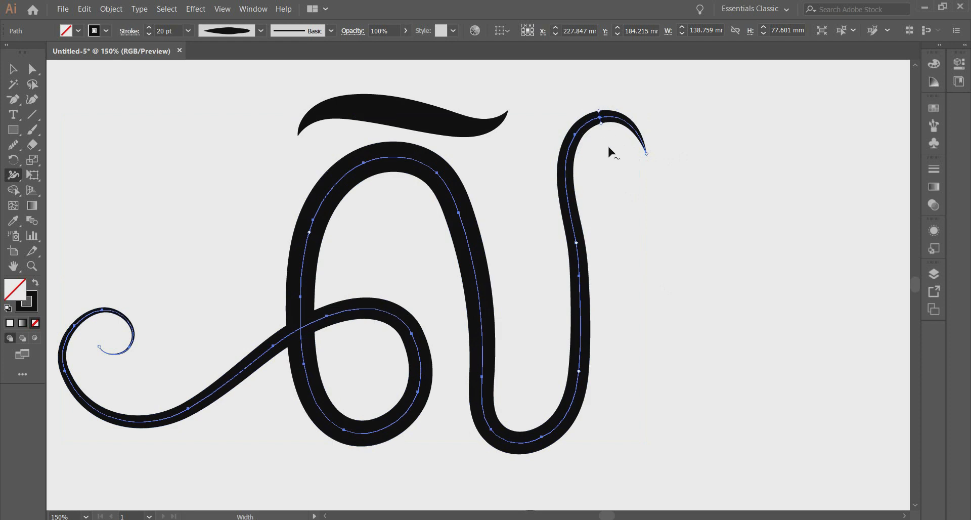
{"action": "left_click", "coordinate": [13, 69]}
{"action": "left_click", "coordinate": [208, 217]}
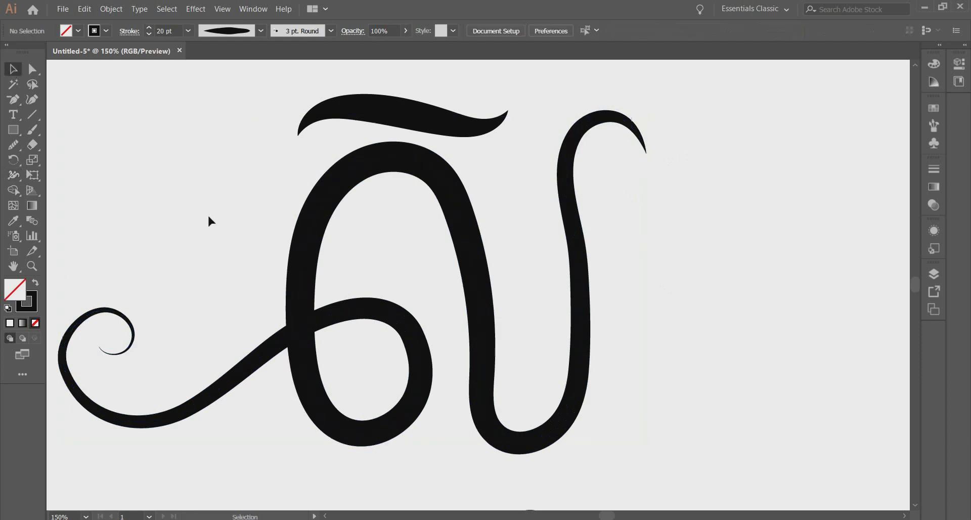
Thicken the main letter's left curl at its outer left bend with the Width tool.
{"action": "left_click_drag", "start_coordinate": [190, 384], "coordinate": [343, 358]}
{"action": "left_click", "coordinate": [214, 341]}
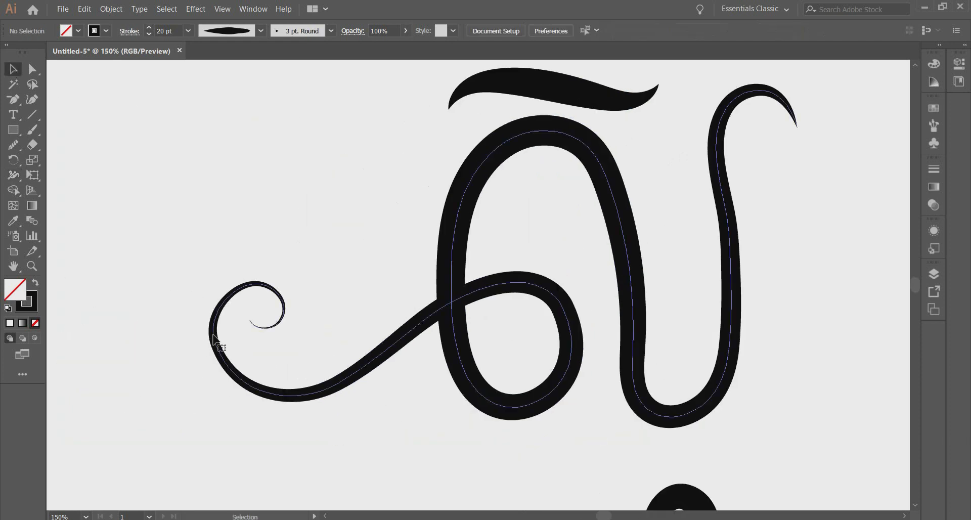
{"action": "left_click", "coordinate": [13, 175]}
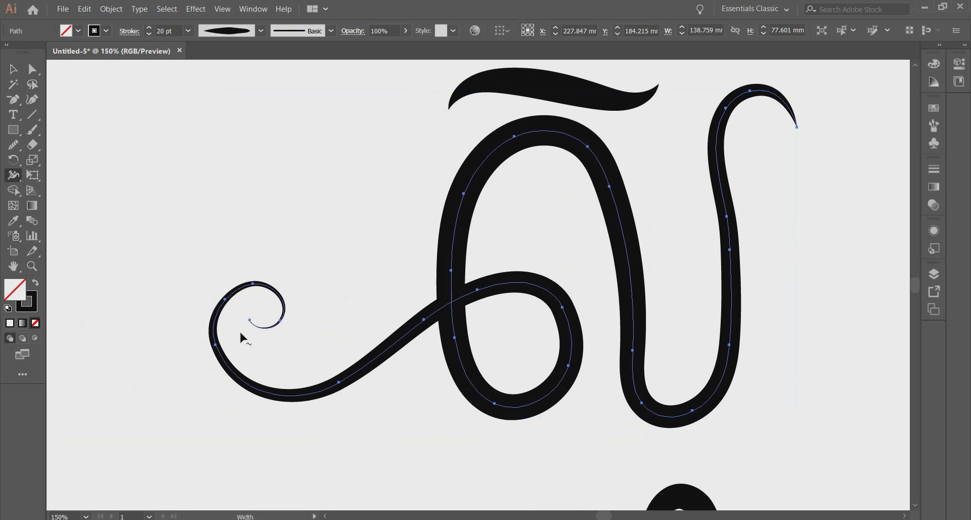
{"action": "left_click_drag", "start_coordinate": [216, 344], "coordinate": [224, 344]}
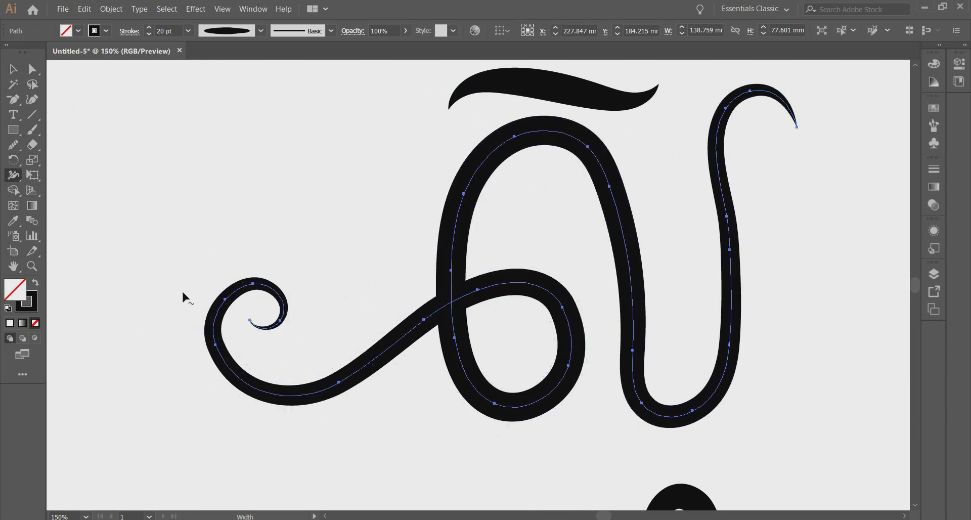
Smooth the outer left bend of the main letter's left curl with the Smooth tool and deselect the path.
{"action": "left_click", "coordinate": [18, 151]}
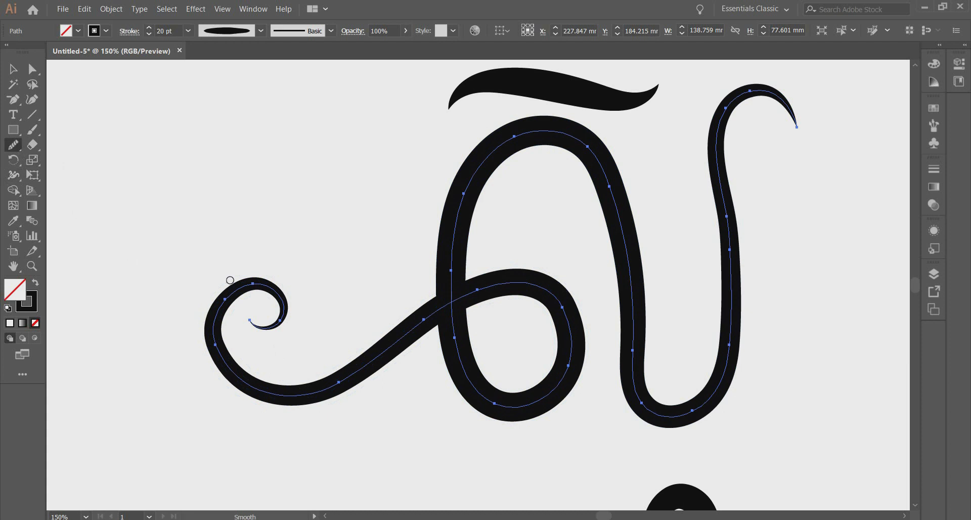
{"action": "left_click_drag", "start_coordinate": [224, 305], "coordinate": [217, 362]}
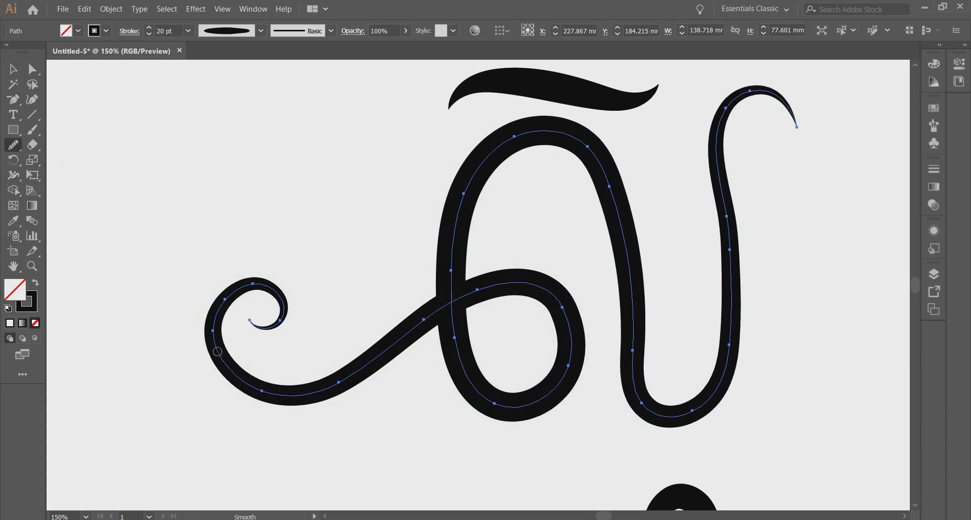
{"action": "left_click_drag", "start_coordinate": [209, 328], "coordinate": [220, 362]}
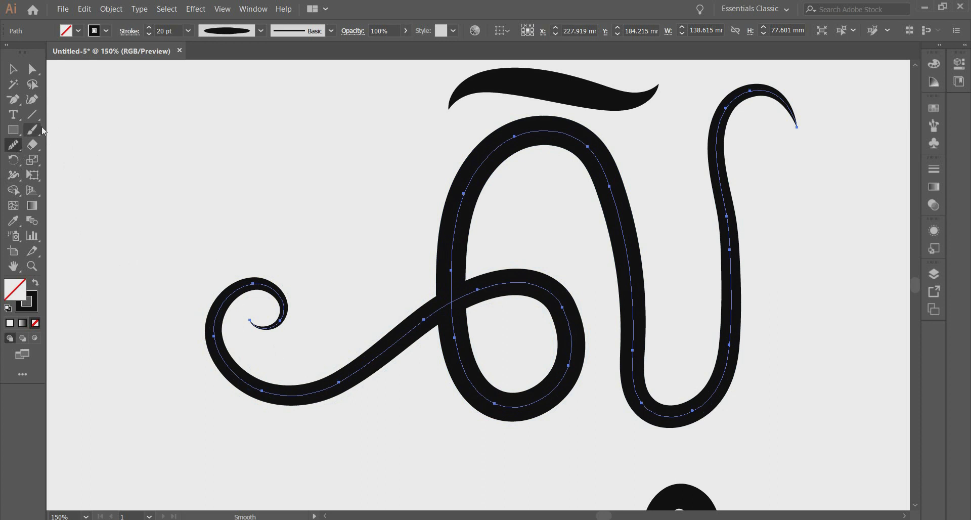
{"action": "left_click", "coordinate": [13, 69]}
{"action": "left_click", "coordinate": [217, 160]}
{"action": "scroll", "coordinate": [172, 260], "scroll_direction": "down", "scroll_amount": 5}
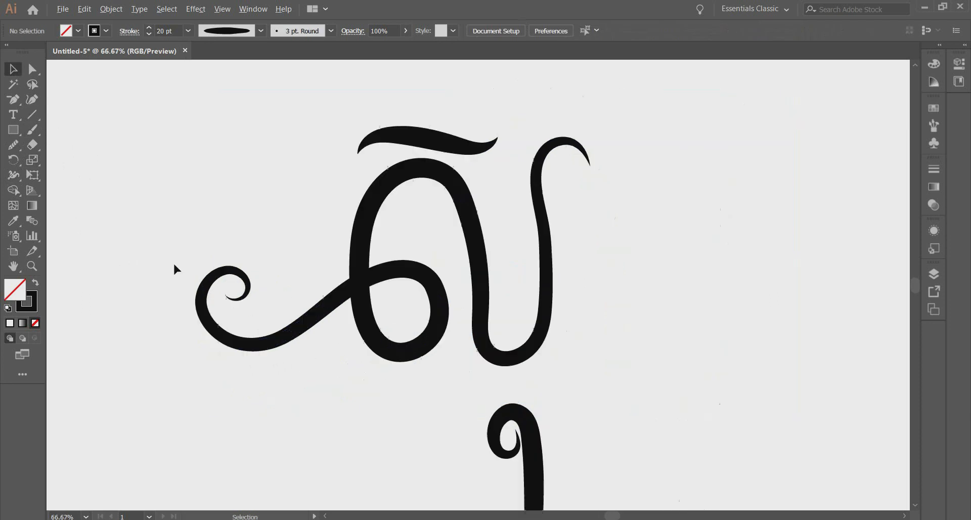
Isolate the layer's artwork and stretch the lower letter upward to a height of about 89.6 mm, keeping its base in place.
{"action": "scroll", "coordinate": [301, 339], "scroll_direction": "up", "scroll_amount": 2}
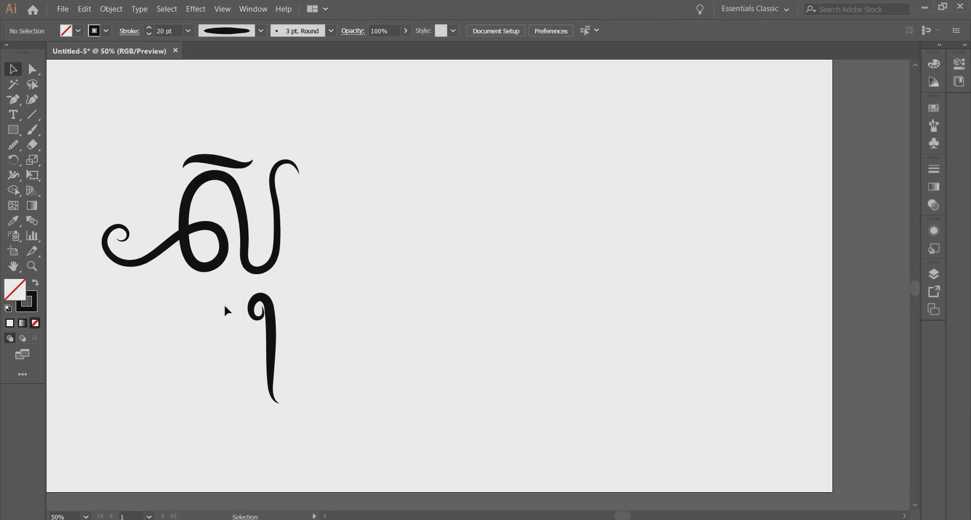
{"action": "scroll", "coordinate": [225, 304], "scroll_direction": "up", "scroll_amount": 1}
{"action": "left_click_drag", "start_coordinate": [206, 299], "coordinate": [413, 389]}
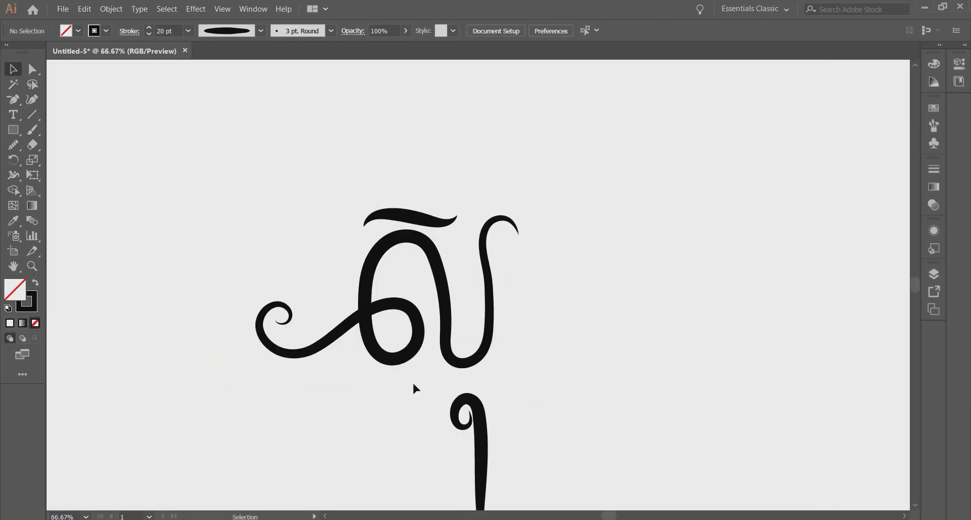
{"action": "double_click", "coordinate": [476, 405]}
{"action": "left_click", "coordinate": [467, 385]}
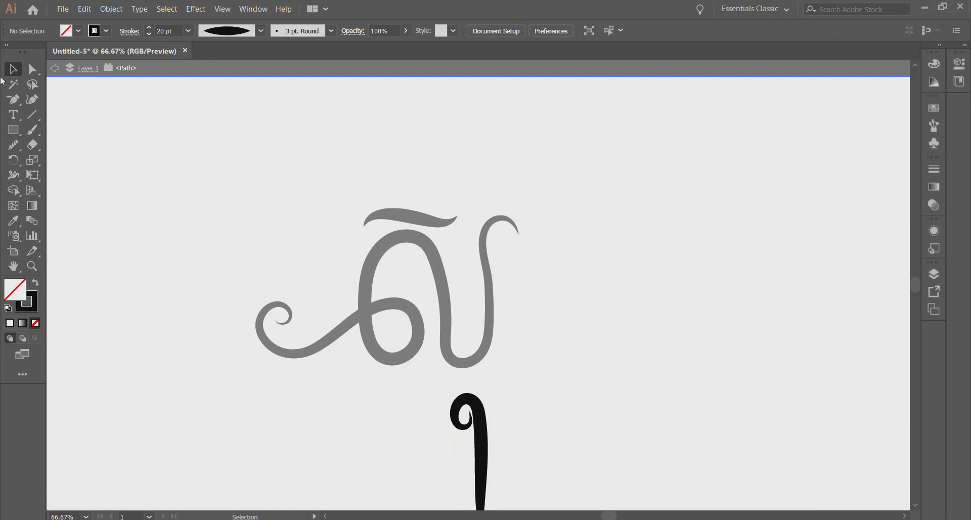
{"action": "left_click", "coordinate": [54, 68]}
{"action": "scroll", "coordinate": [347, 242], "scroll_direction": "down", "scroll_amount": 1}
{"action": "left_click", "coordinate": [475, 370]}
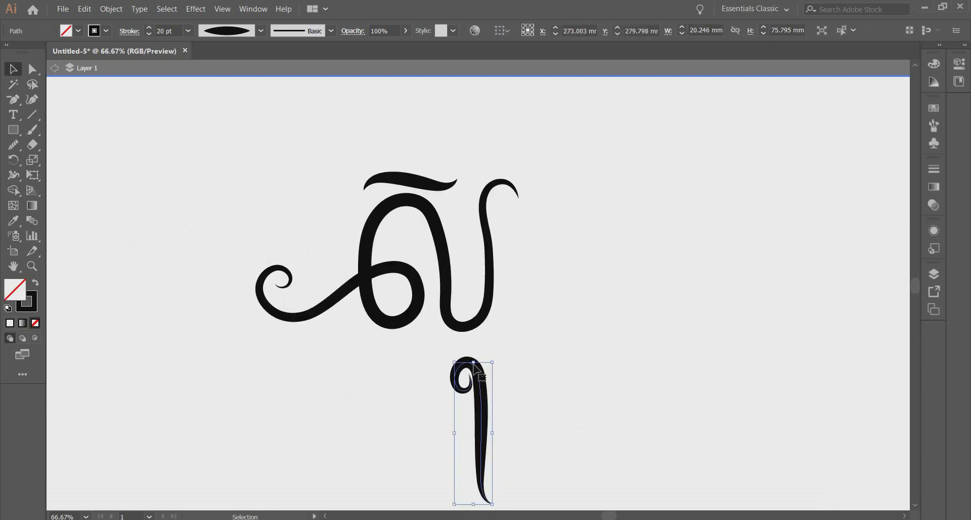
{"action": "left_click_drag", "start_coordinate": [466, 357], "coordinate": [462, 336]}
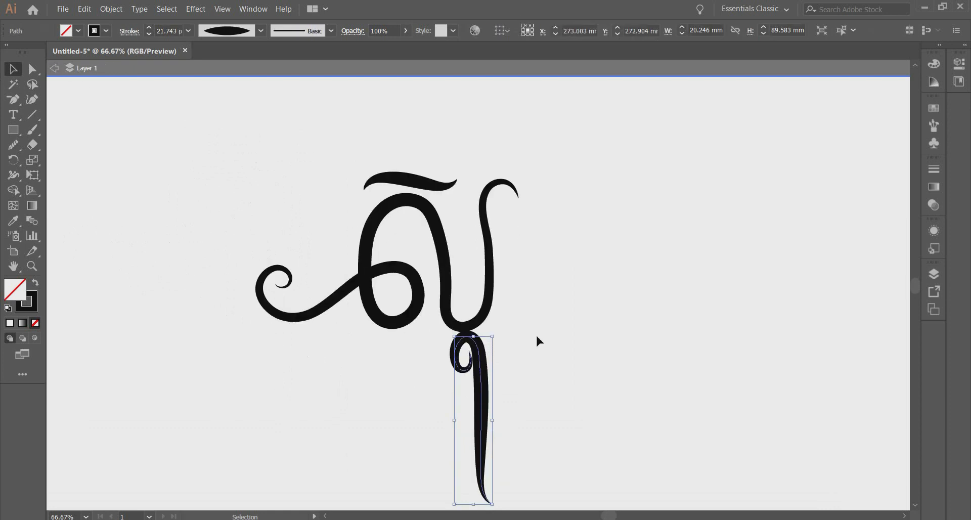
{"action": "left_click", "coordinate": [535, 337]}
Move the lower letter slightly down so its curl clears the bottom of the main letter.
{"action": "scroll", "coordinate": [491, 361], "scroll_direction": "down", "scroll_amount": 2}
{"action": "left_click", "coordinate": [479, 315]}
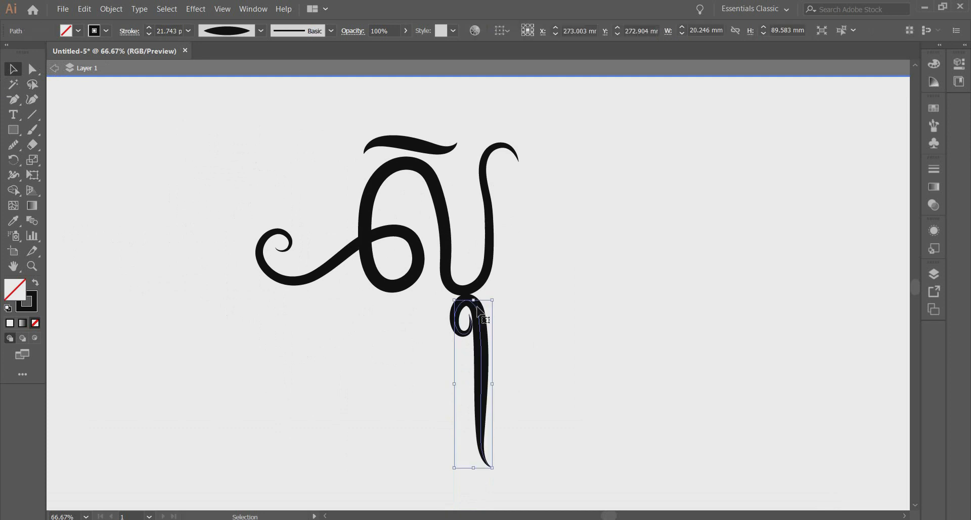
{"action": "left_click_drag", "start_coordinate": [477, 300], "coordinate": [479, 309]}
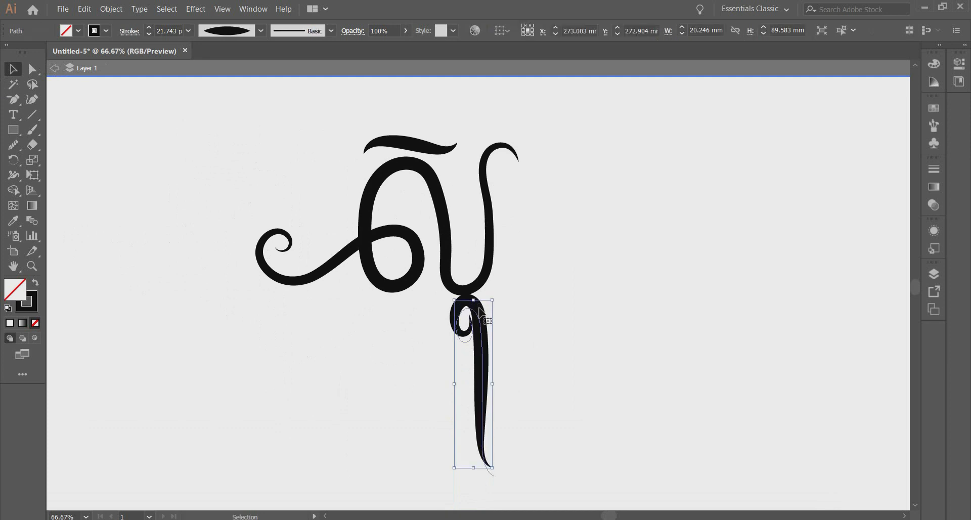
{"action": "left_click", "coordinate": [501, 291]}
Leave isolation mode and select all the lettering.
{"action": "left_click_drag", "start_coordinate": [300, 145], "coordinate": [506, 345]}
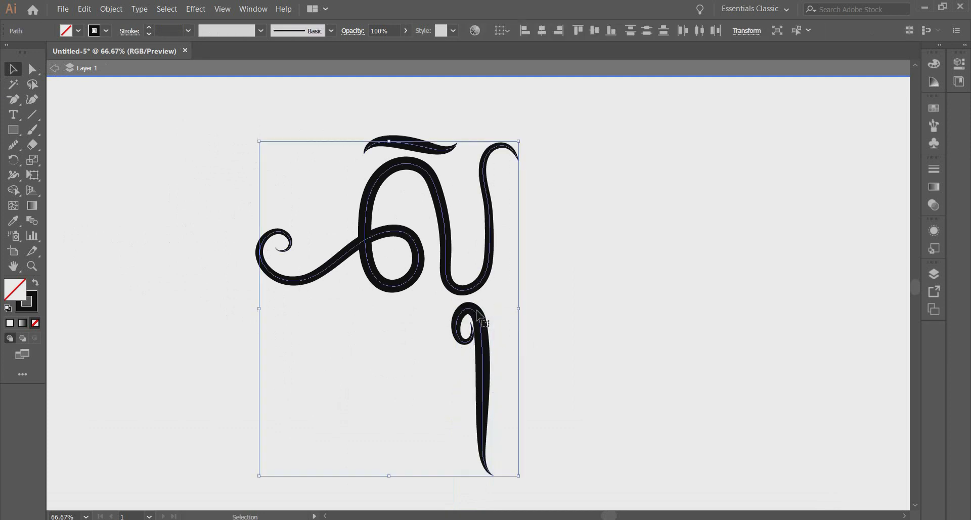
{"action": "right_click", "coordinate": [474, 306]}
{"action": "left_click", "coordinate": [105, 158]}
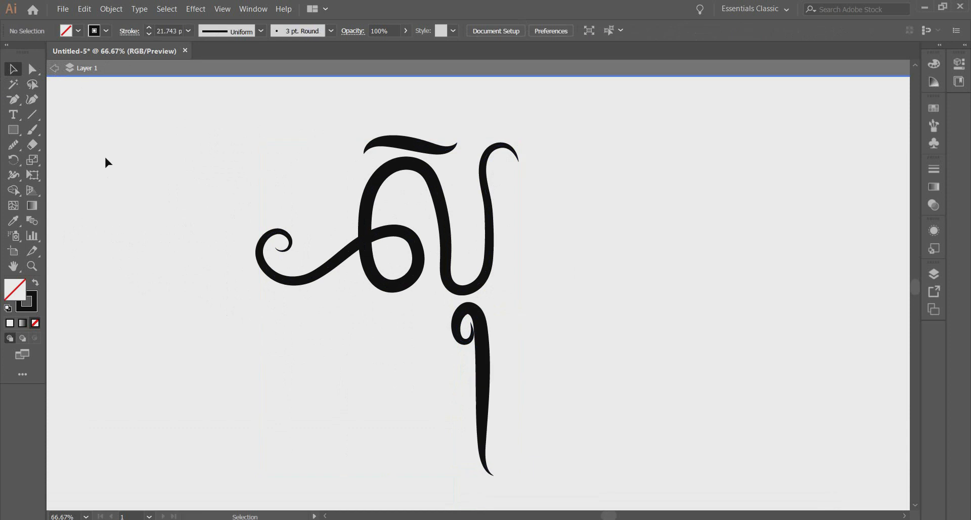
{"action": "left_click", "coordinate": [61, 73]}
{"action": "key", "text": "ctrl+a"}
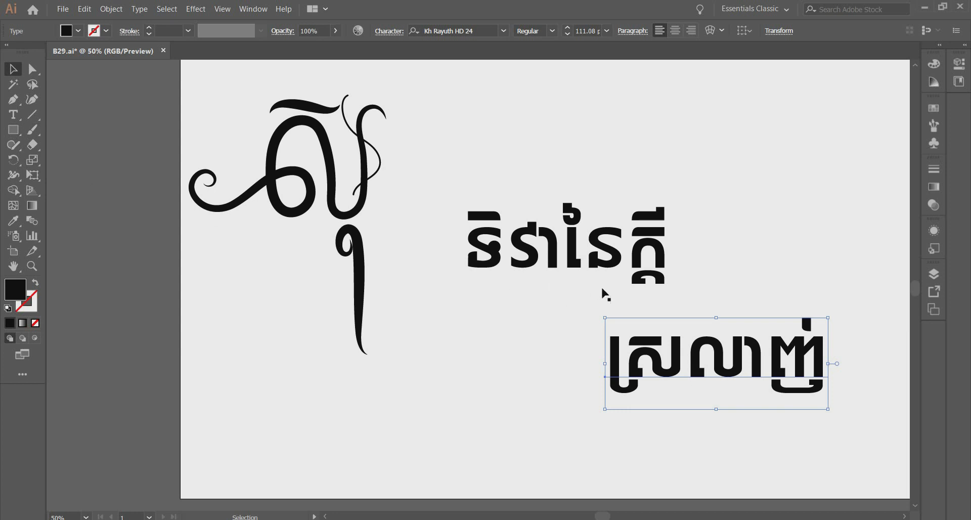
Reposition the upper Khmer text line slightly closer to the calligraphic letter.
{"action": "left_click_drag", "start_coordinate": [448, 197], "coordinate": [660, 257]}
{"action": "left_click", "coordinate": [729, 245]}
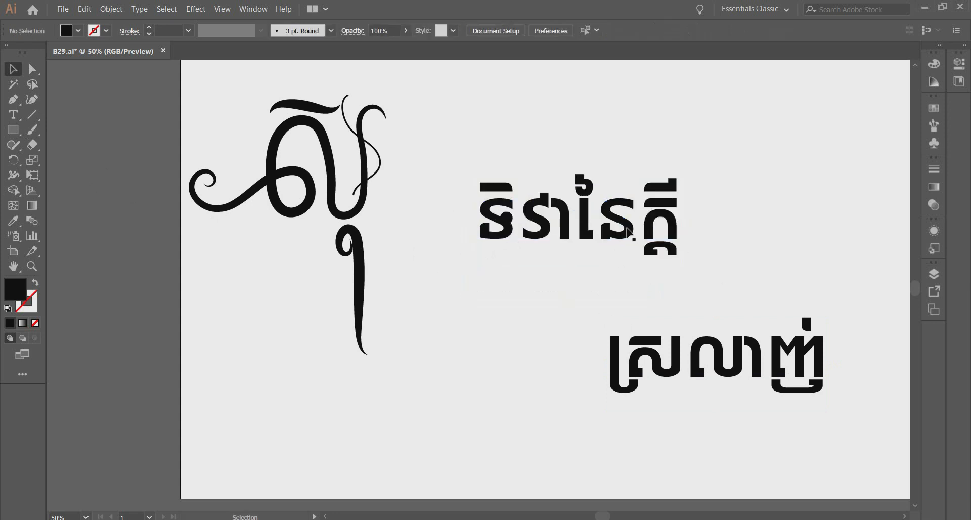
{"action": "left_click_drag", "start_coordinate": [629, 233], "coordinate": [598, 253]}
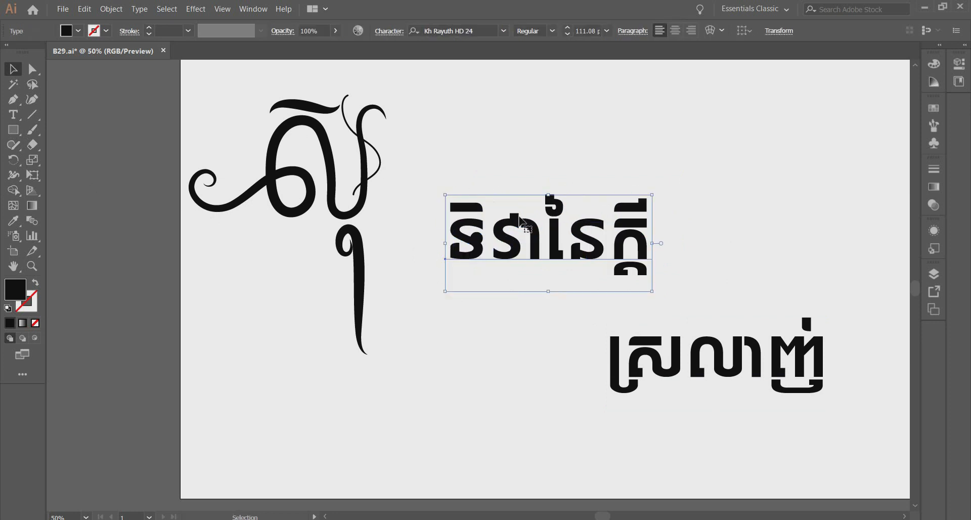
Expand the upper Khmer text line into outlines, with Object and Fill included, and deselect it.
{"action": "scroll", "coordinate": [529, 220], "scroll_direction": "up", "scroll_amount": 1}
{"action": "scroll", "coordinate": [640, 255], "scroll_direction": "up", "scroll_amount": 1}
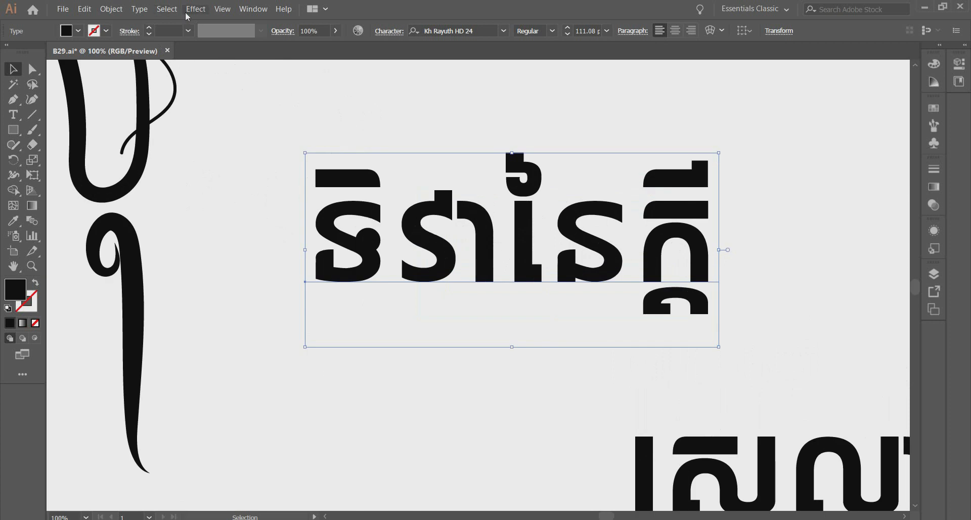
{"action": "left_click", "coordinate": [116, 14]}
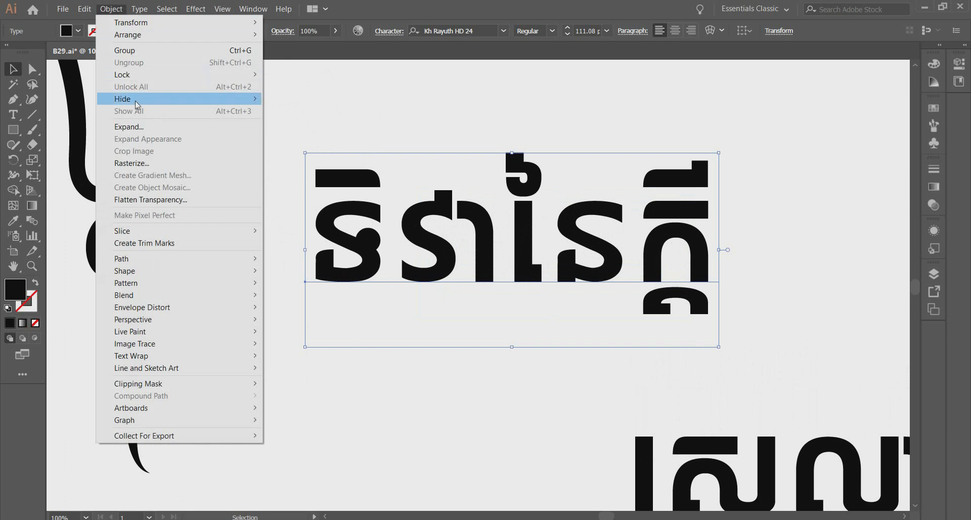
{"action": "left_click", "coordinate": [130, 127]}
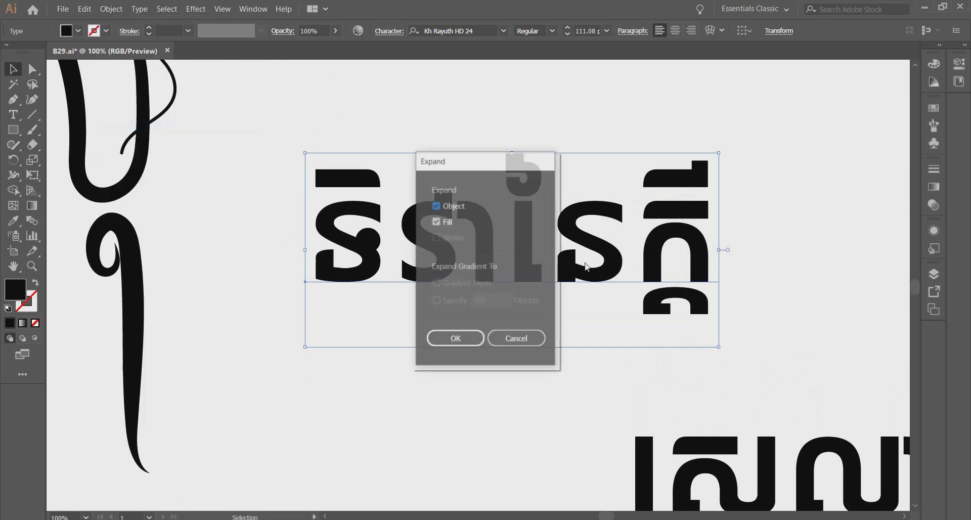
{"action": "left_click", "coordinate": [470, 341]}
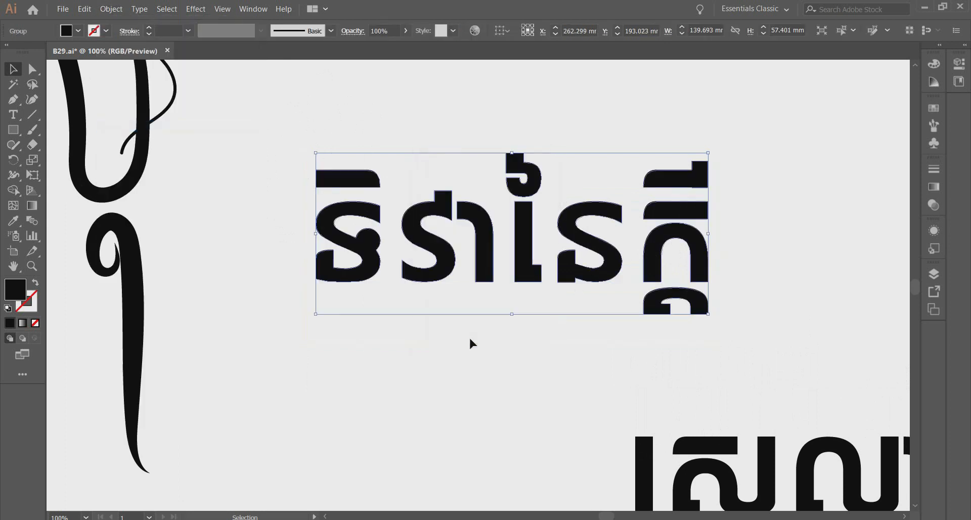
{"action": "left_click", "coordinate": [645, 139]}
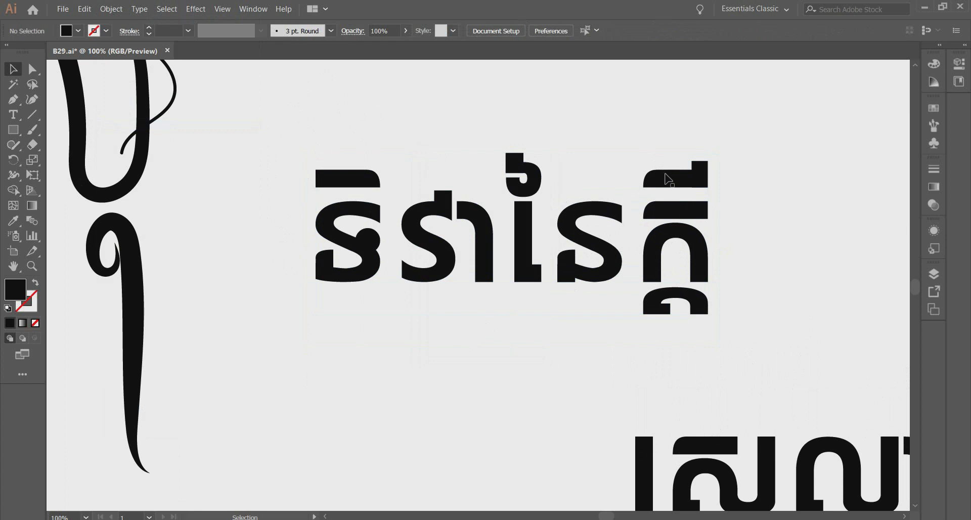
Ungroup the expanded Khmer text so its glyph shapes can be edited separately, and deselect them.
{"action": "left_click", "coordinate": [669, 181]}
{"action": "right_click", "coordinate": [667, 176]}
{"action": "left_click", "coordinate": [699, 265]}
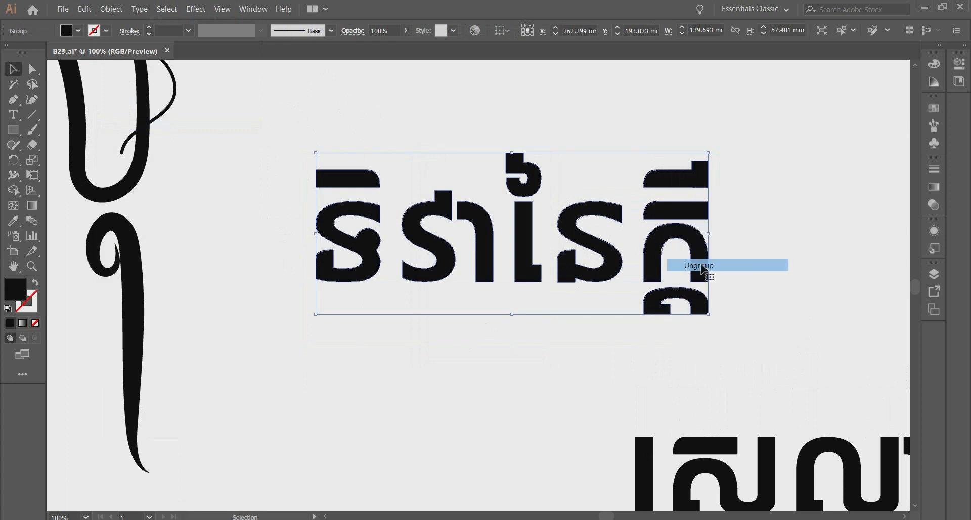
{"action": "left_click", "coordinate": [757, 213]}
Delete the flat vowel bar above the first letter of the upper Khmer word.
{"action": "scroll", "coordinate": [374, 281], "scroll_direction": "up", "scroll_amount": 2}
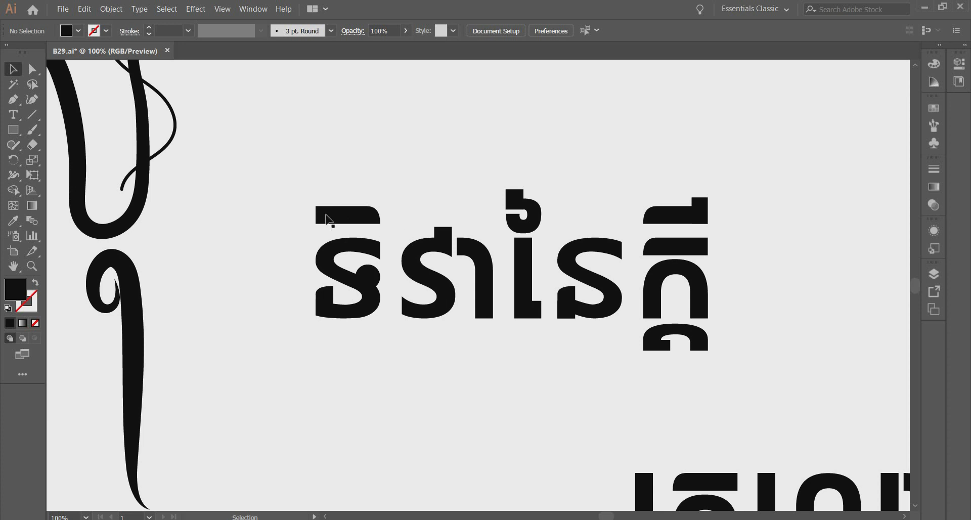
{"action": "left_click", "coordinate": [377, 222]}
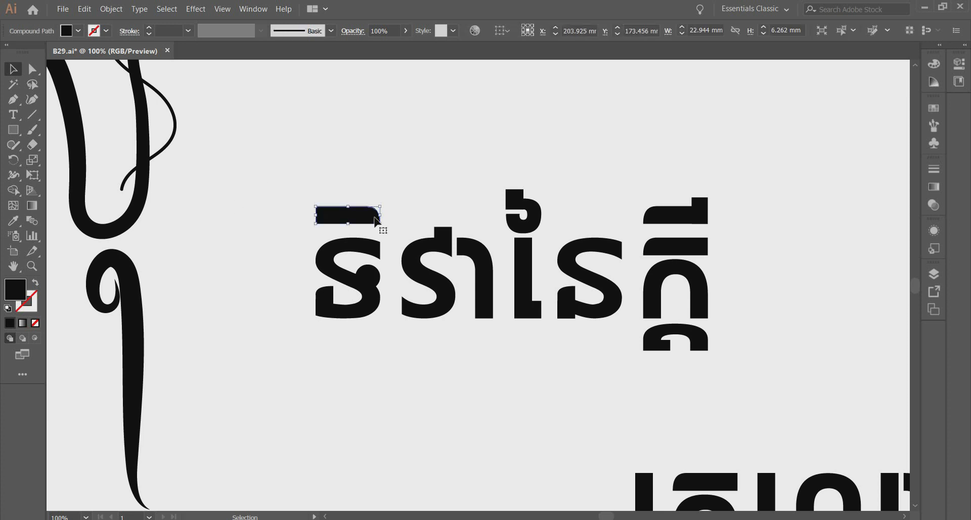
{"action": "key", "text": "Delete"}
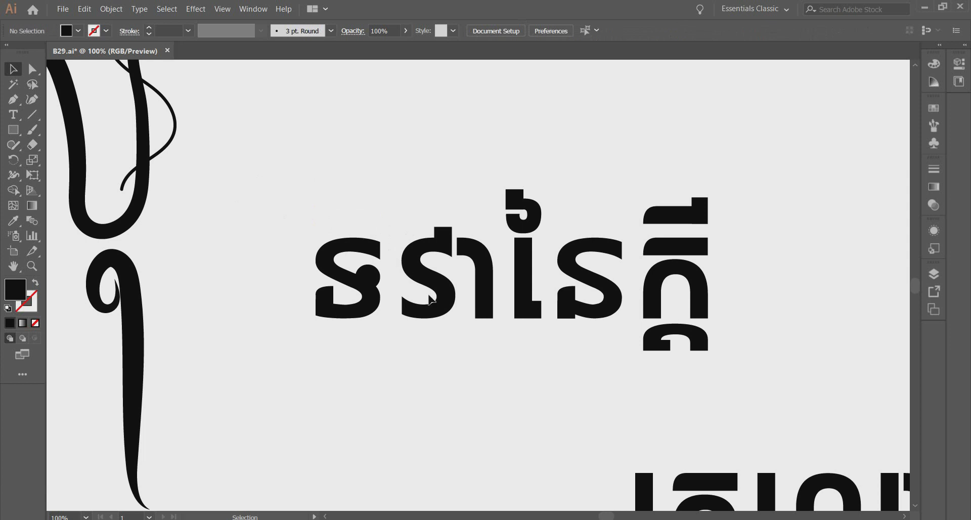
Try painting a looped vowel stroke above the first letter with the Paintbrush, and undo it.
{"action": "left_click", "coordinate": [32, 130]}
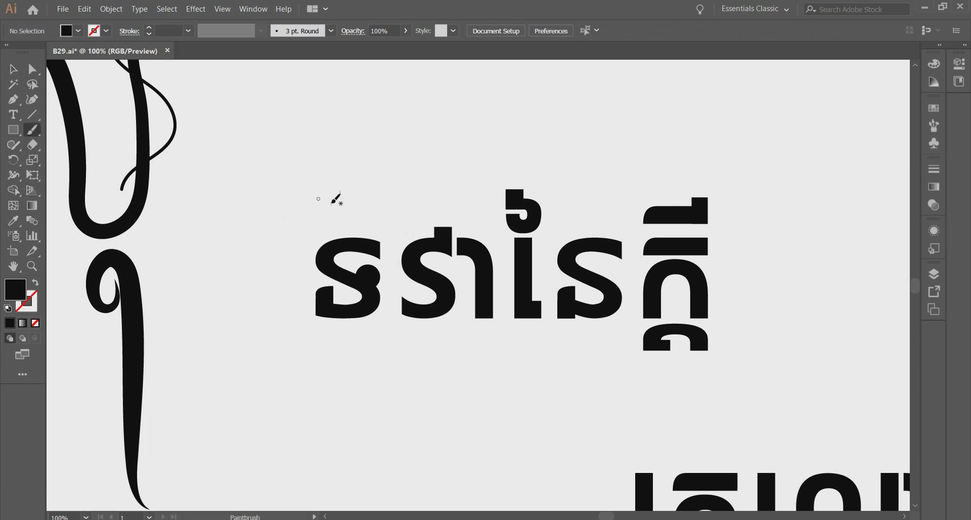
{"action": "mouse_move", "coordinate": [378, 232]}
{"action": "left_mouse_down"}
{"action": "mouse_move", "coordinate": [273, 194]}
{"action": "mouse_move", "coordinate": [279, 175]}
{"action": "mouse_move", "coordinate": [305, 173]}
{"action": "mouse_move", "coordinate": [368, 222]}
{"action": "left_mouse_up"}
{"action": "scroll", "coordinate": [415, 253], "scroll_direction": "up", "scroll_amount": 3}
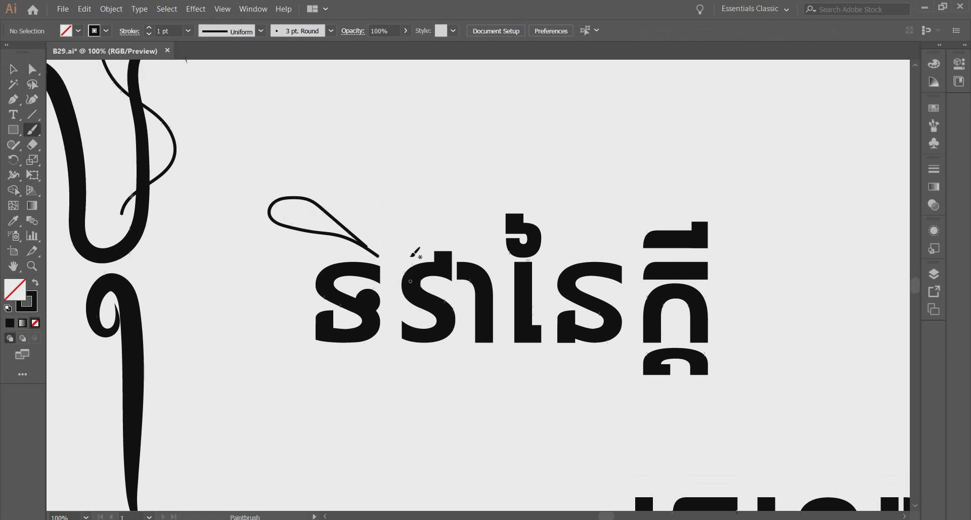
{"action": "key", "text": "ctrl+z"}
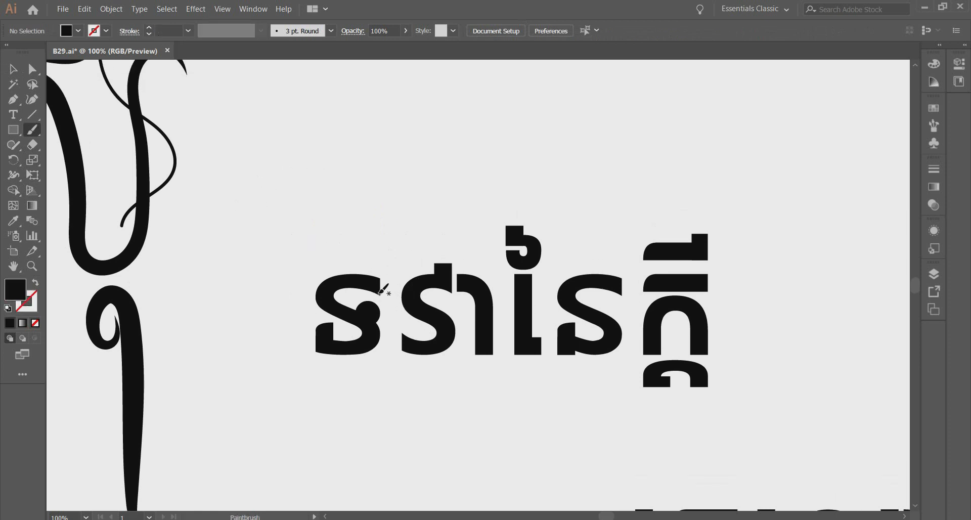
Paint a looped vowel flourish from the first letter's upper right end, curving up and over to the left.
{"action": "mouse_move", "coordinate": [381, 293]}
{"action": "left_mouse_down"}
{"action": "mouse_move", "coordinate": [381, 257]}
{"action": "mouse_move", "coordinate": [357, 236]}
{"action": "mouse_move", "coordinate": [275, 217]}
{"action": "mouse_move", "coordinate": [256, 196]}
{"action": "mouse_move", "coordinate": [296, 182]}
{"action": "mouse_move", "coordinate": [364, 235]}
{"action": "left_mouse_up"}
{"action": "scroll", "coordinate": [403, 271], "scroll_direction": "down", "scroll_amount": 4}
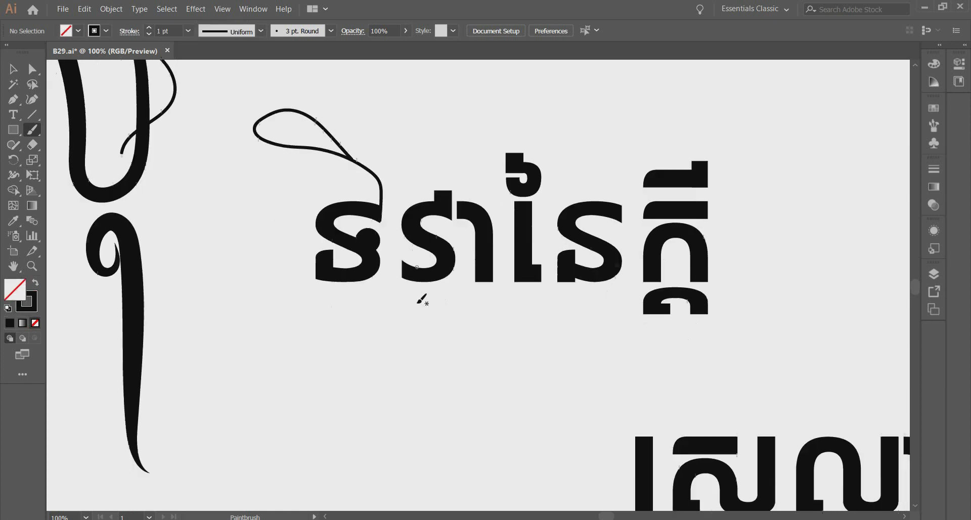
{"action": "scroll", "coordinate": [422, 302], "scroll_direction": "up", "scroll_amount": 2}
{"action": "scroll", "coordinate": [415, 324], "scroll_direction": "up", "scroll_amount": 2}
{"action": "scroll", "coordinate": [379, 299], "scroll_direction": "down", "scroll_amount": 6}
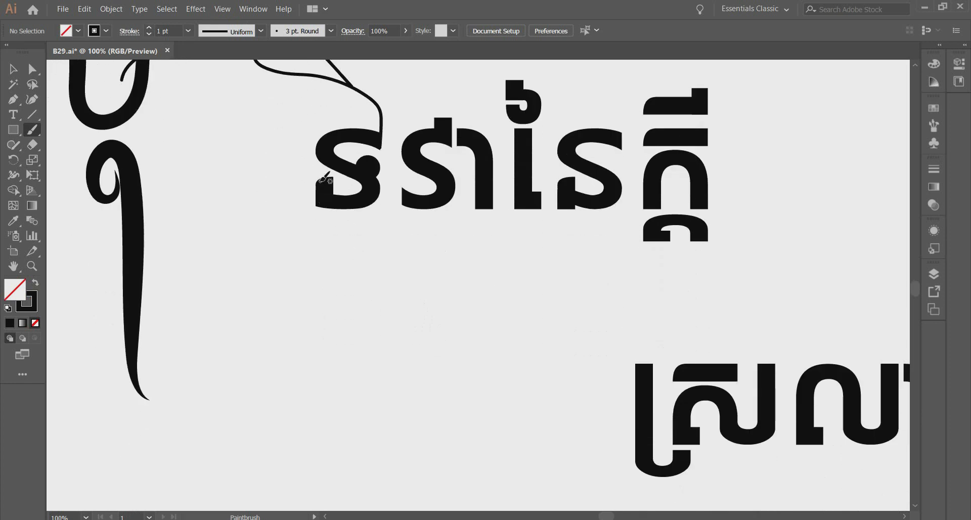
Try painting a curled tail from the first letter's lower left end down to the left, and undo the stroke.
{"action": "left_click", "coordinate": [13, 68]}
{"action": "left_click", "coordinate": [354, 205]}
{"action": "scroll", "coordinate": [354, 205], "scroll_direction": "up", "scroll_amount": 2}
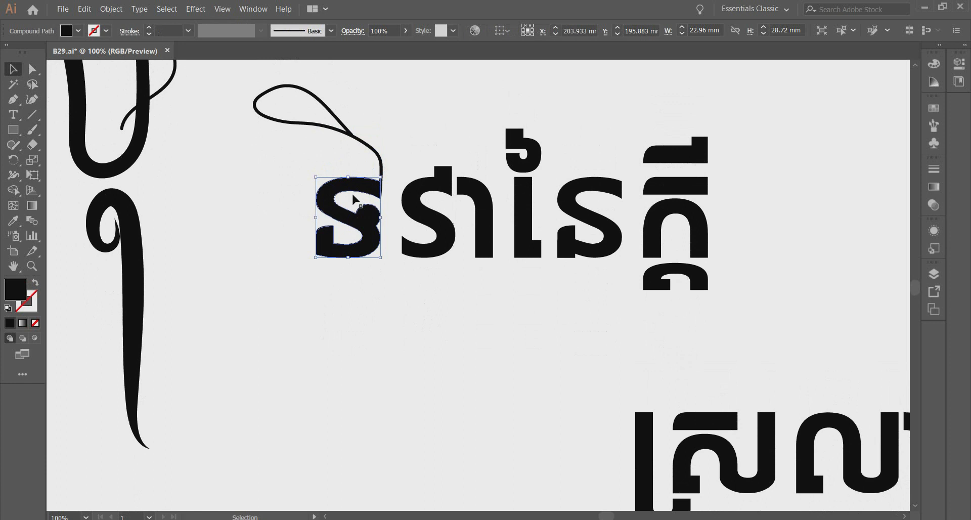
{"action": "left_click", "coordinate": [28, 133]}
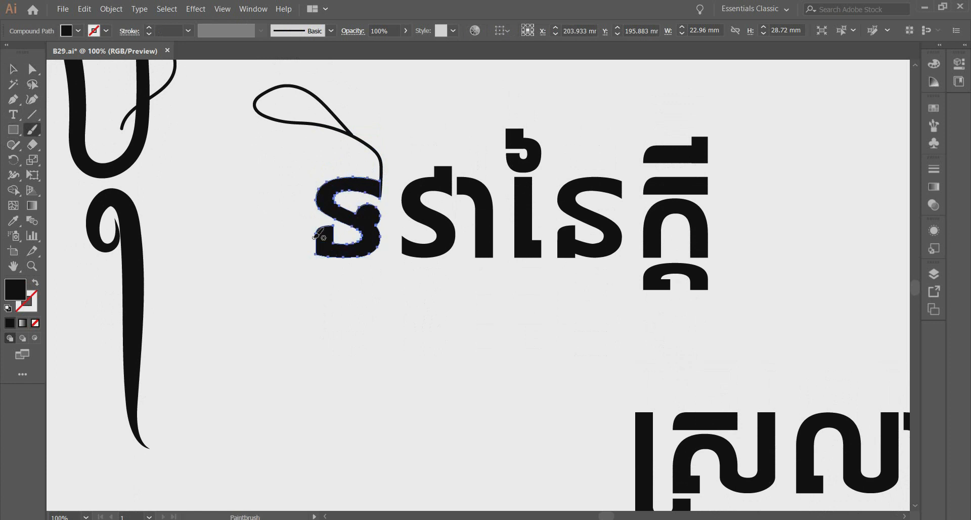
{"action": "mouse_move", "coordinate": [321, 228]}
{"action": "left_mouse_down"}
{"action": "mouse_move", "coordinate": [344, 237]}
{"action": "mouse_move", "coordinate": [339, 268]}
{"action": "mouse_move", "coordinate": [248, 304]}
{"action": "mouse_move", "coordinate": [228, 342]}
{"action": "mouse_move", "coordinate": [250, 368]}
{"action": "mouse_move", "coordinate": [278, 352]}
{"action": "mouse_move", "coordinate": [273, 343]}
{"action": "left_mouse_up"}
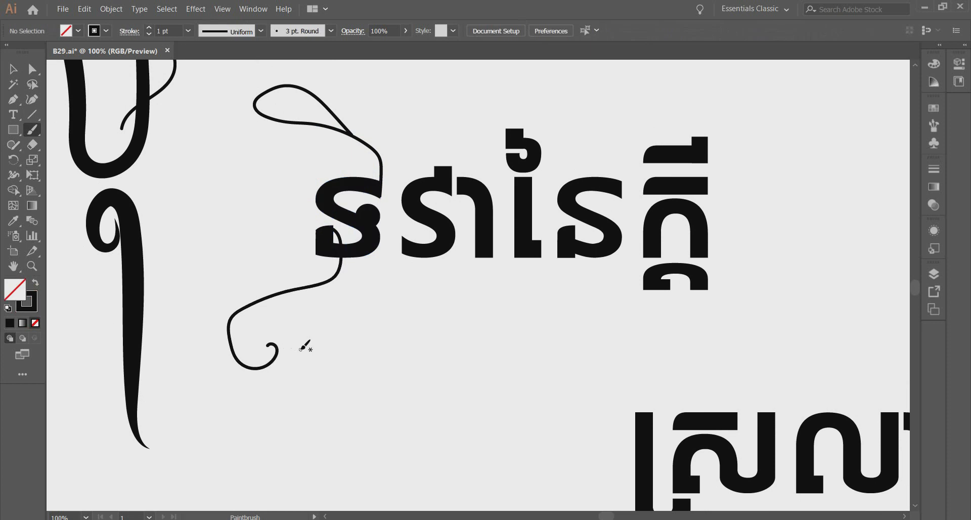
{"action": "scroll", "coordinate": [303, 342], "scroll_direction": "up", "scroll_amount": 2}
{"action": "scroll", "coordinate": [306, 349], "scroll_direction": "down", "scroll_amount": 1}
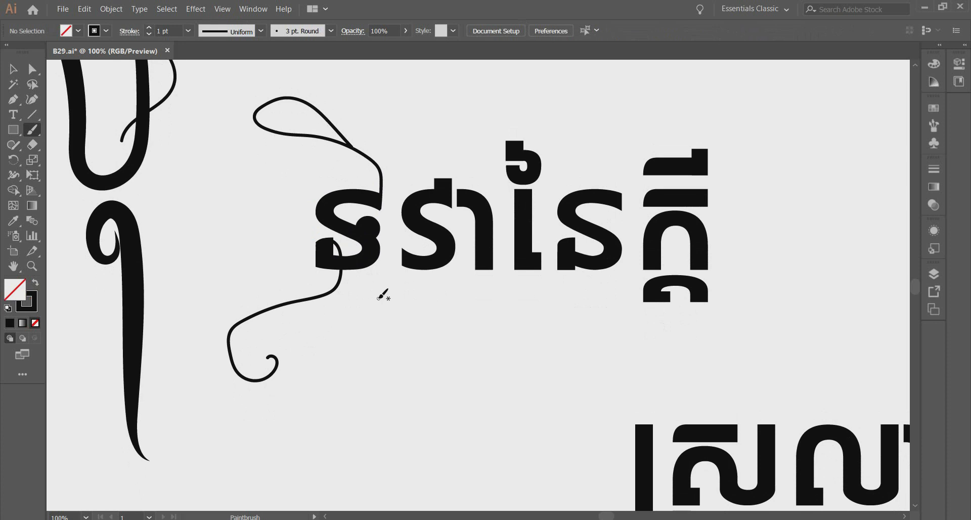
{"action": "key", "text": "ctrl+z"}
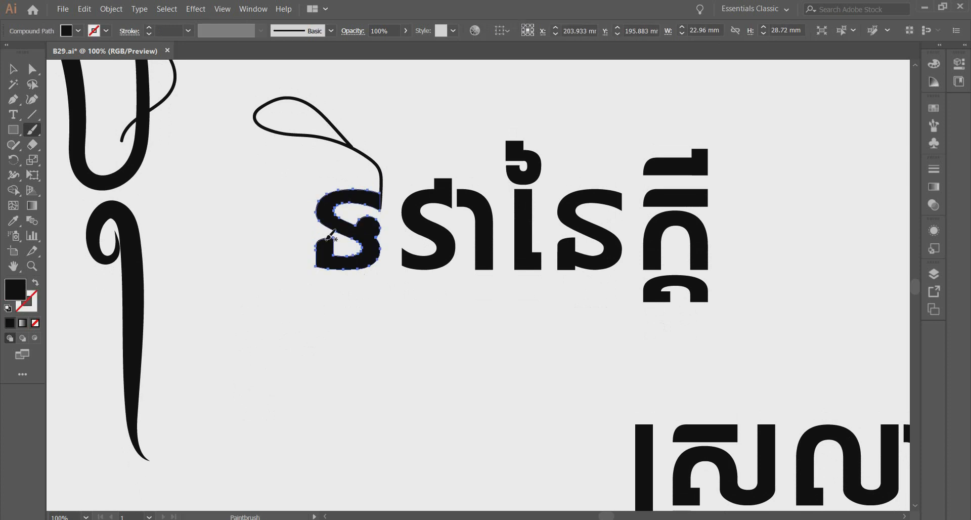
Paint a curled tail from the first letter's lower inner stroke, sweeping down to the left into a spiral.
{"action": "mouse_move", "coordinate": [340, 240]}
{"action": "left_mouse_down"}
{"action": "mouse_move", "coordinate": [346, 276]}
{"action": "mouse_move", "coordinate": [327, 294]}
{"action": "mouse_move", "coordinate": [276, 304]}
{"action": "mouse_move", "coordinate": [247, 329]}
{"action": "mouse_move", "coordinate": [254, 366]}
{"action": "mouse_move", "coordinate": [286, 370]}
{"action": "mouse_move", "coordinate": [290, 350]}
{"action": "mouse_move", "coordinate": [278, 348]}
{"action": "left_mouse_up"}
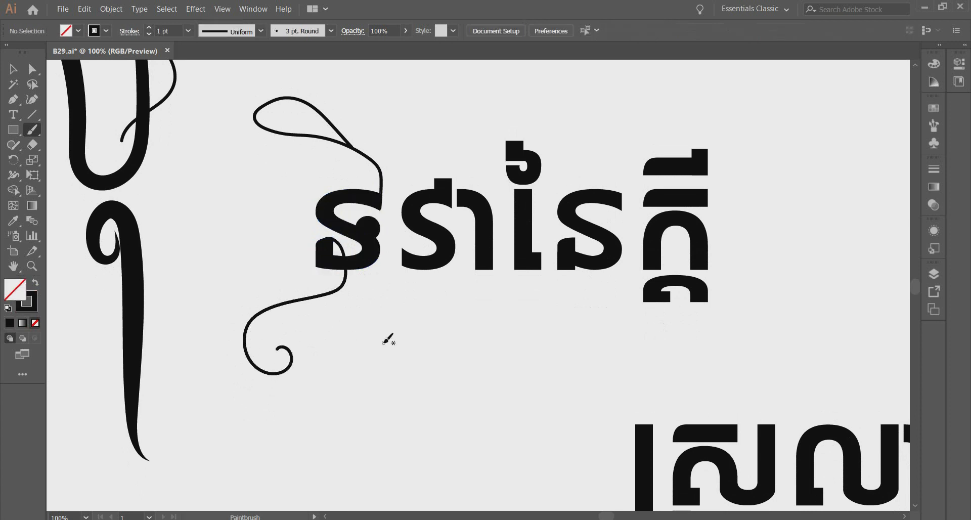
{"action": "scroll", "coordinate": [390, 337], "scroll_direction": "up", "scroll_amount": 3}
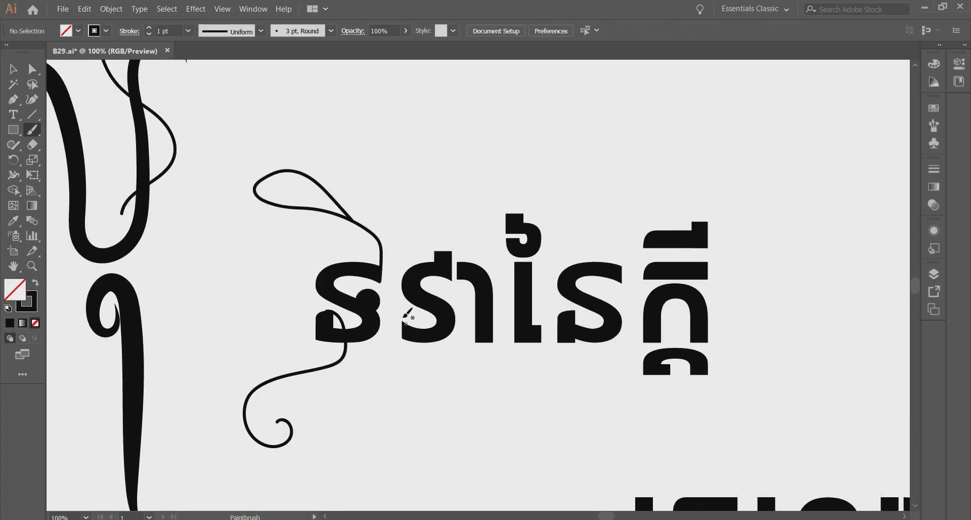
{"action": "key", "text": "shift+x"}
Try painting a tail from the last letter's subscript down to the left with the Paintbrush, and undo it.
{"action": "scroll", "coordinate": [707, 254], "scroll_direction": "down", "scroll_amount": 4}
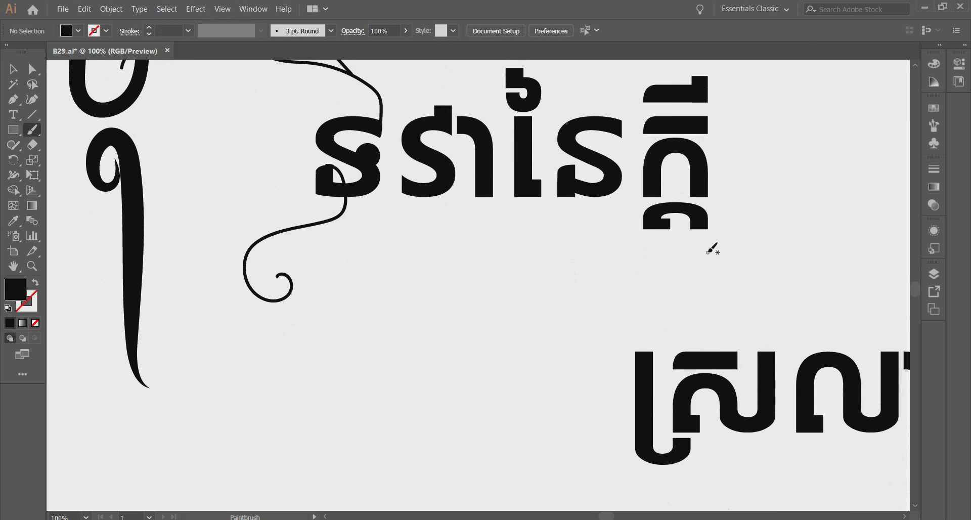
{"action": "scroll", "coordinate": [707, 254], "scroll_direction": "up", "scroll_amount": 1}
{"action": "scroll", "coordinate": [713, 146], "scroll_direction": "up", "scroll_amount": 2}
{"action": "scroll", "coordinate": [711, 295], "scroll_direction": "down", "scroll_amount": 2}
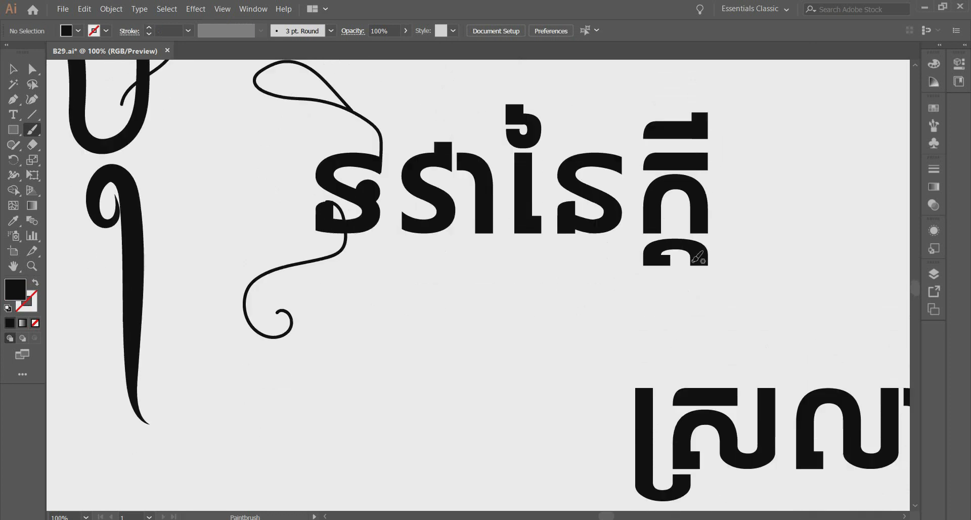
{"action": "mouse_move", "coordinate": [700, 251]}
{"action": "left_mouse_down"}
{"action": "mouse_move", "coordinate": [691, 298]}
{"action": "mouse_move", "coordinate": [570, 299]}
{"action": "mouse_move", "coordinate": [596, 315]}
{"action": "left_mouse_up"}
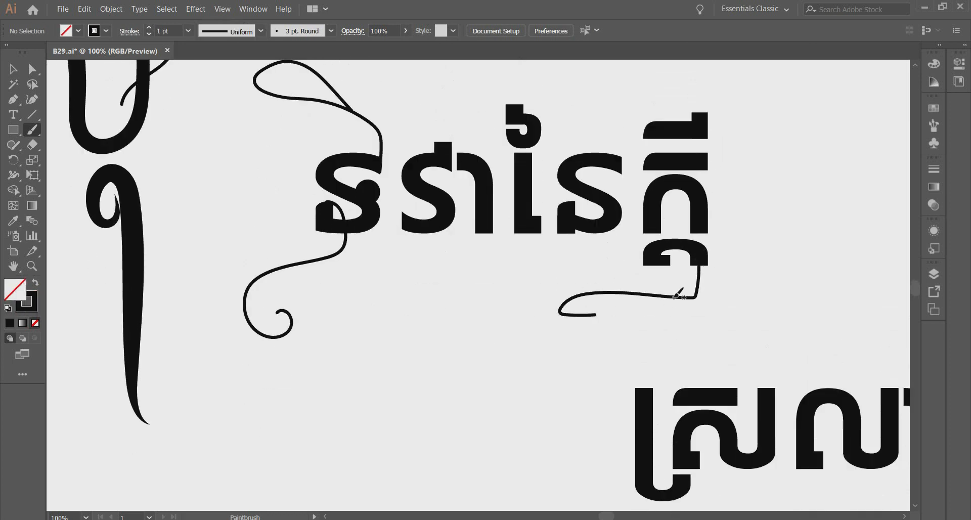
{"action": "key", "text": "ctrl+z"}
Paint a curled tail from the right end of the last letter's subscript, sweeping left into a small hook.
{"action": "mouse_move", "coordinate": [700, 278]}
{"action": "left_mouse_down"}
{"action": "mouse_move", "coordinate": [624, 286]}
{"action": "mouse_move", "coordinate": [585, 319]}
{"action": "mouse_move", "coordinate": [590, 310]}
{"action": "left_mouse_up"}
{"action": "scroll", "coordinate": [714, 302], "scroll_direction": "down", "scroll_amount": 2}
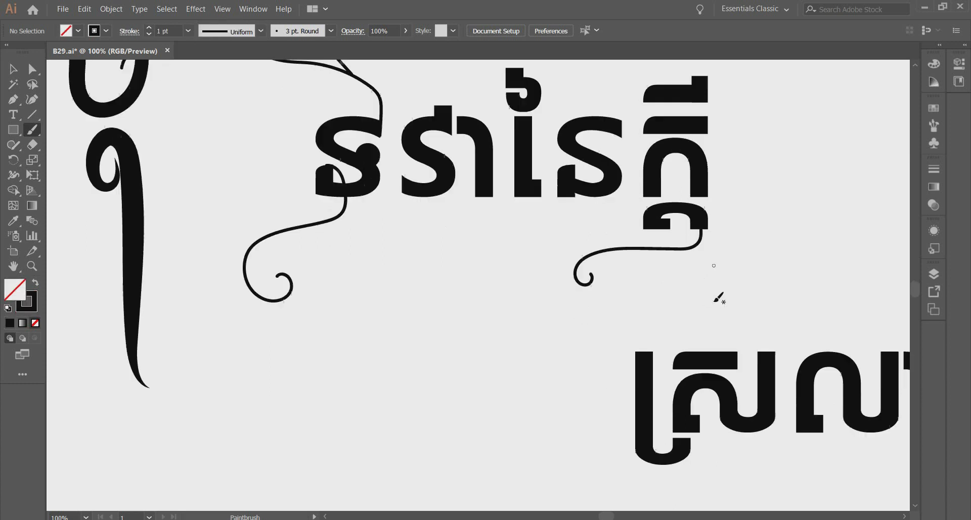
{"action": "scroll", "coordinate": [714, 302], "scroll_direction": "up", "scroll_amount": 2}
{"action": "scroll", "coordinate": [714, 302], "scroll_direction": "down", "scroll_amount": 2}
{"action": "scroll", "coordinate": [714, 301], "scroll_direction": "up", "scroll_amount": 1}
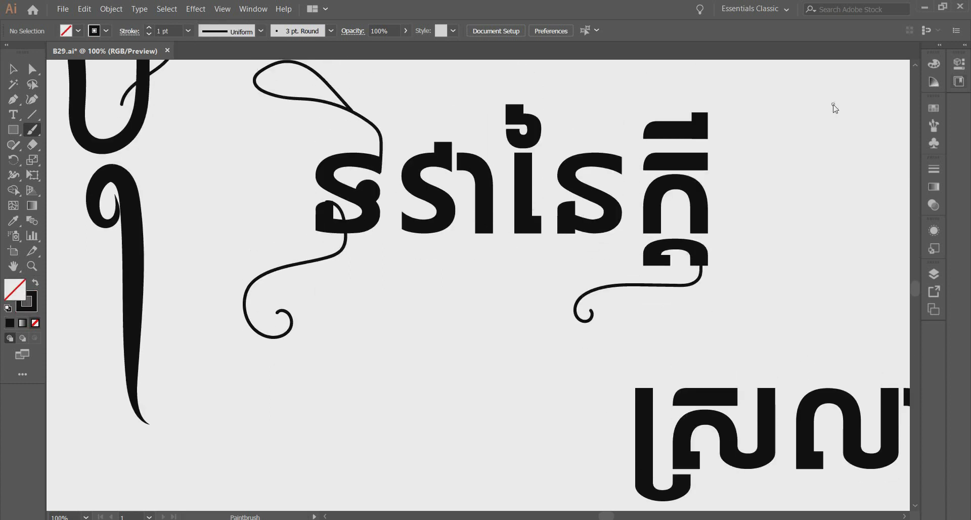
Try painting a vowel stroke over the flat vowel mark above the last letter, and undo it.
{"action": "scroll", "coordinate": [703, 161], "scroll_direction": "up", "scroll_amount": 5}
{"action": "mouse_move", "coordinate": [697, 173]}
{"action": "left_mouse_down"}
{"action": "mouse_move", "coordinate": [624, 154]}
{"action": "mouse_move", "coordinate": [605, 125]}
{"action": "mouse_move", "coordinate": [686, 154]}
{"action": "left_mouse_up"}
{"action": "key", "text": "ctrl+z"}
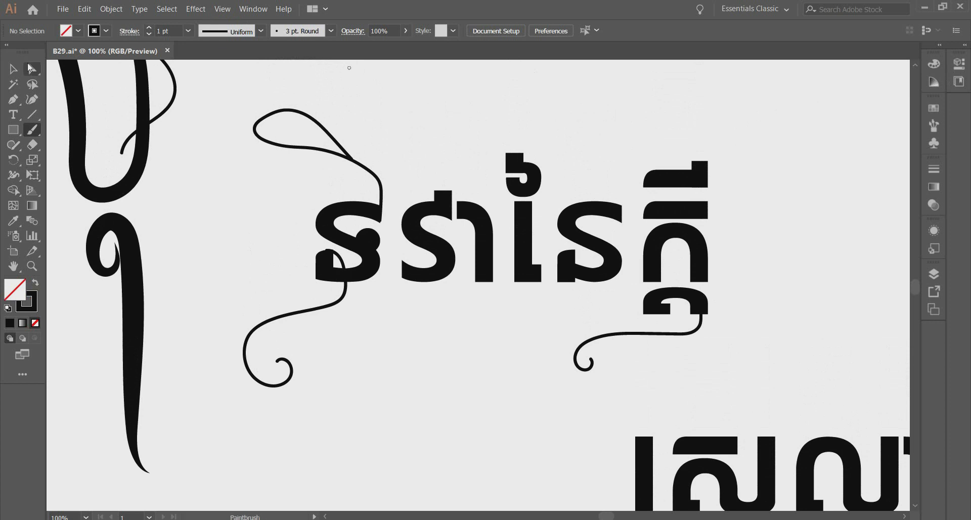
Delete the flat vowel mark above the last letter of the upper word.
{"action": "key", "text": "v"}
{"action": "left_click", "coordinate": [671, 180]}
{"action": "key", "text": "Delete"}
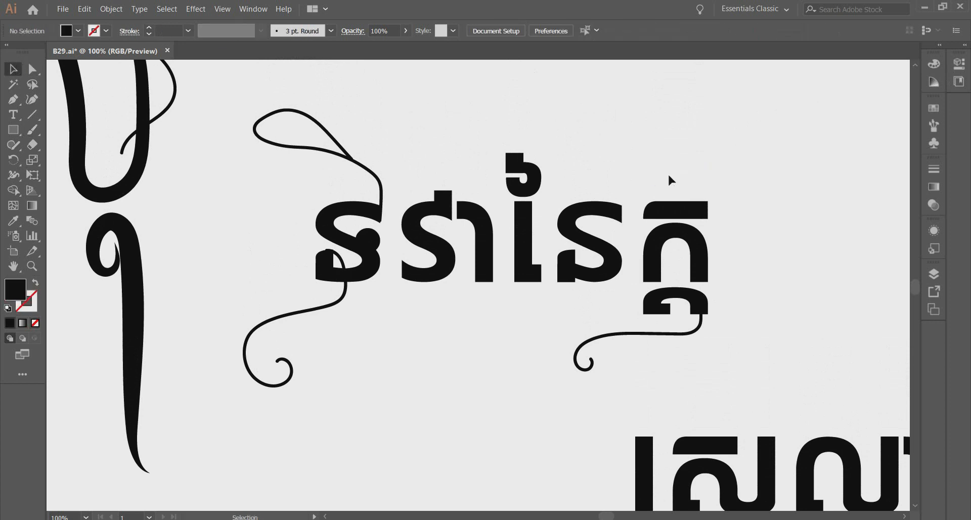
Try painting a replacement vowel stroke above the last letter from its upper right, and undo it.
{"action": "key", "text": "b"}
{"action": "mouse_move", "coordinate": [701, 192]}
{"action": "left_mouse_down"}
{"action": "mouse_move", "coordinate": [566, 140]}
{"action": "mouse_move", "coordinate": [581, 123]}
{"action": "mouse_move", "coordinate": [652, 151]}
{"action": "mouse_move", "coordinate": [688, 181]}
{"action": "mouse_move", "coordinate": [601, 172]}
{"action": "mouse_move", "coordinate": [613, 149]}
{"action": "mouse_move", "coordinate": [708, 152]}
{"action": "left_mouse_up"}
{"action": "key", "text": "ctrl+z"}
{"action": "key", "text": "ctrl+z"}
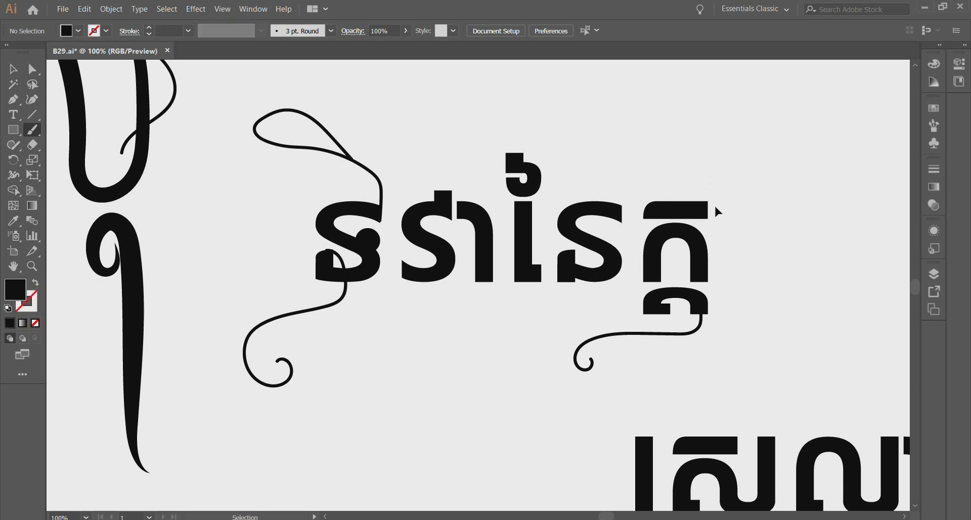
Paint a looped vowel flourish above the last letter, curving over to the right and ending in an upward hook.
{"action": "mouse_move", "coordinate": [664, 184]}
{"action": "left_mouse_down"}
{"action": "mouse_move", "coordinate": [618, 158]}
{"action": "mouse_move", "coordinate": [613, 134]}
{"action": "mouse_move", "coordinate": [655, 145]}
{"action": "mouse_move", "coordinate": [686, 188]}
{"action": "mouse_move", "coordinate": [711, 165]}
{"action": "left_mouse_up"}
{"action": "scroll", "coordinate": [769, 152], "scroll_direction": "down", "scroll_amount": 1}
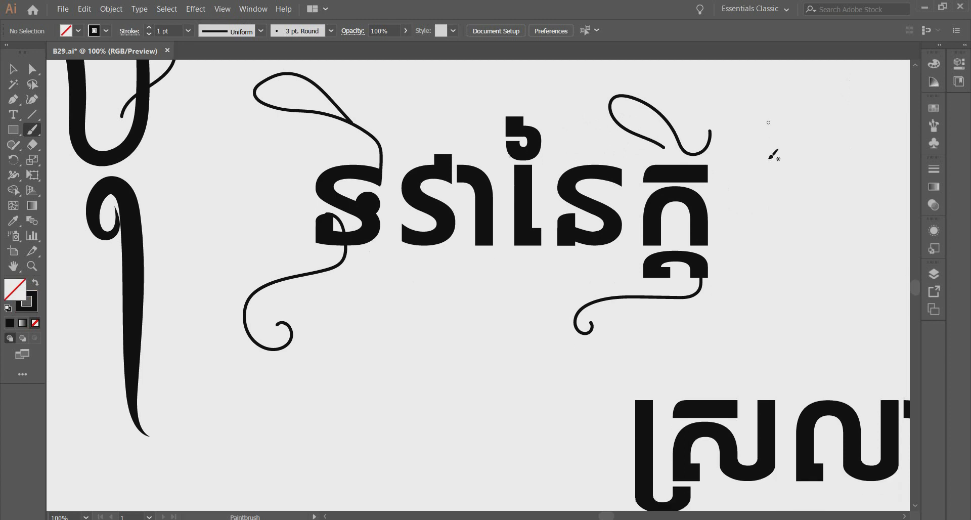
{"action": "scroll", "coordinate": [657, 172], "scroll_direction": "down", "scroll_amount": 1}
{"action": "scroll", "coordinate": [567, 162], "scroll_direction": "up", "scroll_amount": 1}
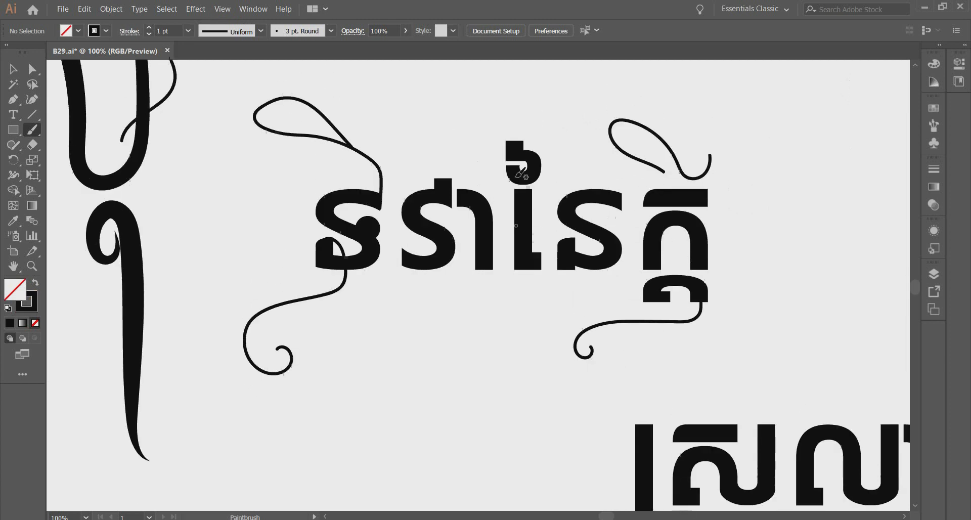
Give the looped flourish above the first letter the Basic brush, the width profile tapered at both ends and an 18 pt stroke.
{"action": "left_click", "coordinate": [14, 84]}
{"action": "left_click", "coordinate": [11, 71]}
{"action": "scroll", "coordinate": [203, 127], "scroll_direction": "down", "scroll_amount": 1}
{"action": "scroll", "coordinate": [299, 156], "scroll_direction": "up", "scroll_amount": 1}
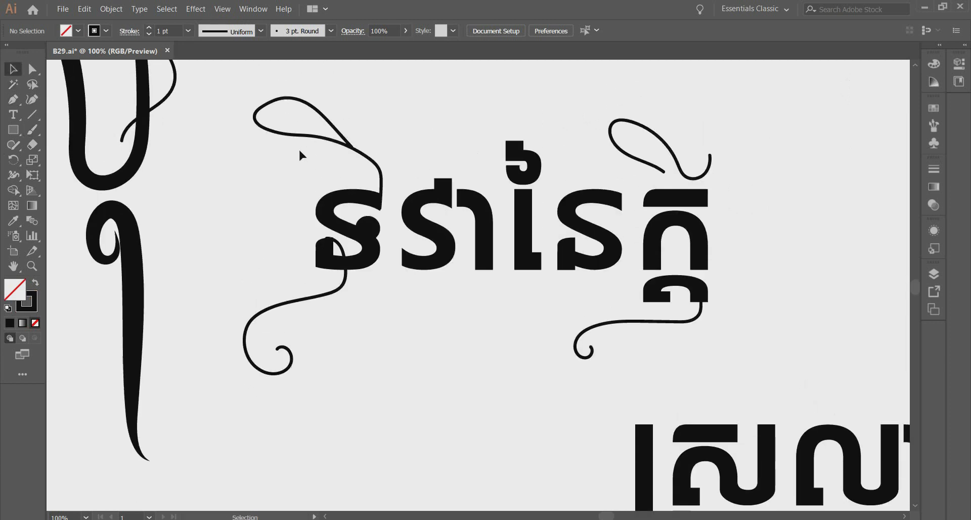
{"action": "left_click", "coordinate": [336, 142]}
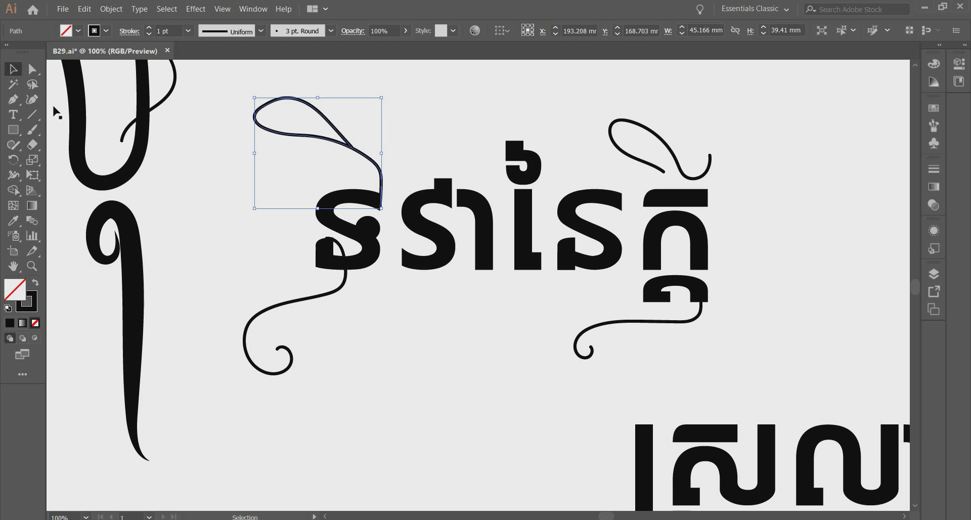
{"action": "left_click", "coordinate": [331, 31]}
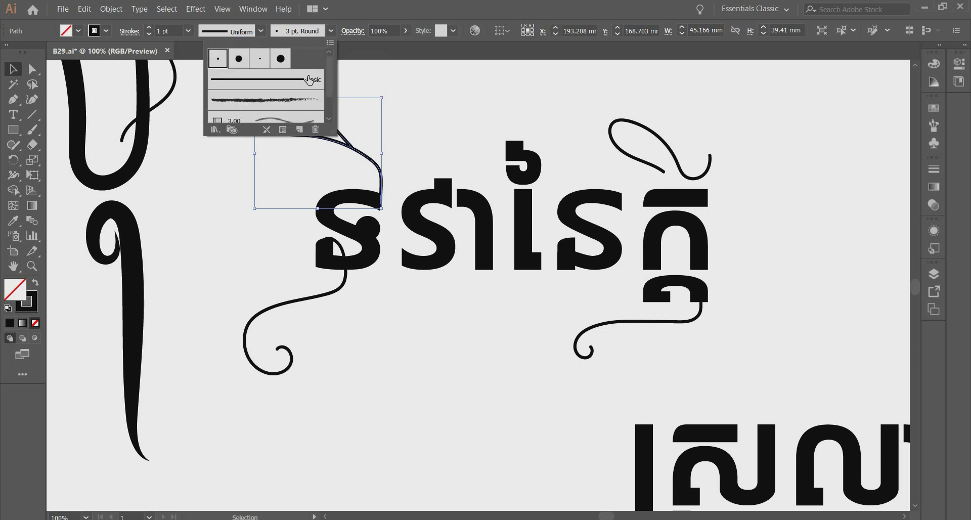
{"action": "left_click", "coordinate": [308, 80]}
{"action": "left_click", "coordinate": [261, 31]}
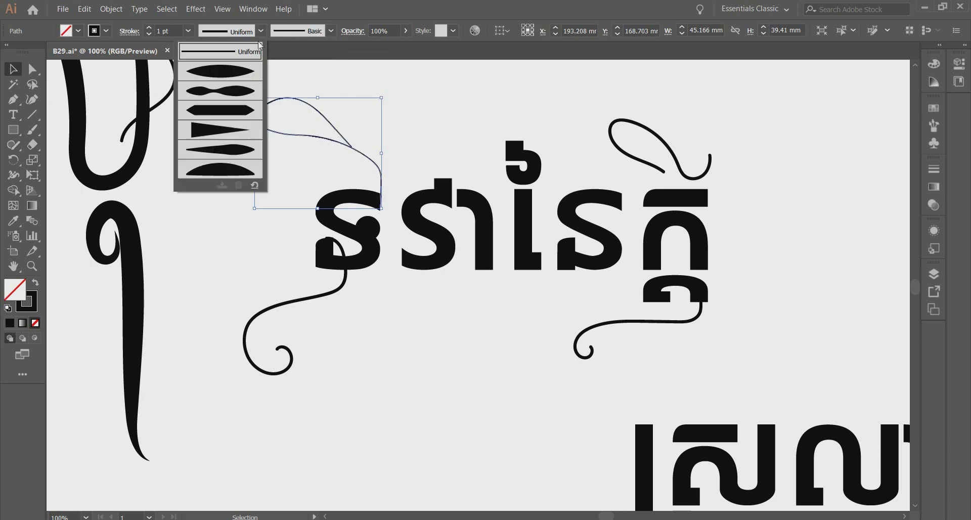
{"action": "left_click", "coordinate": [230, 71]}
{"action": "left_click", "coordinate": [186, 32]}
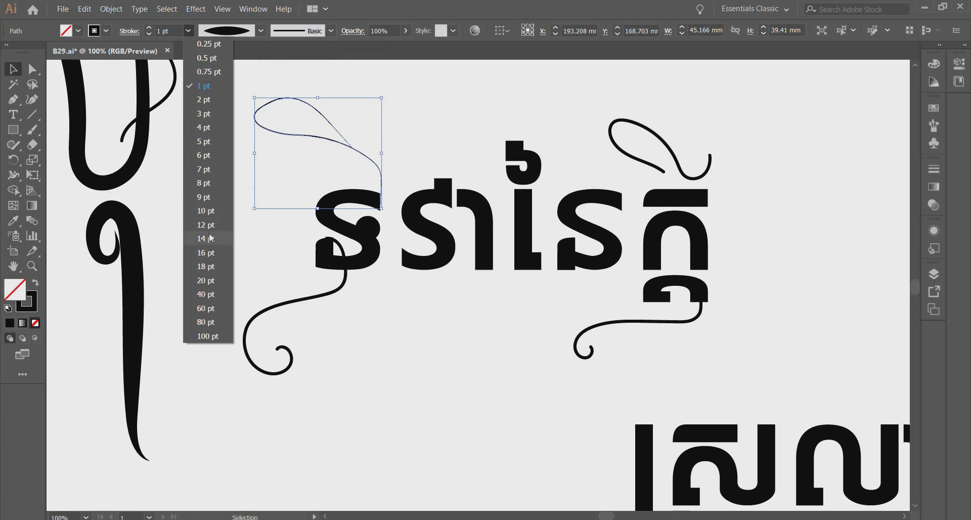
{"action": "left_click", "coordinate": [207, 267]}
{"action": "scroll", "coordinate": [432, 150], "scroll_direction": "up", "scroll_amount": 2}
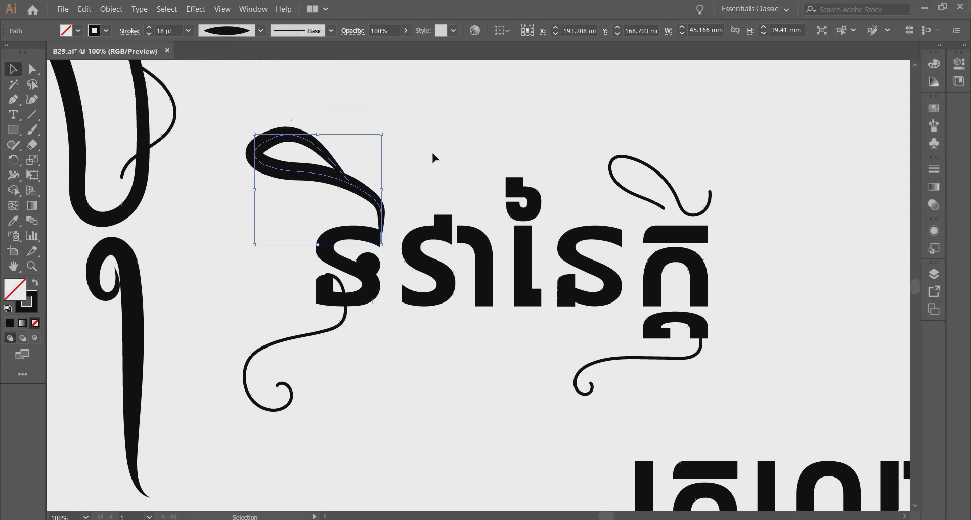
Set the stroke weight of the looped flourish above the first letter to 16 pt.
{"action": "left_click", "coordinate": [432, 150]}
{"action": "left_click_drag", "start_coordinate": [238, 128], "coordinate": [365, 190]}
{"action": "left_click", "coordinate": [187, 31]}
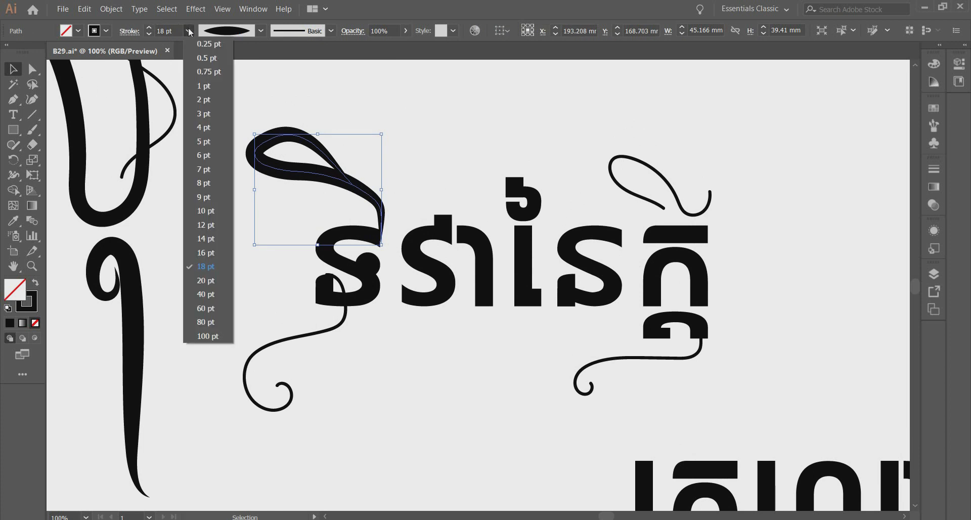
{"action": "left_click", "coordinate": [215, 247]}
{"action": "left_click", "coordinate": [210, 217]}
{"action": "scroll", "coordinate": [212, 223], "scroll_direction": "up", "scroll_amount": 2}
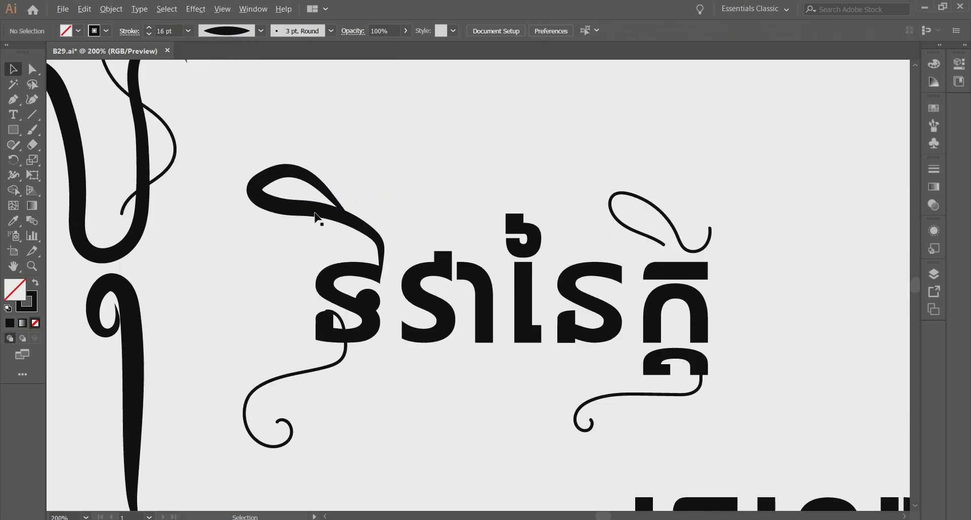
Smooth the first letter's looped flourish along its lower curve, its descending end and its loop with the Smooth tool.
{"action": "scroll", "coordinate": [314, 214], "scroll_direction": "up", "scroll_amount": 1}
{"action": "left_click", "coordinate": [354, 205]}
{"action": "left_click_drag", "start_coordinate": [386, 290], "coordinate": [535, 281]}
{"action": "scroll", "coordinate": [535, 280], "scroll_direction": "up", "scroll_amount": 2}
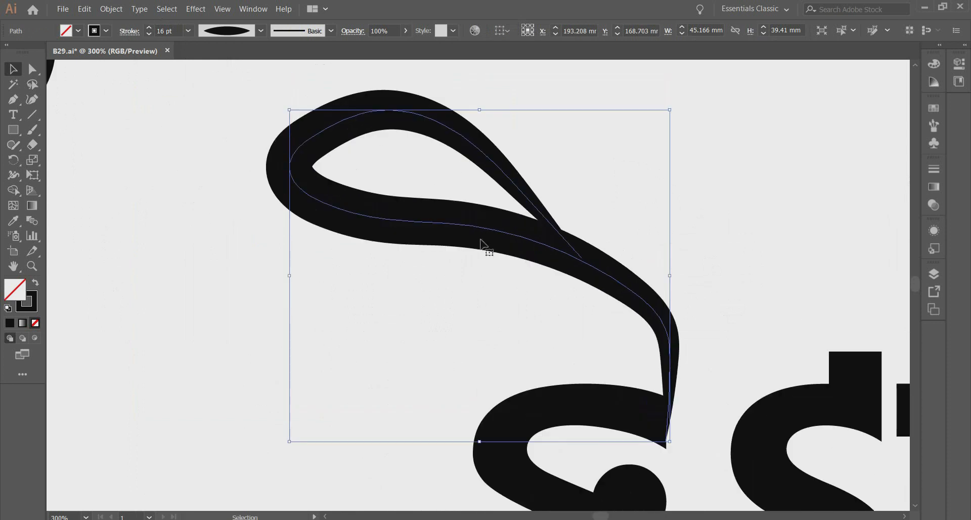
{"action": "left_click", "coordinate": [14, 146]}
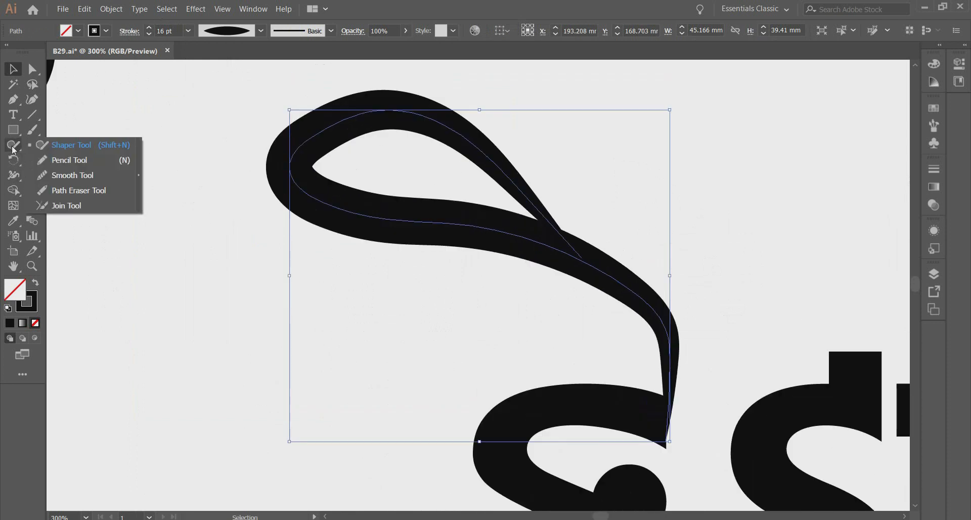
{"action": "left_click", "coordinate": [65, 160]}
{"action": "left_click", "coordinate": [10, 146]}
{"action": "left_click", "coordinate": [49, 175]}
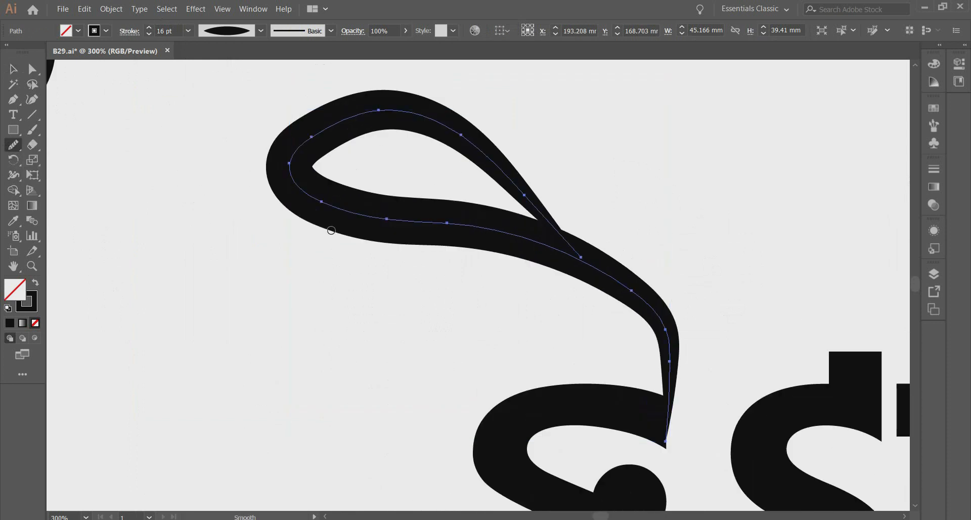
{"action": "left_click_drag", "start_coordinate": [392, 220], "coordinate": [629, 282]}
{"action": "mouse_move", "coordinate": [434, 225]}
{"action": "left_mouse_down"}
{"action": "mouse_move", "coordinate": [582, 268]}
{"action": "mouse_move", "coordinate": [665, 340]}
{"action": "mouse_move", "coordinate": [676, 430]}
{"action": "left_mouse_up"}
{"action": "mouse_move", "coordinate": [669, 397]}
{"action": "left_mouse_down"}
{"action": "mouse_move", "coordinate": [668, 349]}
{"action": "mouse_move", "coordinate": [573, 256]}
{"action": "left_mouse_up"}
{"action": "mouse_move", "coordinate": [303, 168]}
{"action": "left_mouse_down"}
{"action": "mouse_move", "coordinate": [401, 122]}
{"action": "mouse_move", "coordinate": [526, 212]}
{"action": "left_mouse_up"}
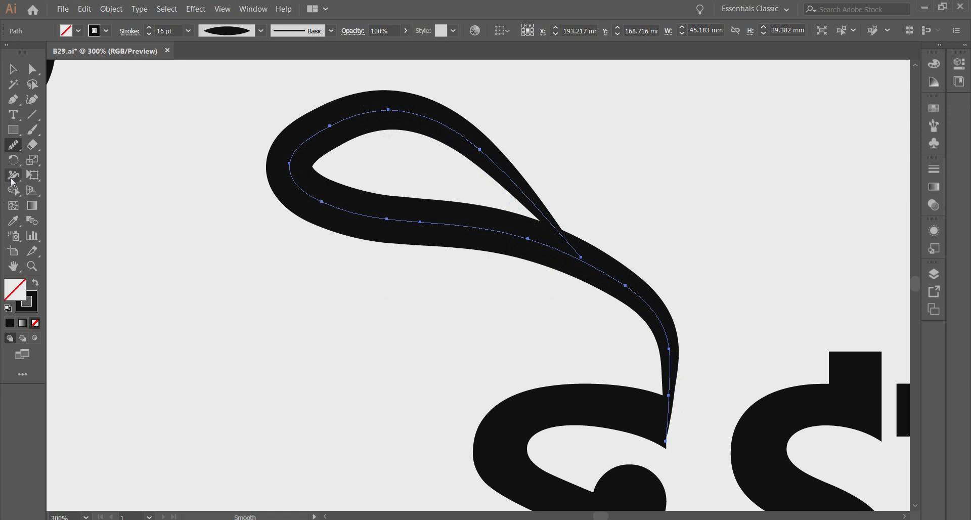
Move the anchor point on the loop's upper left slightly up and left to round the curve.
{"action": "left_click", "coordinate": [11, 105]}
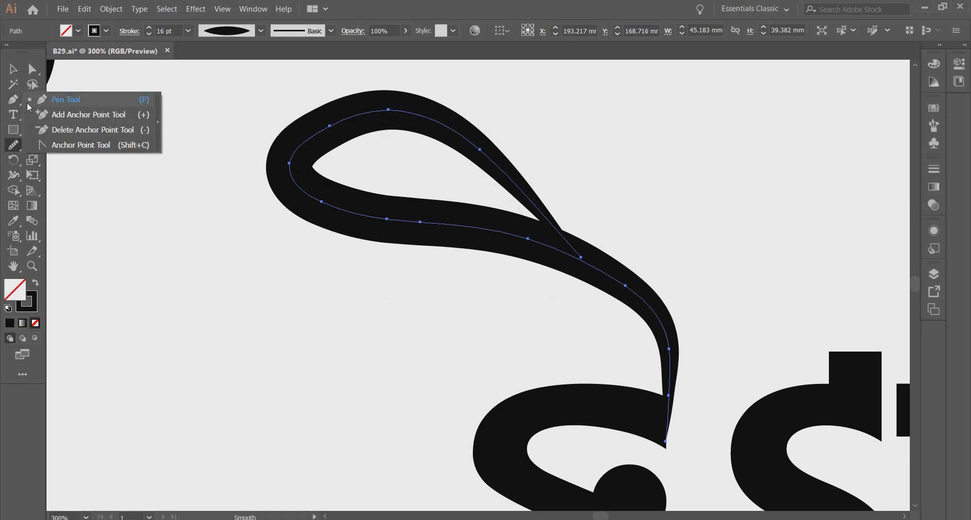
{"action": "left_click", "coordinate": [32, 68]}
{"action": "left_click", "coordinate": [328, 124]}
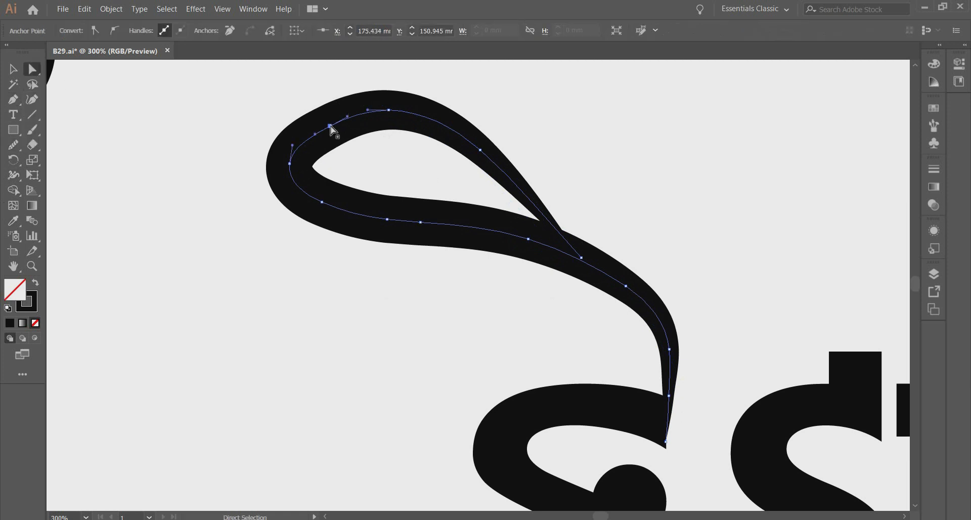
{"action": "left_click", "coordinate": [326, 125]}
{"action": "left_click", "coordinate": [442, 195]}
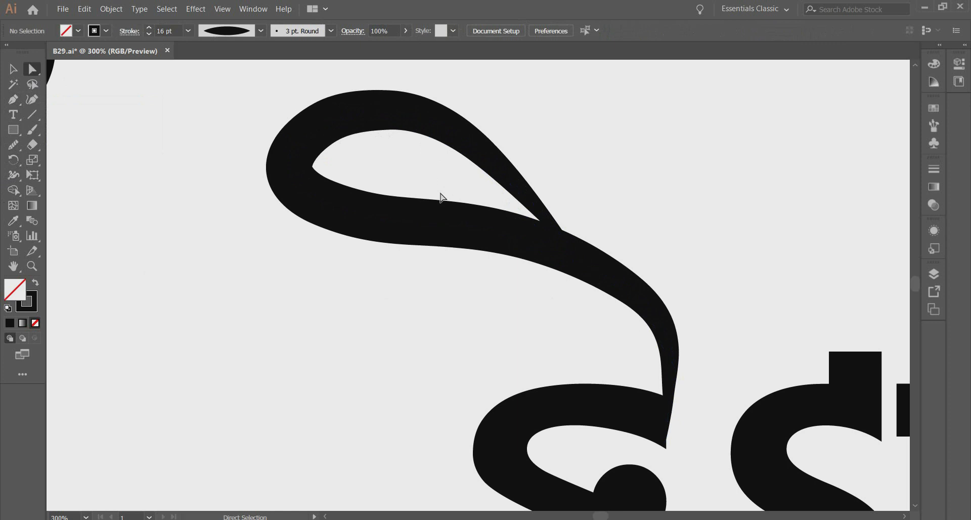
Lower the anchor point midway along the flourish's lower curve and adjust the curve at the neighbouring point to its left.
{"action": "left_click", "coordinate": [540, 247]}
{"action": "left_click_drag", "start_coordinate": [528, 239], "coordinate": [526, 245]}
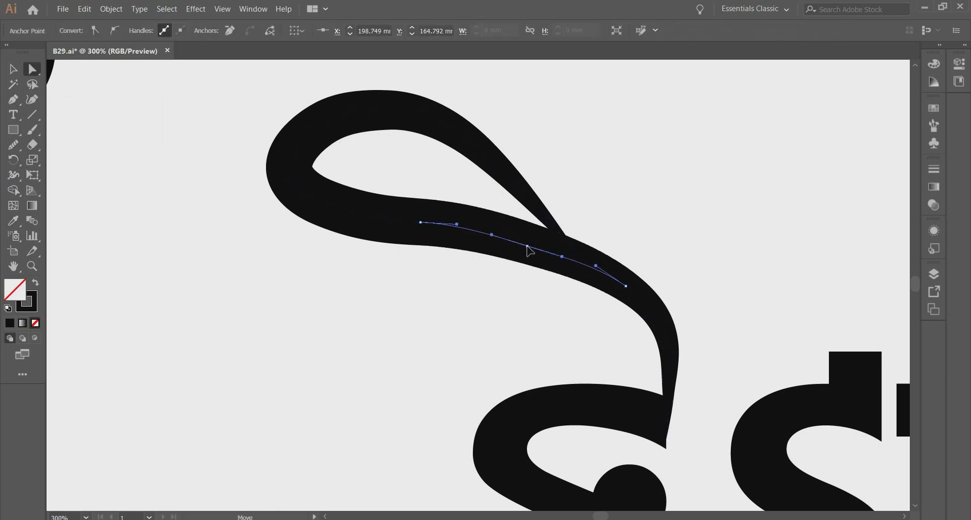
{"action": "left_click", "coordinate": [461, 226]}
{"action": "left_click", "coordinate": [420, 223]}
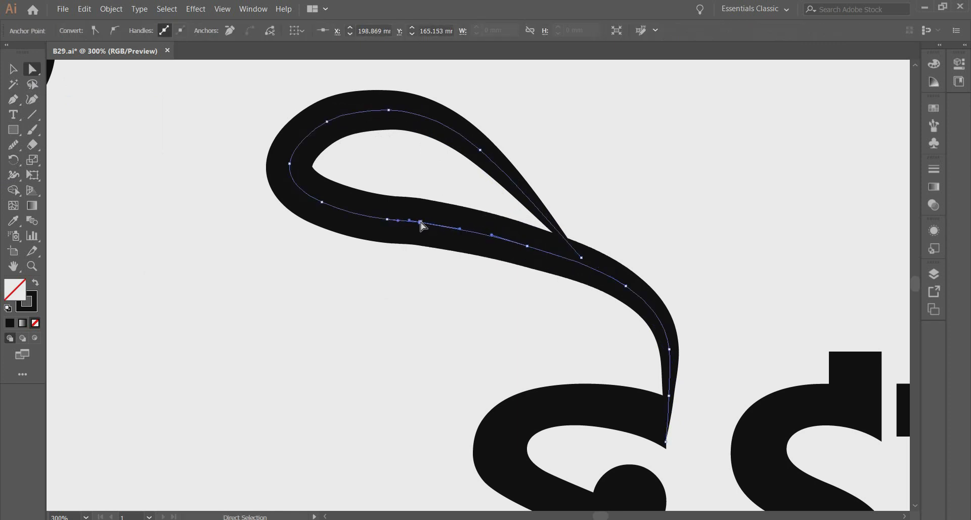
{"action": "left_click", "coordinate": [420, 223]}
{"action": "left_click", "coordinate": [493, 205]}
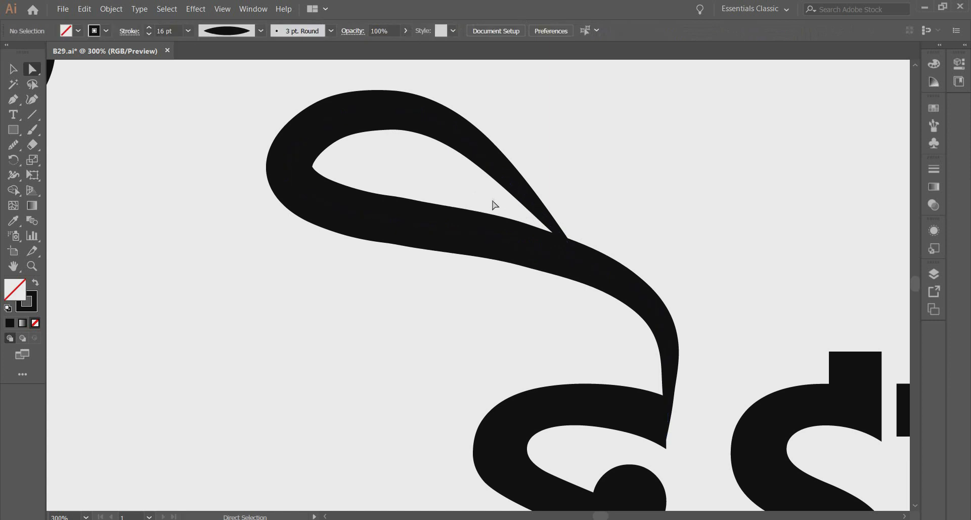
Shift the whole looped flourish slightly up and left over the first letter.
{"action": "scroll", "coordinate": [493, 205], "scroll_direction": "down", "scroll_amount": 1}
{"action": "left_click", "coordinate": [501, 215]}
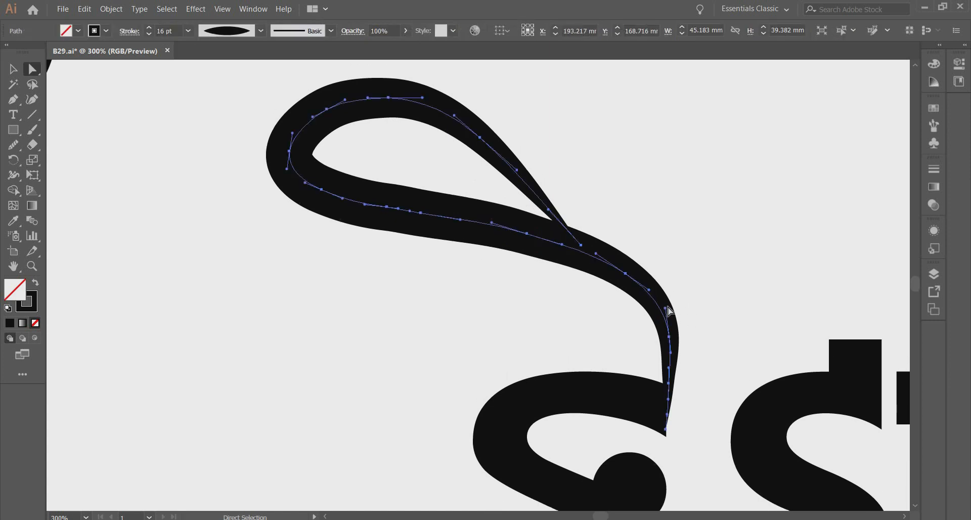
{"action": "left_click_drag", "start_coordinate": [666, 310], "coordinate": [662, 308]}
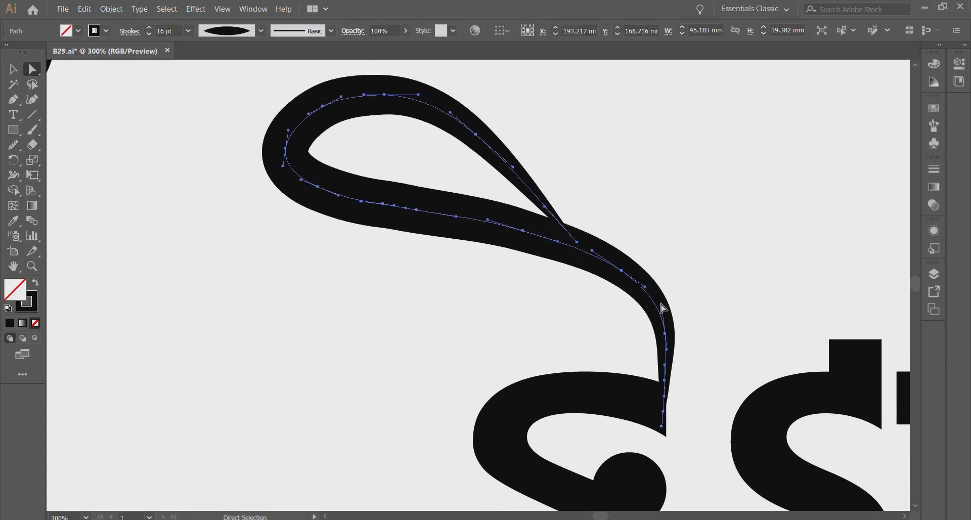
Delete the anchor point at the flourish's lower tip so the stroke ends at the first letter's upper edge.
{"action": "left_click_drag", "start_coordinate": [13, 99], "coordinate": [55, 132]}
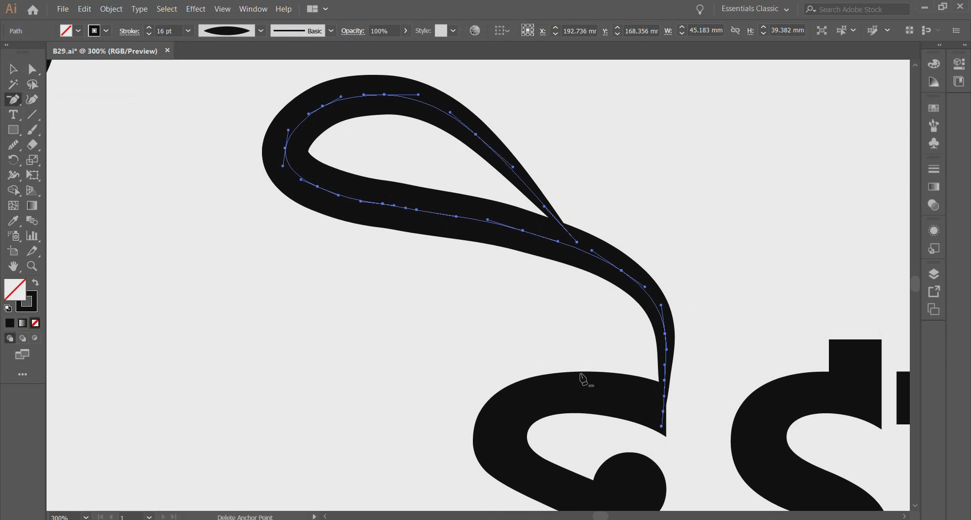
{"action": "left_click", "coordinate": [665, 414]}
{"action": "left_click", "coordinate": [566, 287]}
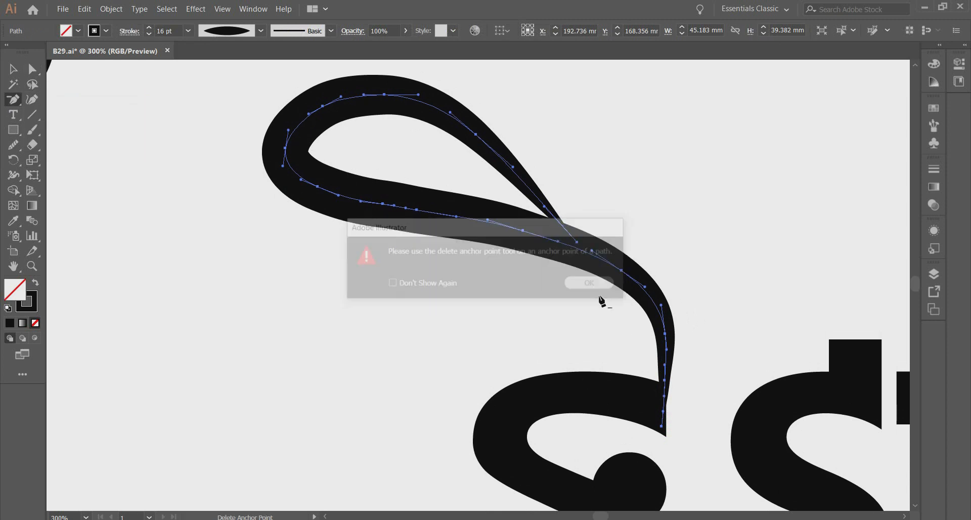
{"action": "left_click", "coordinate": [662, 428]}
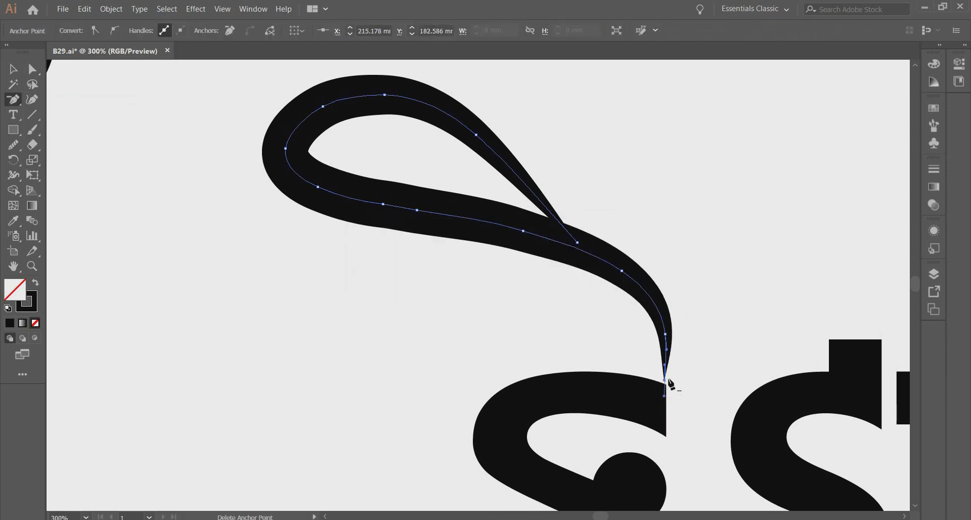
Move the looped flourish slightly down so its tapered lower tip overlaps the first letter's upper stroke.
{"action": "left_click", "coordinate": [12, 69]}
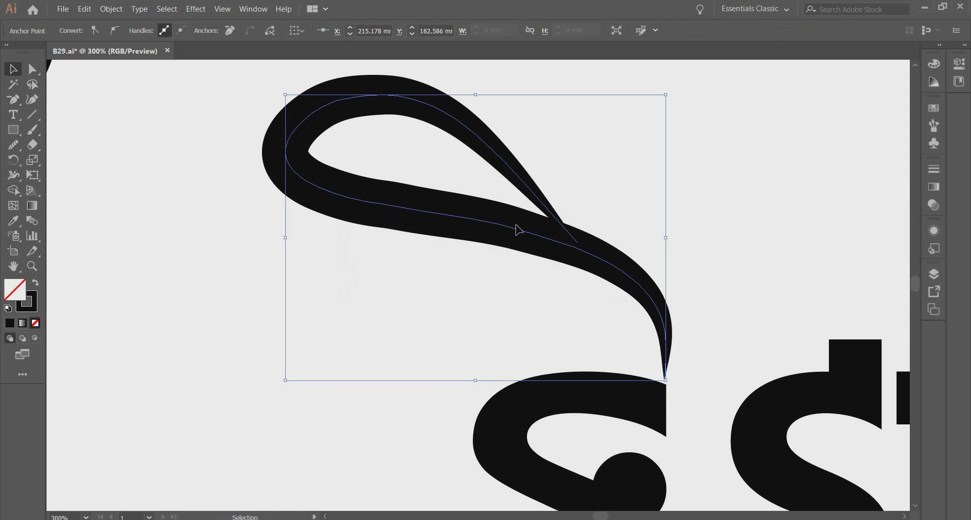
{"action": "left_click_drag", "start_coordinate": [519, 230], "coordinate": [515, 252]}
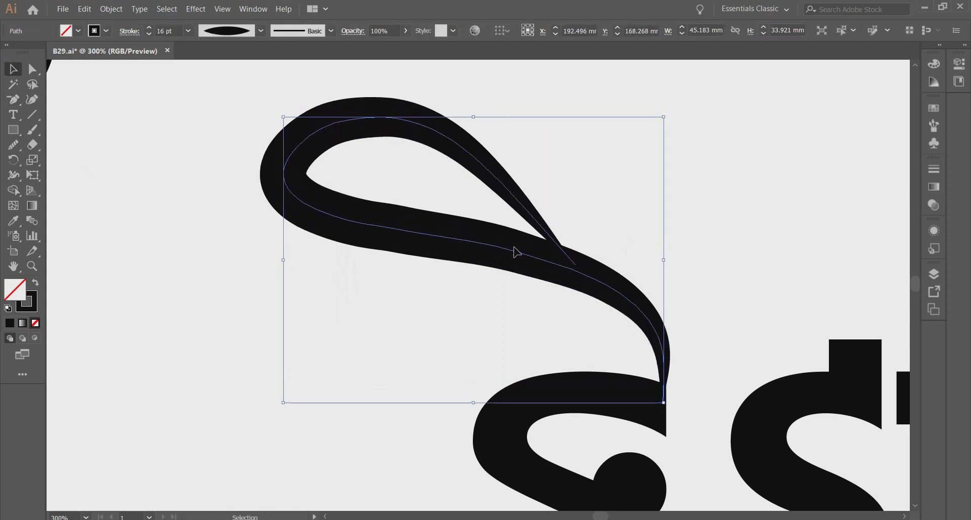
{"action": "left_click", "coordinate": [722, 218]}
Apply the Basic brush and the elliptical width profile tapered at both ends to the curled flourish below the first letter.
{"action": "scroll", "coordinate": [722, 218], "scroll_direction": "down", "scroll_amount": 1}
{"action": "scroll", "coordinate": [531, 271], "scroll_direction": "down", "scroll_amount": 3, "text": "alt"}
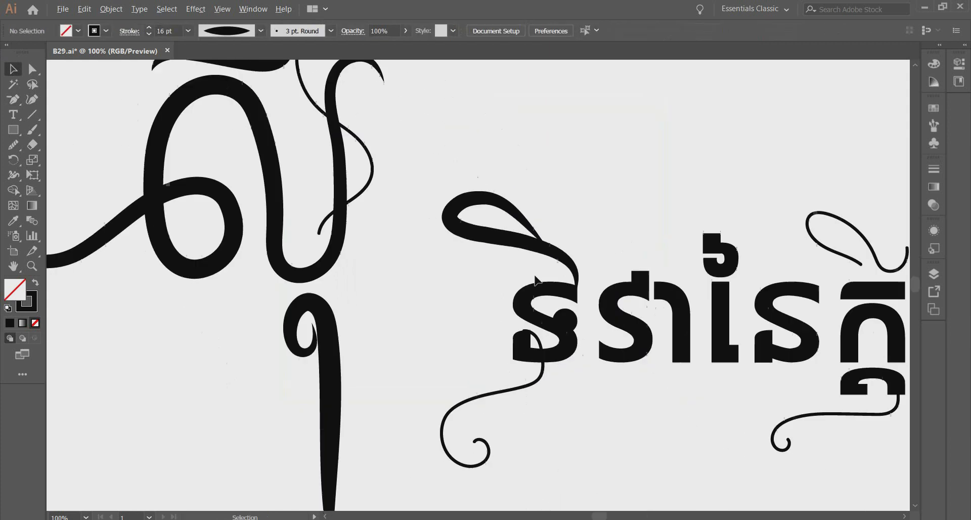
{"action": "scroll", "coordinate": [547, 323], "scroll_direction": "up", "scroll_amount": 1}
{"action": "scroll", "coordinate": [549, 324], "scroll_direction": "down", "scroll_amount": 3}
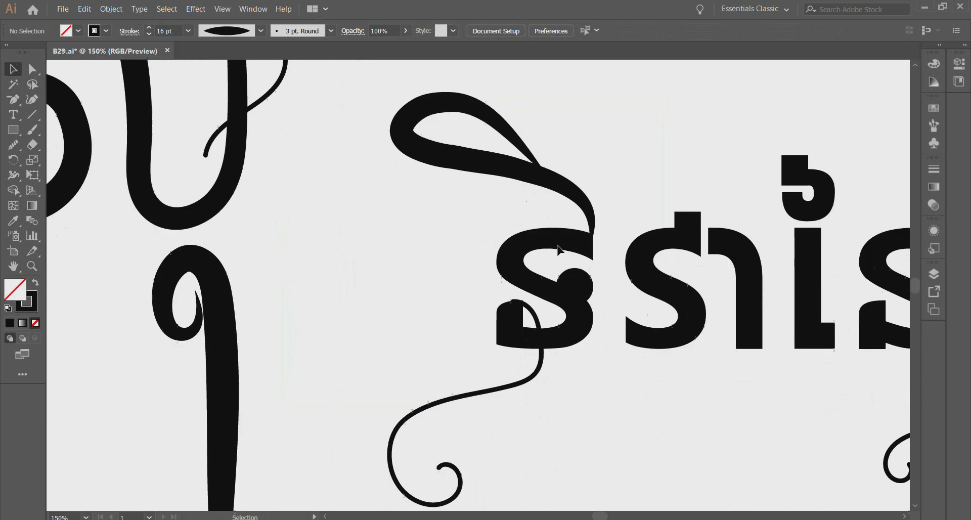
{"action": "left_click", "coordinate": [527, 321]}
{"action": "scroll", "coordinate": [525, 316], "scroll_direction": "up", "scroll_amount": 1}
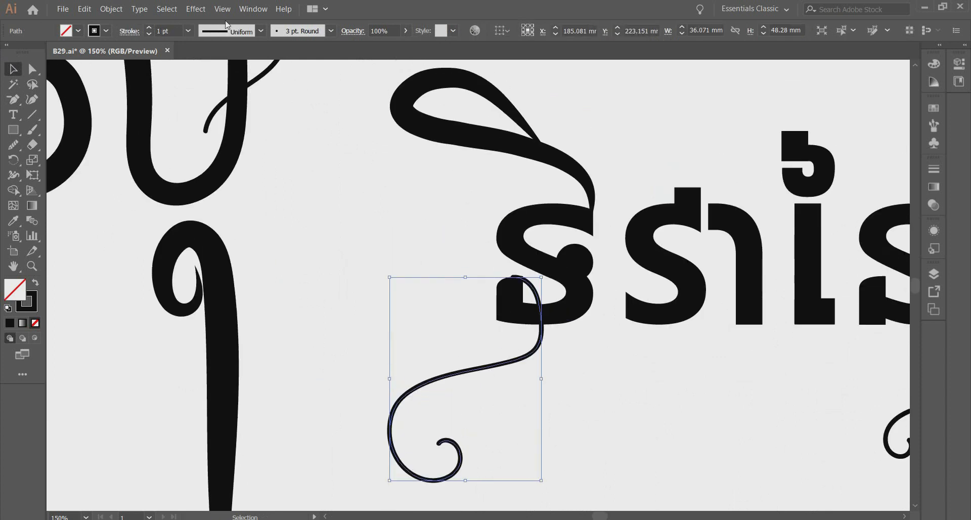
{"action": "left_click", "coordinate": [330, 31]}
{"action": "left_click", "coordinate": [281, 75]}
{"action": "left_click", "coordinate": [260, 31]}
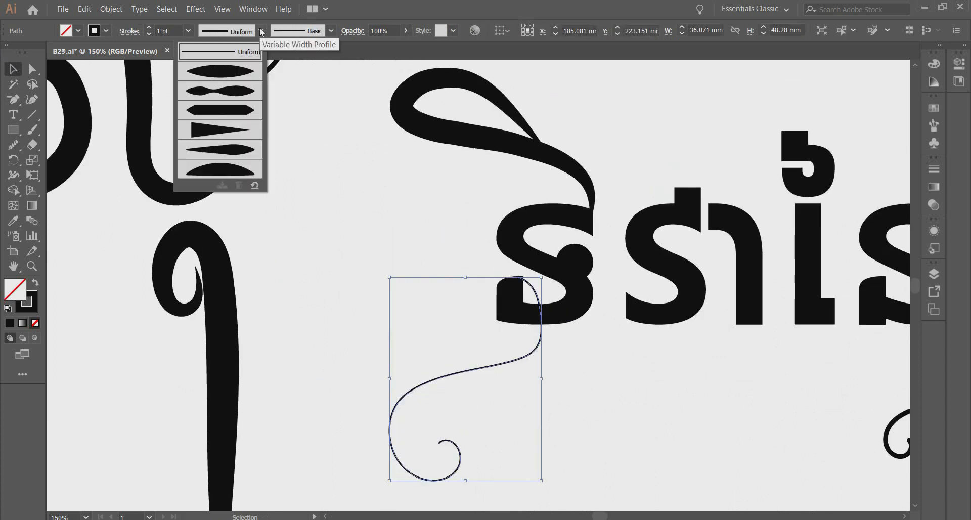
{"action": "left_click", "coordinate": [228, 74]}
Set the stroke weight of the flourish below the first letter to 16 pt.
{"action": "left_click", "coordinate": [187, 31]}
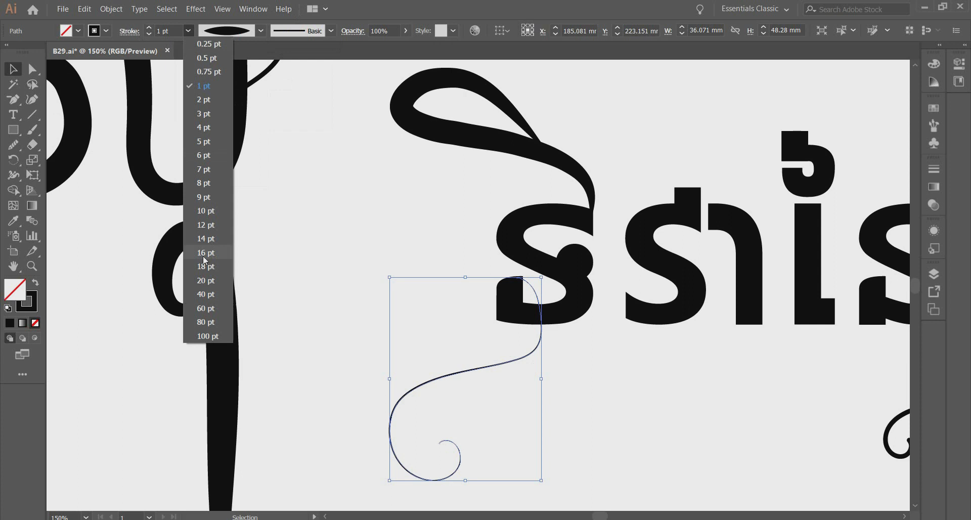
{"action": "left_click", "coordinate": [217, 265]}
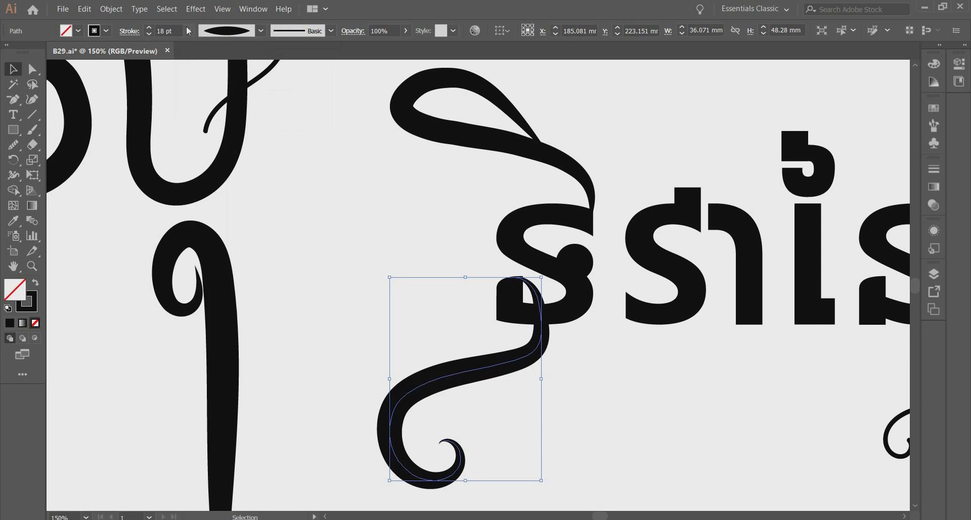
{"action": "left_click", "coordinate": [188, 31]}
{"action": "left_click", "coordinate": [218, 253]}
{"action": "left_click", "coordinate": [349, 249]}
Shift the lower flourish slightly so its upper tip meets the top corner of the first letter's lower-left block.
{"action": "scroll", "coordinate": [349, 249], "scroll_direction": "down", "scroll_amount": 1}
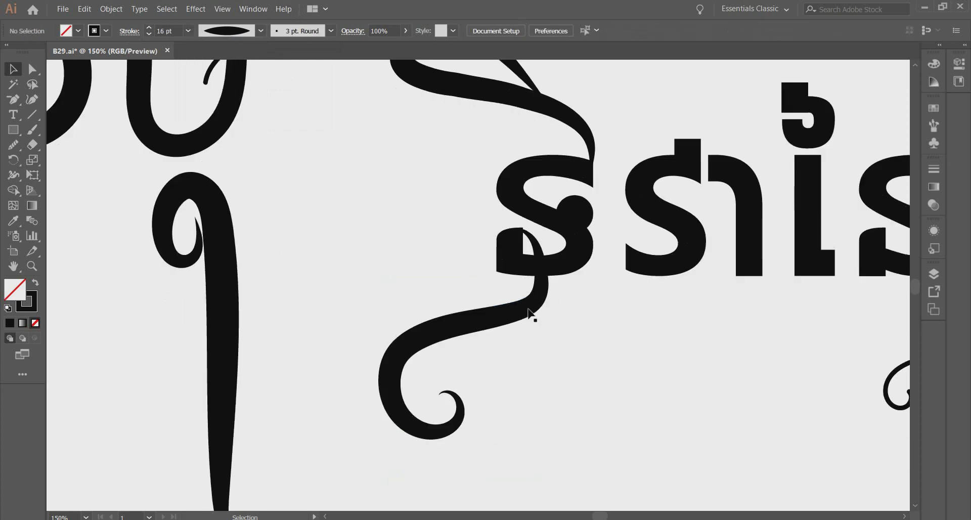
{"action": "scroll", "coordinate": [545, 271], "scroll_direction": "up", "scroll_amount": 3}
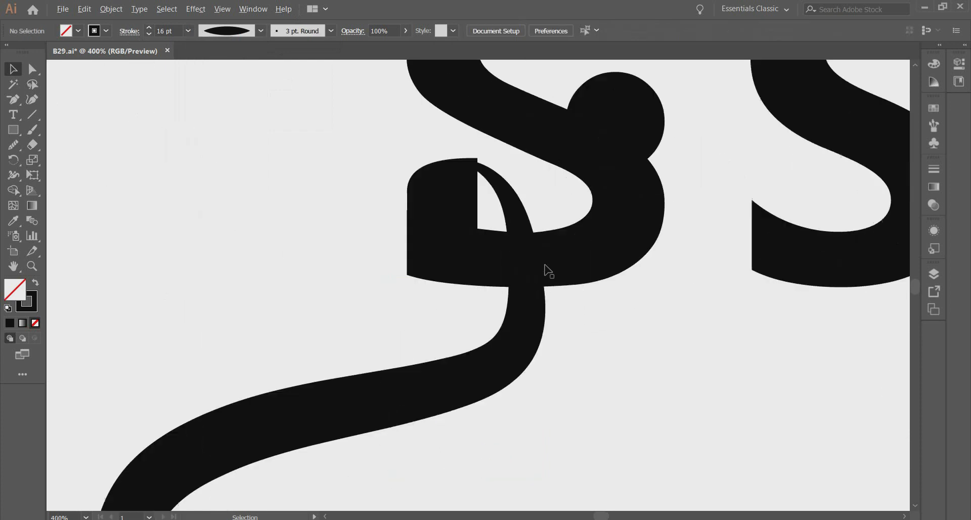
{"action": "left_click", "coordinate": [519, 209]}
{"action": "left_click_drag", "start_coordinate": [520, 208], "coordinate": [526, 217]}
{"action": "left_click", "coordinate": [337, 205]}
Nudge the upper-right corner anchor of the first letter's lower-left block slightly up and left toward the flourish's edge.
{"action": "scroll", "coordinate": [431, 238], "scroll_direction": "up", "scroll_amount": 1}
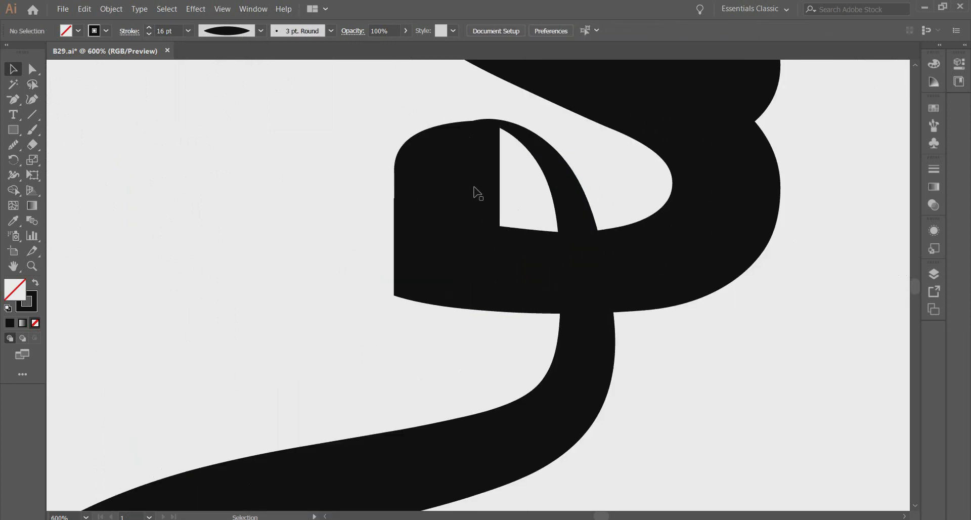
{"action": "left_click", "coordinate": [475, 192]}
{"action": "scroll", "coordinate": [475, 191], "scroll_direction": "up", "scroll_amount": 3}
{"action": "left_click", "coordinate": [31, 69]}
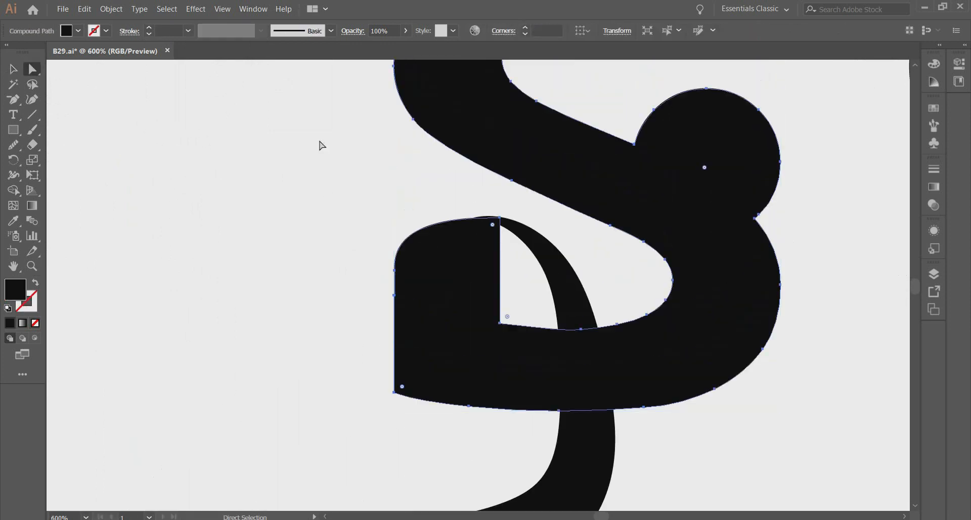
{"action": "left_click", "coordinate": [499, 218]}
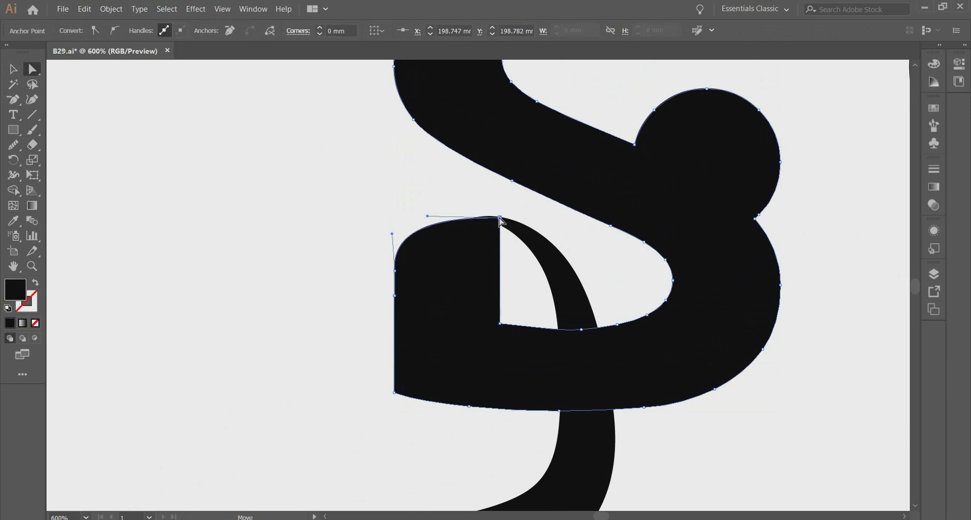
{"action": "left_click_drag", "start_coordinate": [499, 218], "coordinate": [498, 217]}
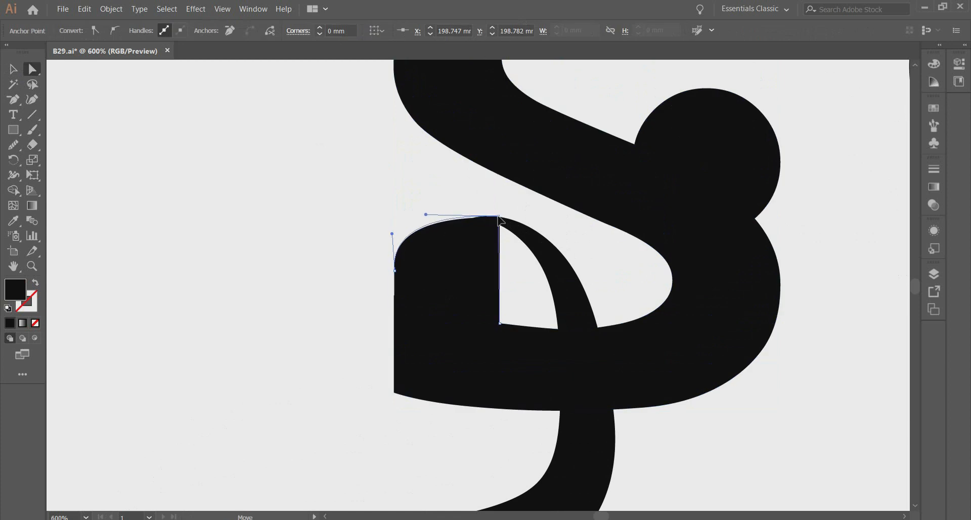
{"action": "left_click", "coordinate": [453, 203]}
Fine-tune the same corner of the first letter so its top edge flows smoothly into the flourish.
{"action": "left_click", "coordinate": [496, 233]}
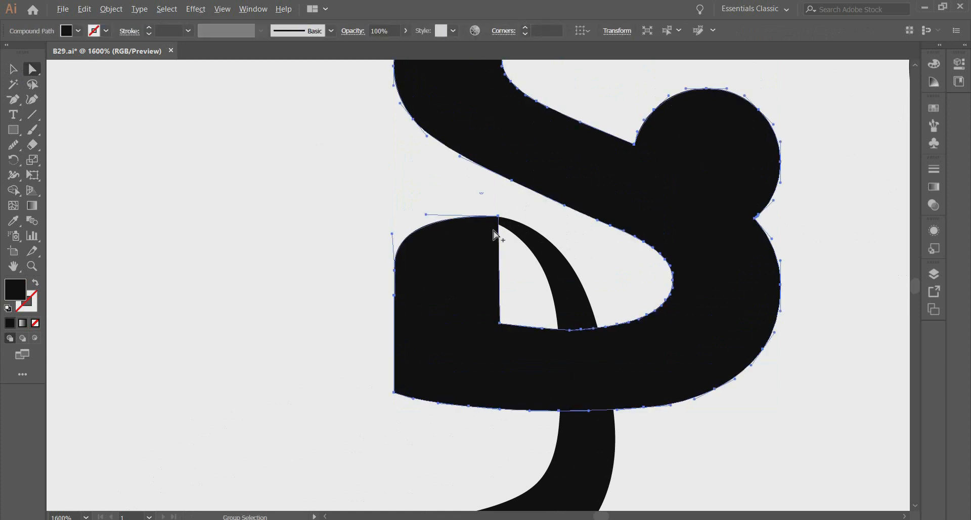
{"action": "scroll", "coordinate": [495, 229], "scroll_direction": "up", "scroll_amount": 3}
{"action": "mouse_move", "coordinate": [485, 202]}
{"action": "left_mouse_down"}
{"action": "mouse_move", "coordinate": [470, 210]}
{"action": "mouse_move", "coordinate": [503, 198]}
{"action": "mouse_move", "coordinate": [500, 210]}
{"action": "mouse_move", "coordinate": [527, 190]}
{"action": "left_mouse_up"}
{"action": "left_click", "coordinate": [477, 172]}
{"action": "left_click", "coordinate": [499, 207]}
{"action": "left_click", "coordinate": [601, 177]}
Examine the joined flourishes on the first letter and the remaining letters of the word.
{"action": "scroll", "coordinate": [697, 256], "scroll_direction": "down", "scroll_amount": 2}
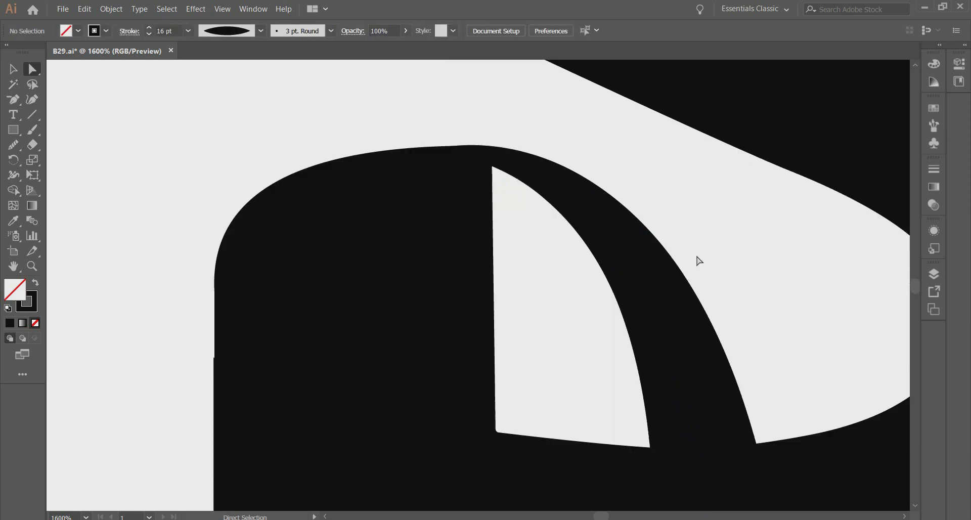
{"action": "scroll", "coordinate": [698, 260], "scroll_direction": "down", "scroll_amount": 7}
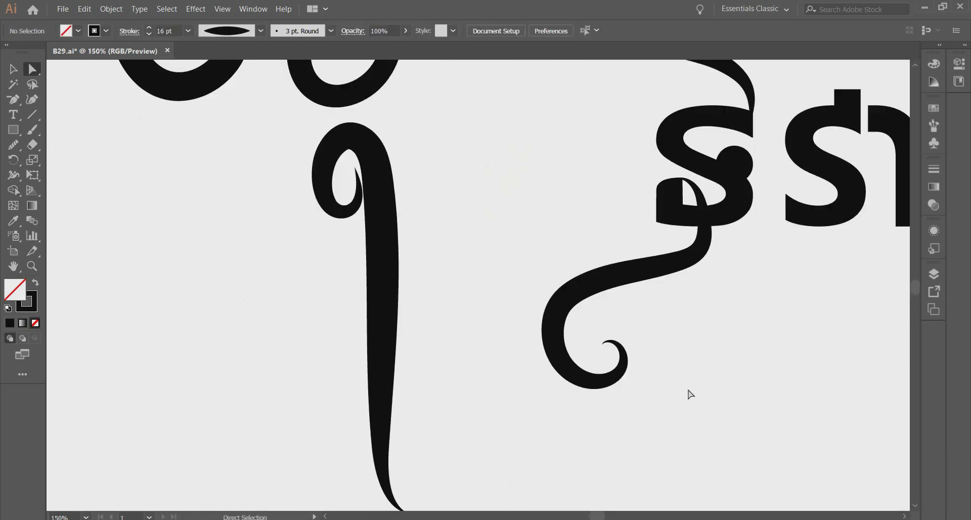
{"action": "key", "text": "space"}
{"action": "left_click_drag", "start_coordinate": [710, 296], "coordinate": [538, 330]}
{"action": "scroll", "coordinate": [563, 364], "scroll_direction": "up", "scroll_amount": 7}
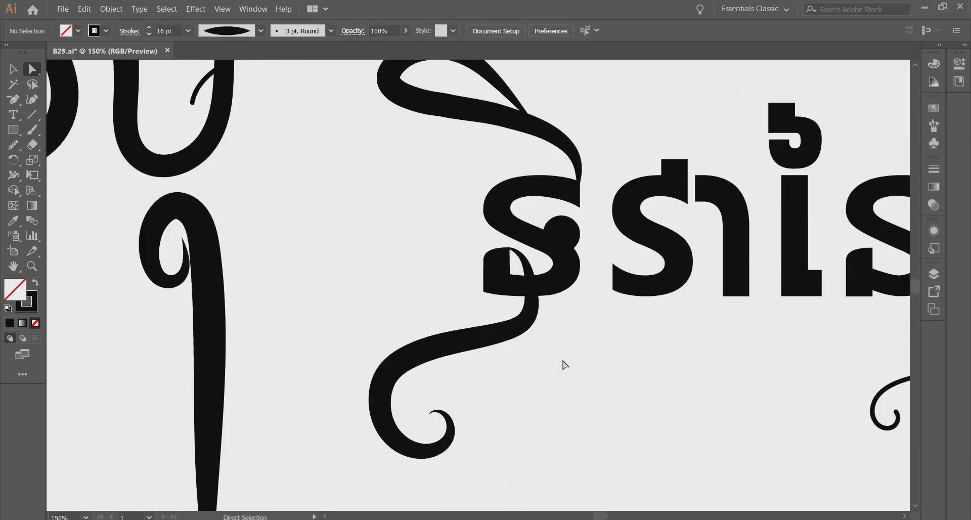
{"action": "scroll", "coordinate": [658, 385], "scroll_direction": "down", "scroll_amount": 5}
{"action": "scroll", "coordinate": [701, 382], "scroll_direction": "right", "scroll_amount": 6}
{"action": "scroll", "coordinate": [589, 385], "scroll_direction": "up", "scroll_amount": 2}
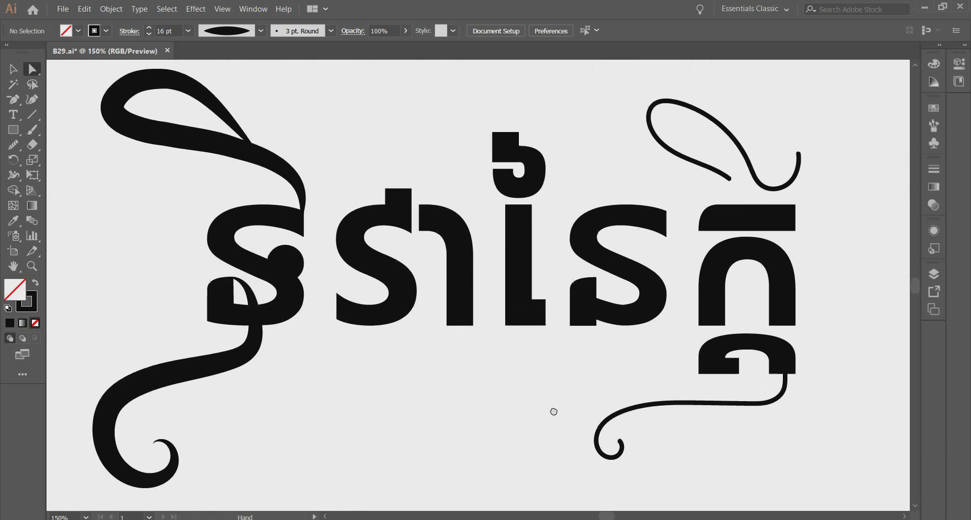
Apply the Basic brush and the elliptical width profile tapered at both ends to the thin flourish above the last letter.
{"action": "left_click", "coordinate": [713, 172]}
{"action": "scroll", "coordinate": [713, 172], "scroll_direction": "up", "scroll_amount": 2}
{"action": "left_click", "coordinate": [685, 125]}
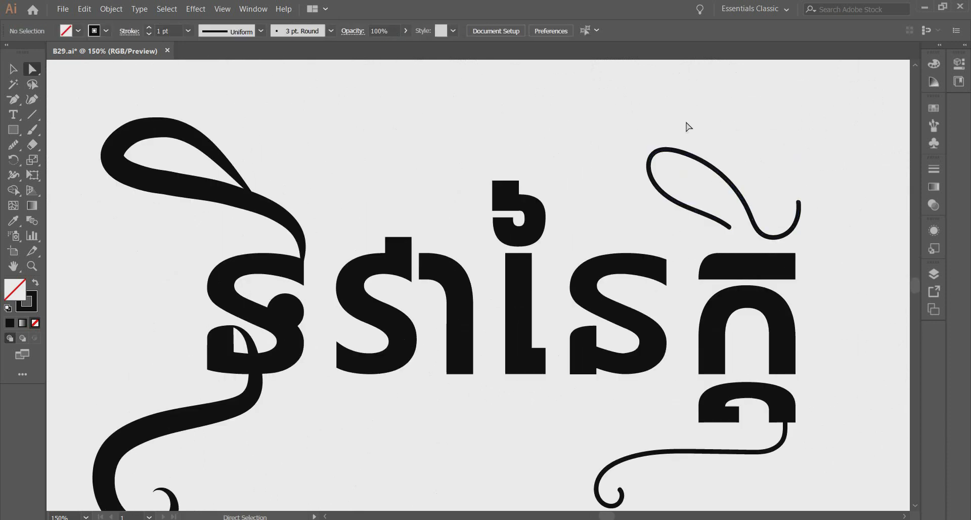
{"action": "left_click_drag", "start_coordinate": [618, 109], "coordinate": [756, 192]}
{"action": "left_click", "coordinate": [13, 69]}
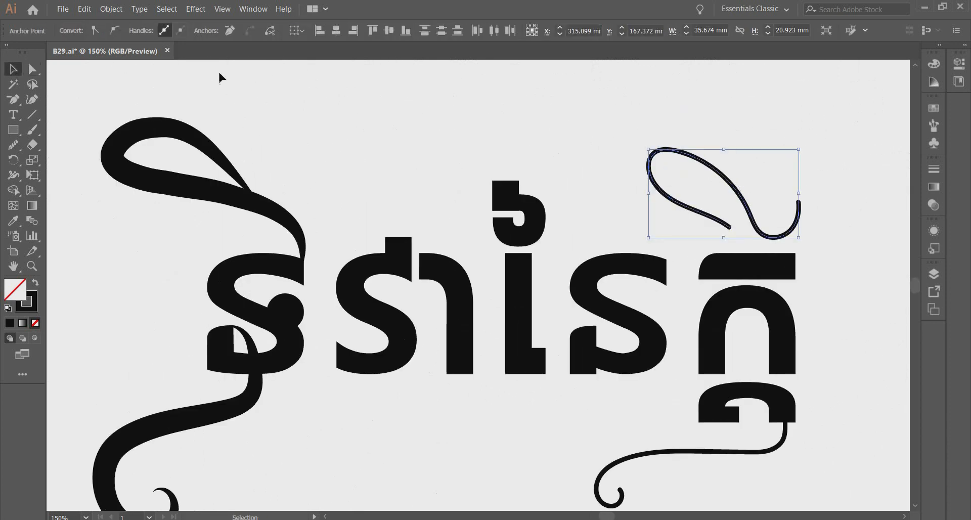
{"action": "left_click", "coordinate": [691, 211]}
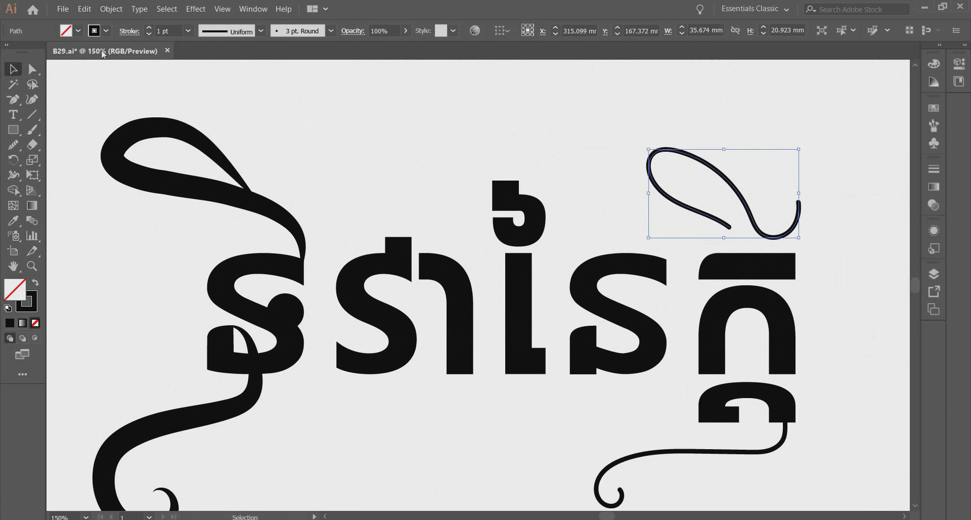
{"action": "left_click", "coordinate": [331, 31]}
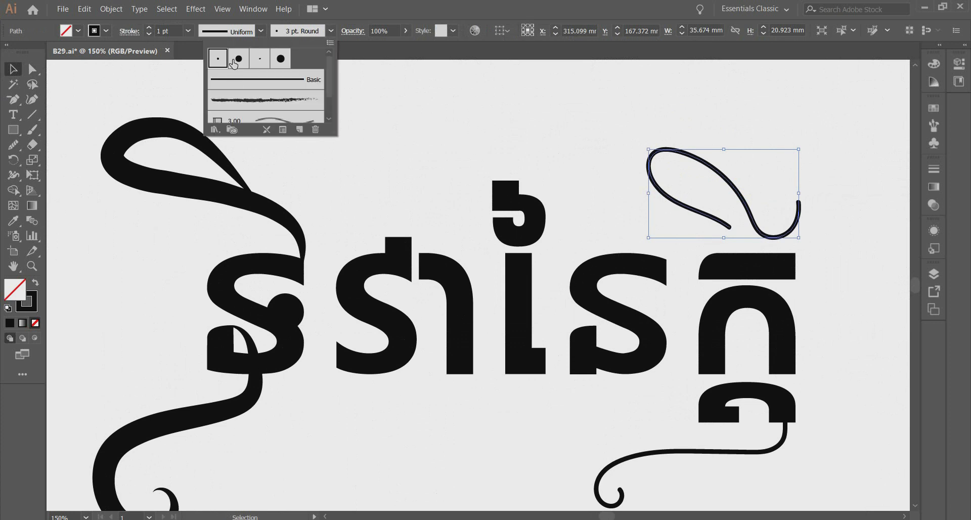
{"action": "left_click", "coordinate": [257, 89]}
{"action": "left_click", "coordinate": [261, 31]}
{"action": "left_click", "coordinate": [222, 71]}
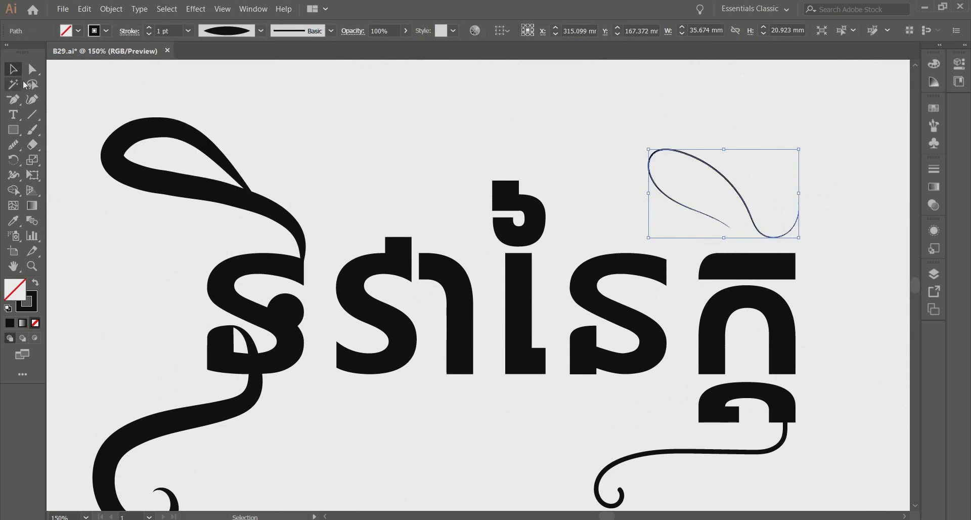
Set the stroke weight of the flourish above the last letter to 16 pt.
{"action": "left_click", "coordinate": [188, 31]}
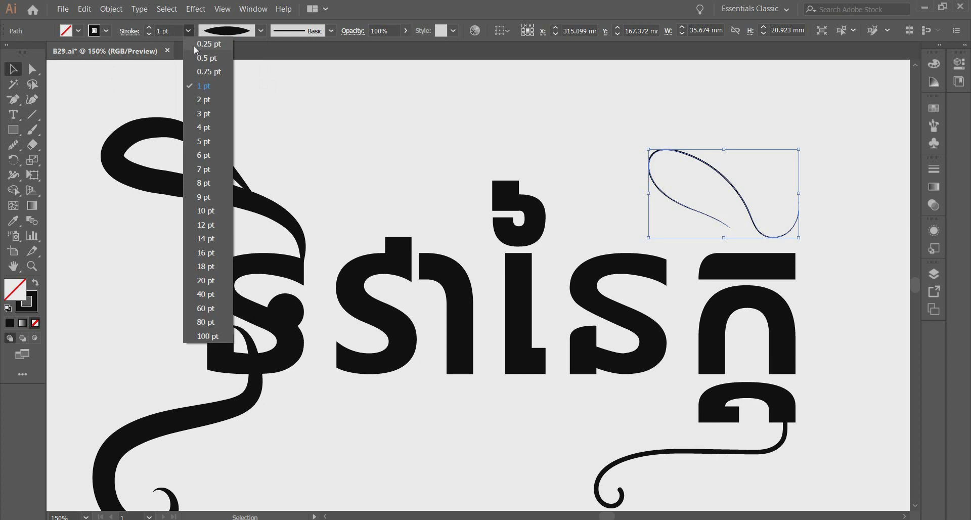
{"action": "left_click", "coordinate": [208, 251]}
{"action": "left_click", "coordinate": [387, 136]}
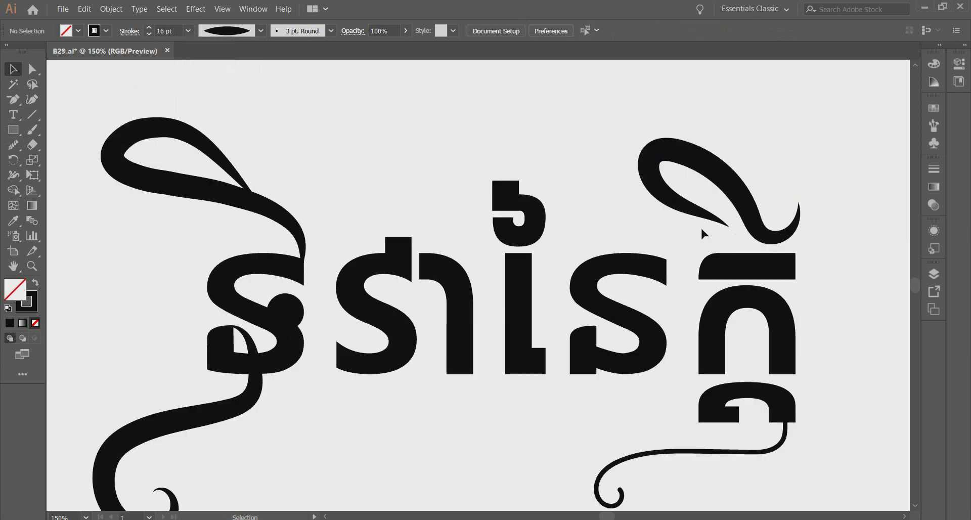
Select the flourish above the last letter and activate the Smooth tool.
{"action": "left_click", "coordinate": [672, 154]}
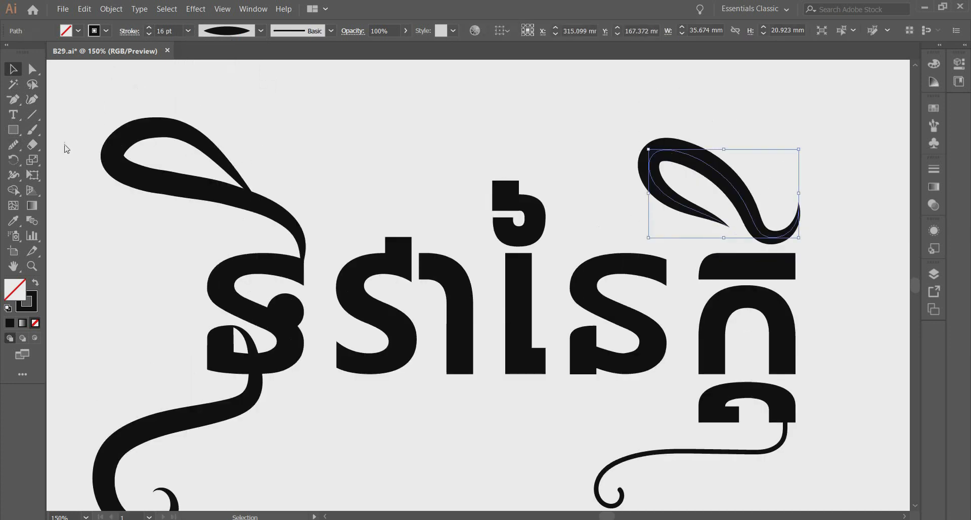
{"action": "left_click", "coordinate": [13, 145]}
{"action": "left_click_drag", "start_coordinate": [649, 169], "coordinate": [674, 184]}
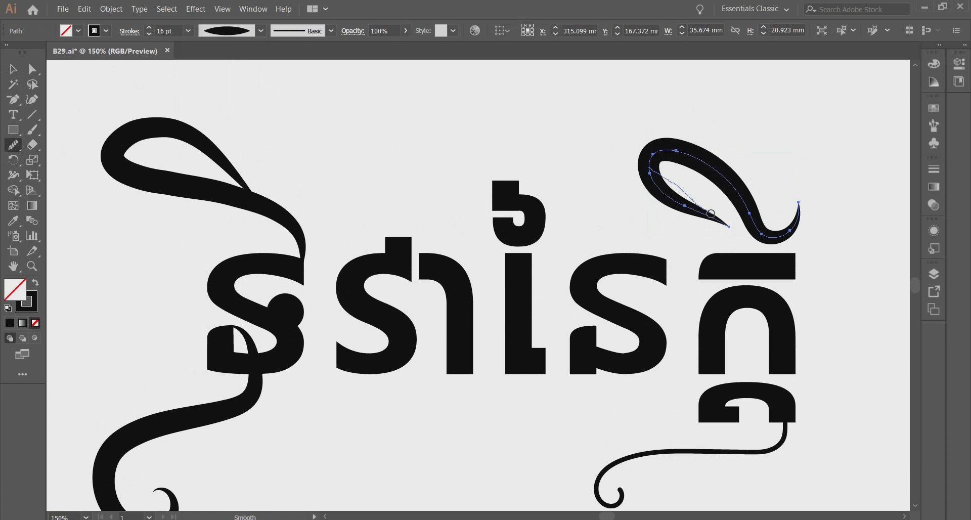
{"action": "left_click_drag", "start_coordinate": [711, 214], "coordinate": [718, 217]}
{"action": "mouse_move", "coordinate": [669, 199]}
{"action": "left_mouse_down"}
{"action": "mouse_move", "coordinate": [720, 215]}
{"action": "mouse_move", "coordinate": [668, 196]}
{"action": "left_mouse_up"}
{"action": "key", "text": "ctrl+z"}
{"action": "key", "text": "ctrl+z"}
{"action": "key", "text": "ctrl+z"}
Smooth the long descending curve and the hooked end of the flourish above the last letter.
{"action": "mouse_move", "coordinate": [759, 223]}
{"action": "left_mouse_down"}
{"action": "mouse_move", "coordinate": [728, 177]}
{"action": "mouse_move", "coordinate": [665, 156]}
{"action": "left_mouse_up"}
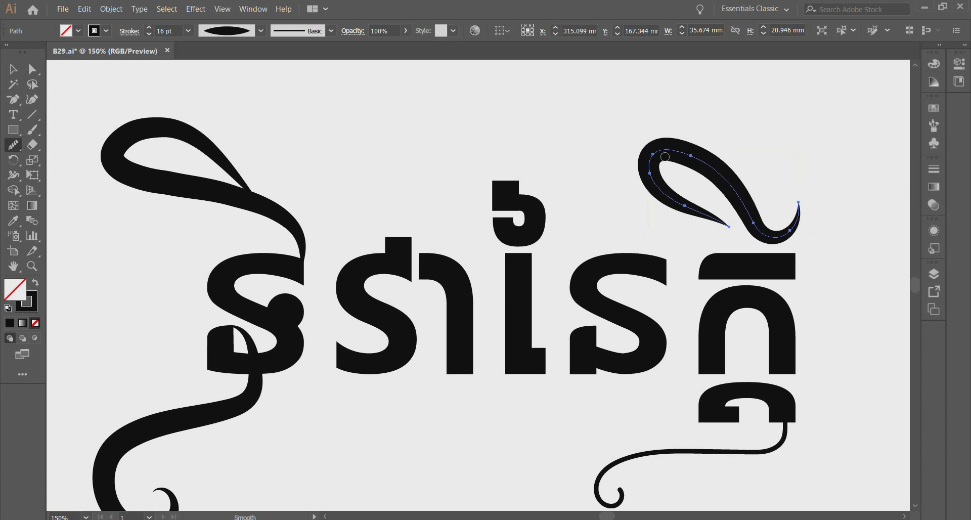
{"action": "left_click_drag", "start_coordinate": [773, 234], "coordinate": [798, 223]}
{"action": "key", "text": "v"}
{"action": "left_click", "coordinate": [590, 177]}
Apply the Basic brush and the elliptical width profile tapered at both ends to the curled flourish below the last letter.
{"action": "scroll", "coordinate": [742, 260], "scroll_direction": "down", "scroll_amount": 2}
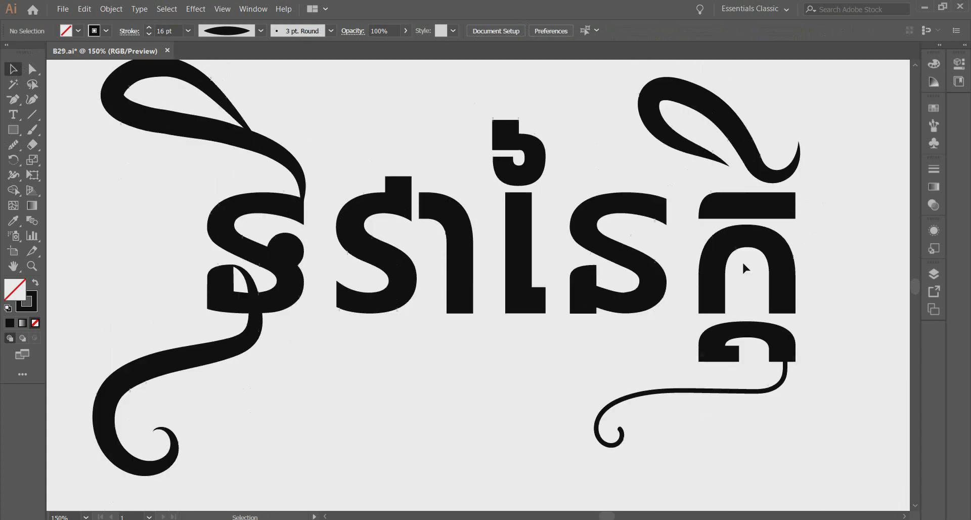
{"action": "scroll", "coordinate": [742, 260], "scroll_direction": "down", "scroll_amount": 2}
{"action": "left_click", "coordinate": [779, 375]}
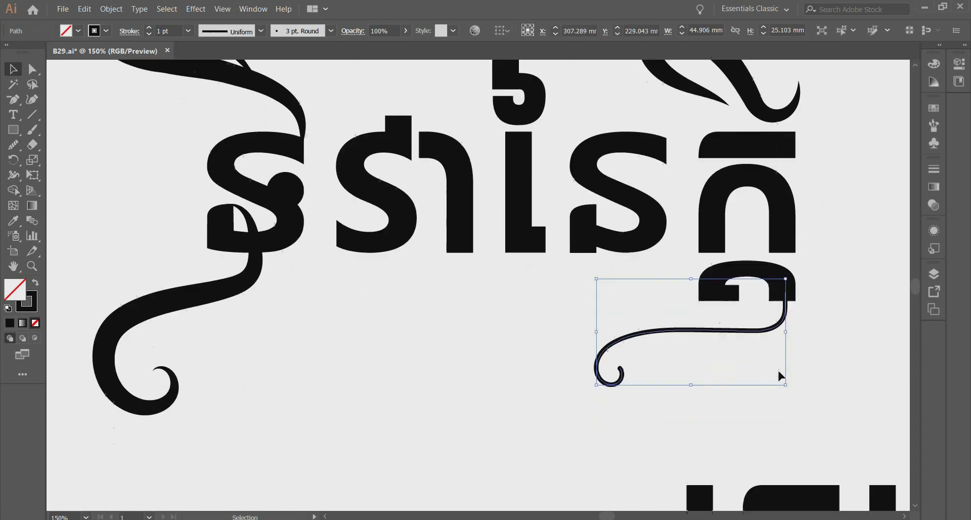
{"action": "left_click", "coordinate": [331, 31]}
{"action": "left_click", "coordinate": [297, 79]}
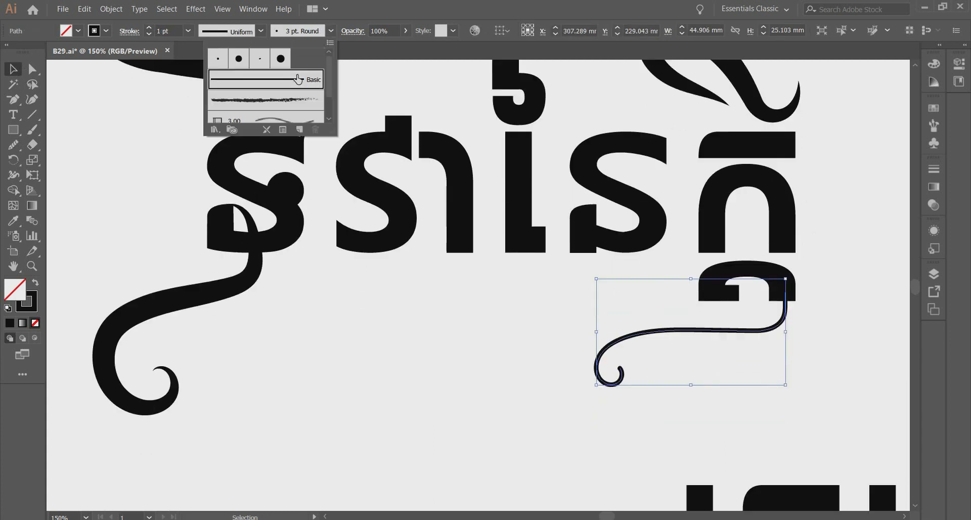
{"action": "left_click", "coordinate": [261, 32]}
{"action": "left_click", "coordinate": [241, 77]}
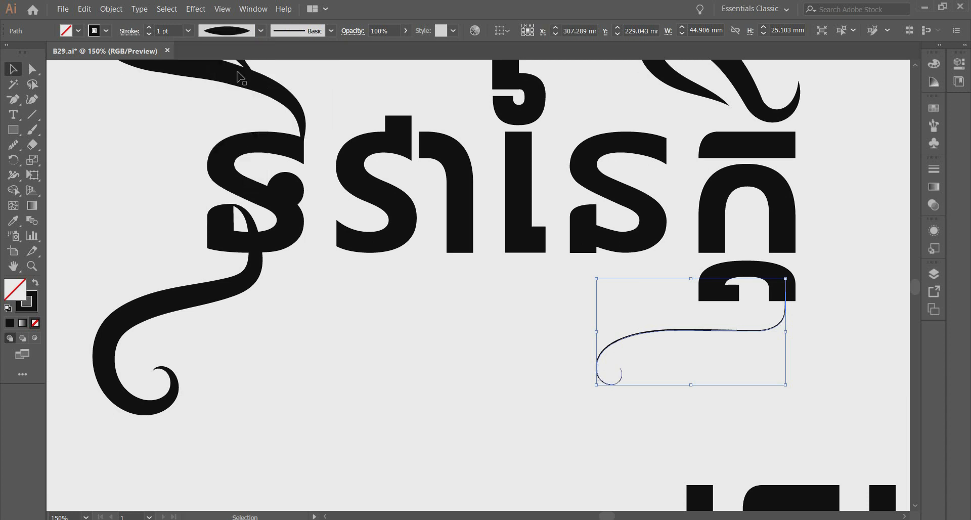
Set the stroke weight of the flourish below the last letter to 16 pt.
{"action": "left_click", "coordinate": [188, 30]}
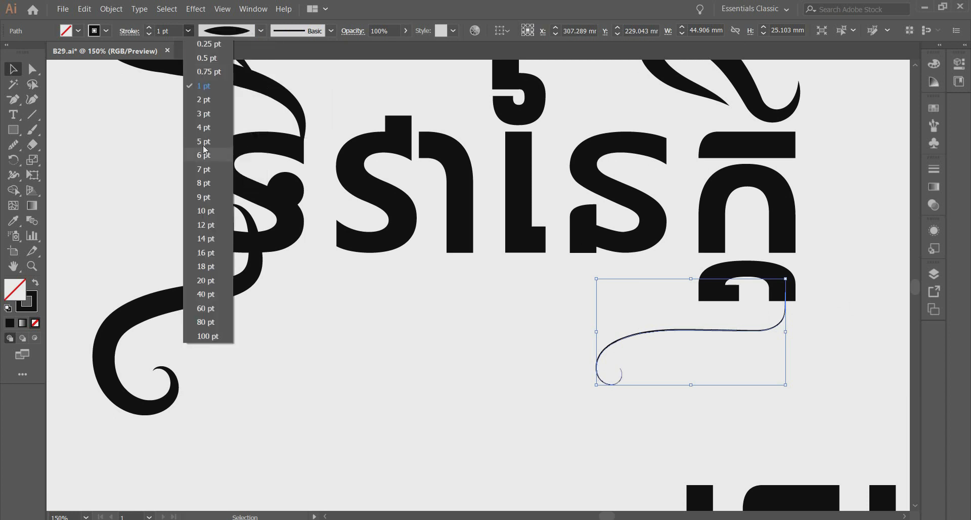
{"action": "left_click", "coordinate": [203, 253]}
{"action": "left_click", "coordinate": [430, 359]}
{"action": "scroll", "coordinate": [432, 360], "scroll_direction": "up", "scroll_amount": 2}
{"action": "scroll", "coordinate": [733, 237], "scroll_direction": "up", "scroll_amount": 2}
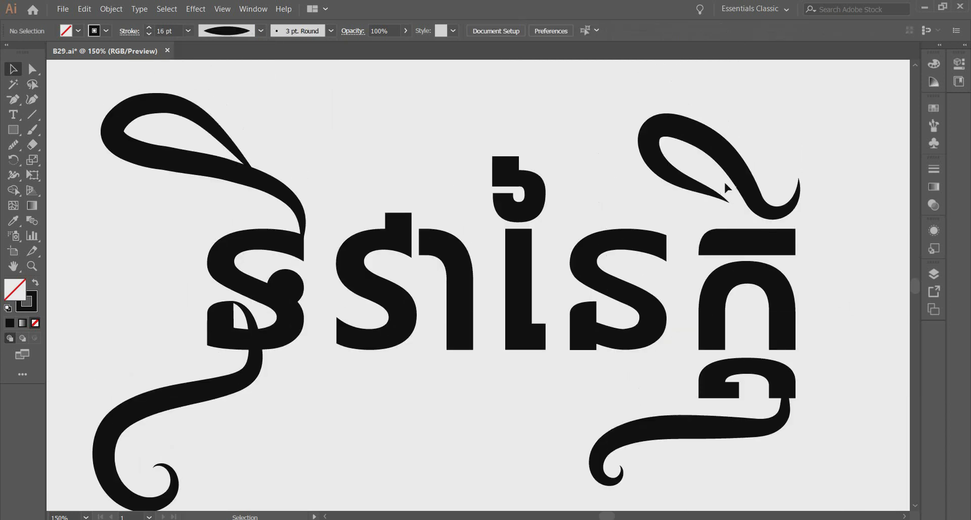
Move the curled flourish below the last letter slightly down so its tip meets the subscript's stem.
{"action": "left_click", "coordinate": [726, 175]}
{"action": "left_click", "coordinate": [766, 423]}
{"action": "scroll", "coordinate": [768, 426], "scroll_direction": "down", "scroll_amount": 4}
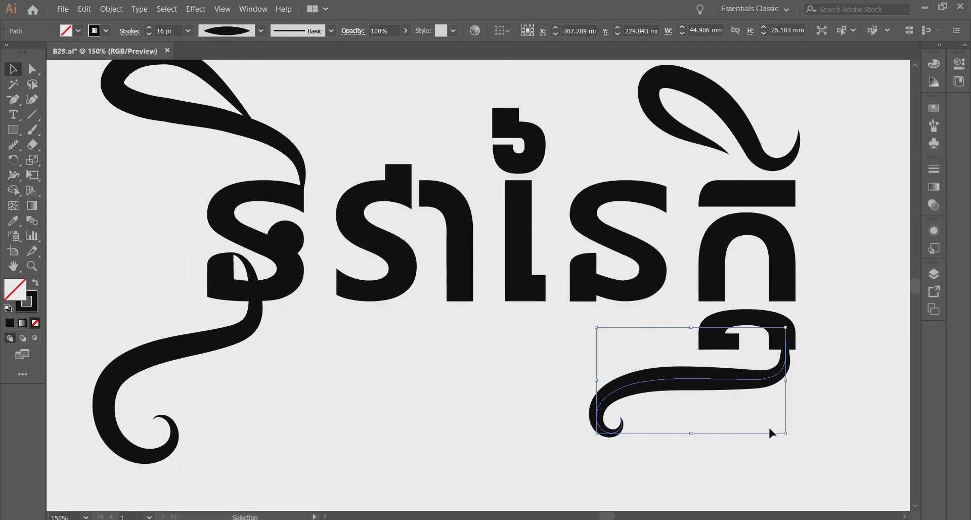
{"action": "left_click_drag", "start_coordinate": [733, 332], "coordinate": [731, 345]}
{"action": "left_click", "coordinate": [795, 323]}
{"action": "left_click", "coordinate": [753, 338]}
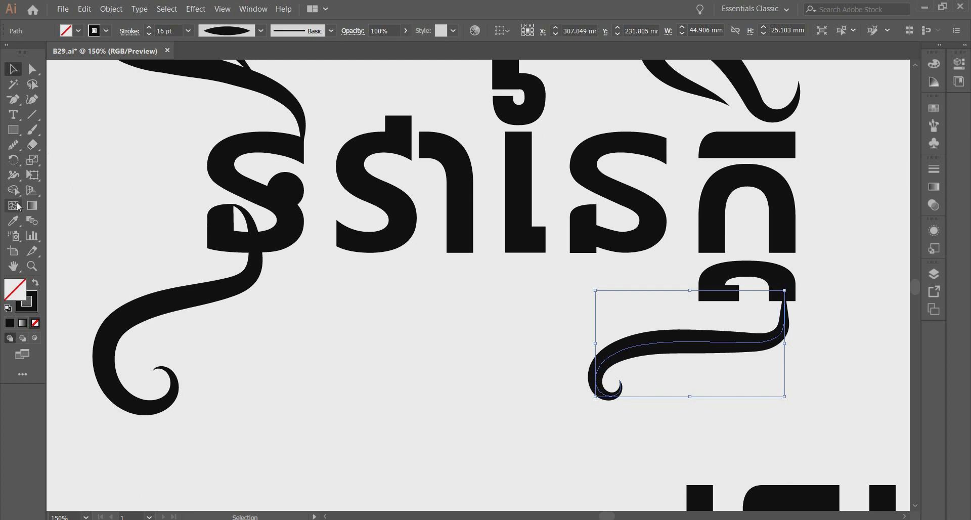
Widen the upper end of the lower flourish to the subscript stem's thickness with the Width tool and align it over the stem.
{"action": "left_click", "coordinate": [12, 176]}
{"action": "left_click", "coordinate": [69, 175]}
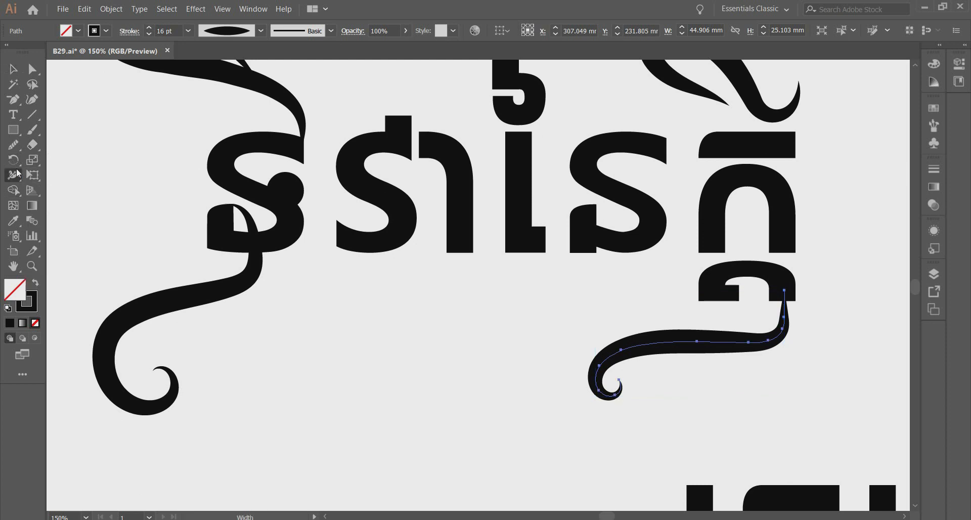
{"action": "left_click", "coordinate": [13, 175]}
{"action": "left_click", "coordinate": [70, 175]}
{"action": "left_click_drag", "start_coordinate": [785, 289], "coordinate": [798, 292]}
{"action": "key", "text": "v"}
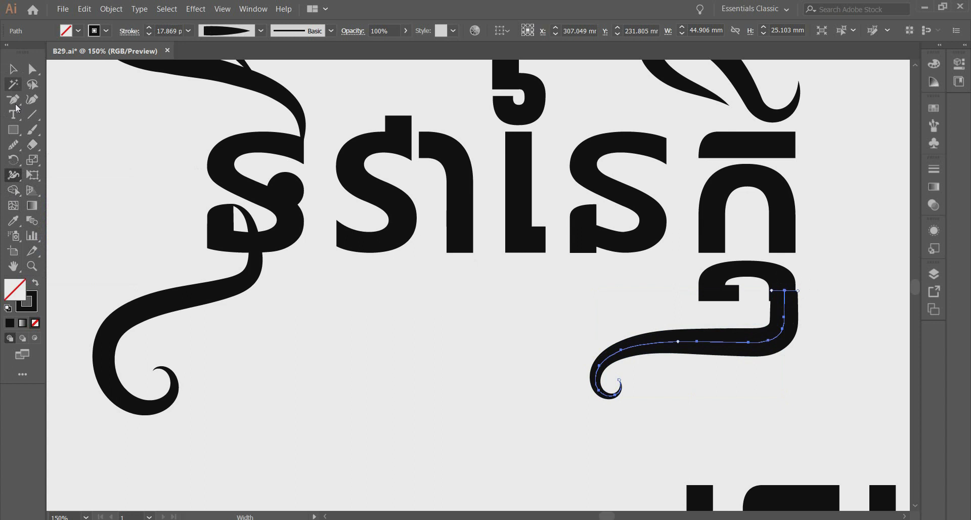
{"action": "left_click_drag", "start_coordinate": [757, 346], "coordinate": [763, 349]}
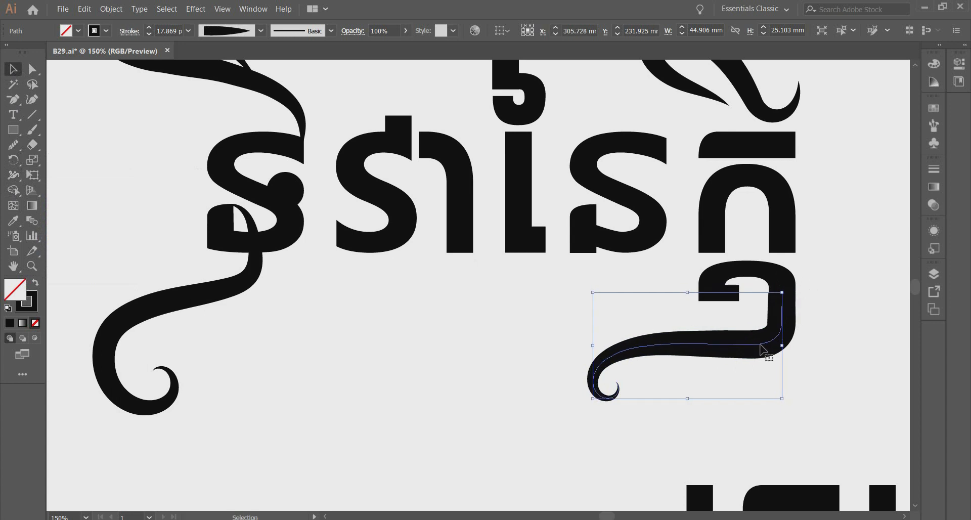
{"action": "left_click", "coordinate": [850, 329]}
Fine-tune the stroke width at the lower flourish's upper end to match both edges of the subscript's stem.
{"action": "scroll", "coordinate": [824, 315], "scroll_direction": "up", "scroll_amount": 3}
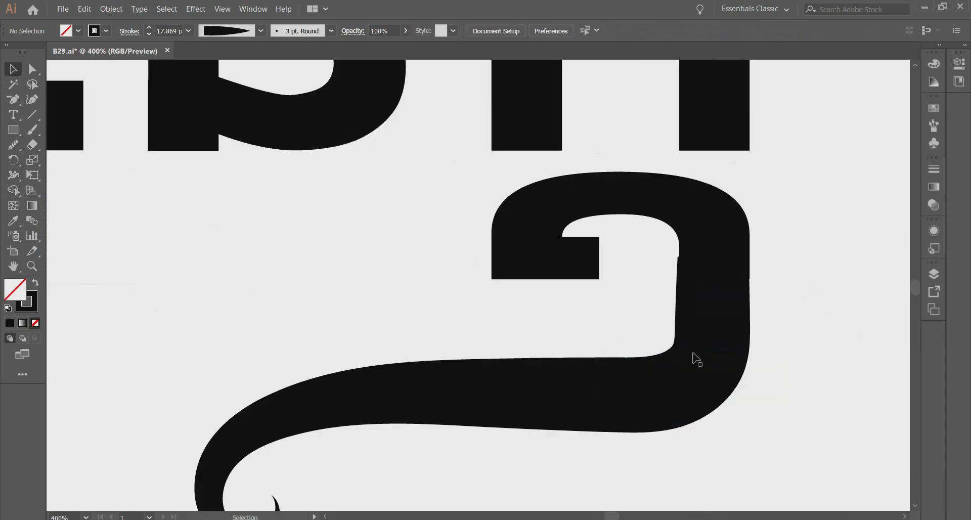
{"action": "left_click", "coordinate": [691, 358]}
{"action": "left_click", "coordinate": [15, 177]}
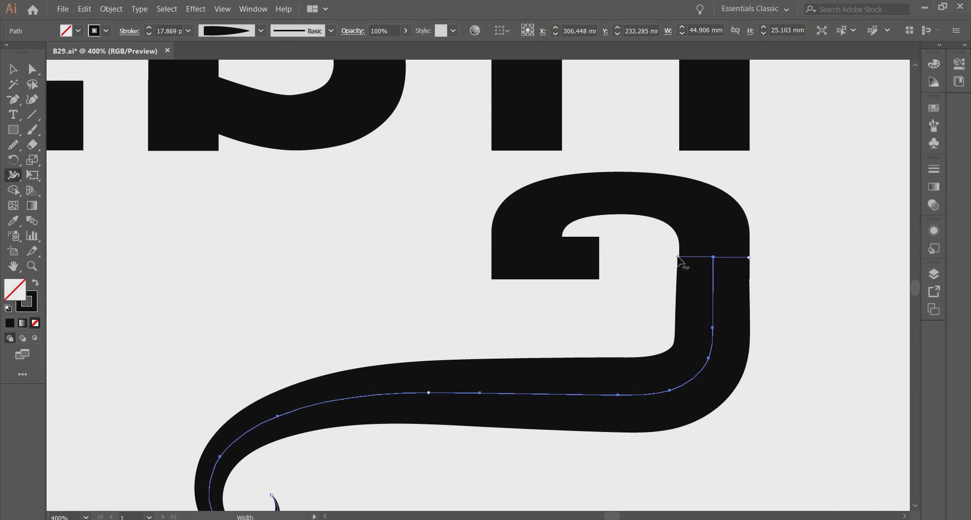
{"action": "left_click_drag", "start_coordinate": [678, 258], "coordinate": [682, 259]}
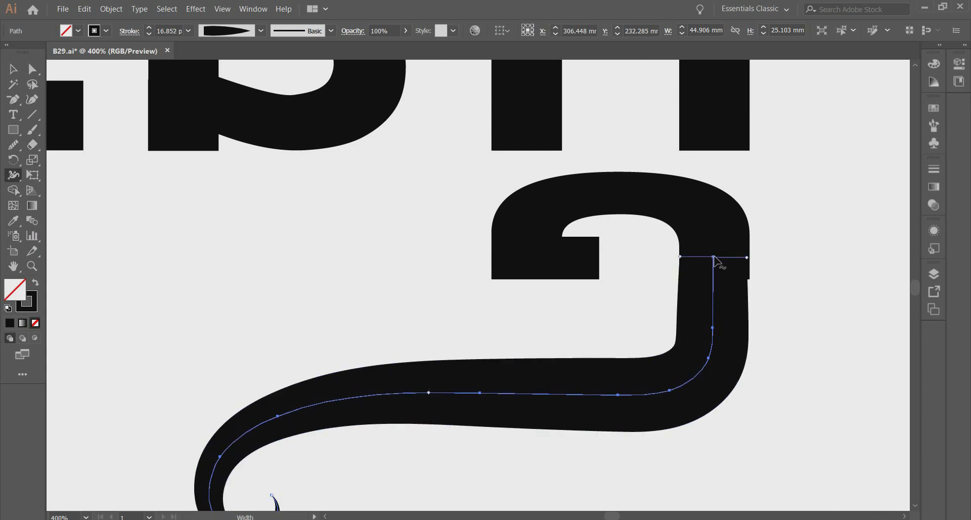
{"action": "left_click_drag", "start_coordinate": [747, 257], "coordinate": [751, 258]}
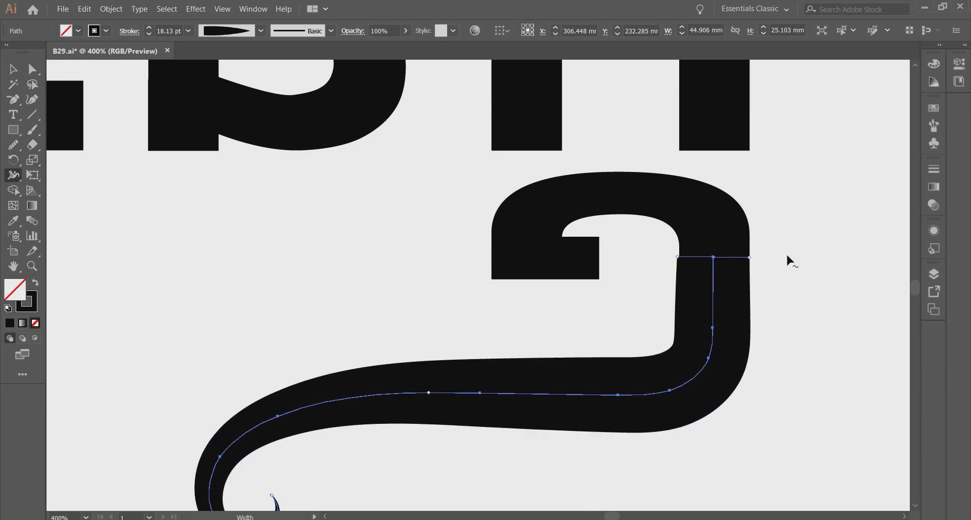
{"action": "scroll", "coordinate": [786, 257], "scroll_direction": "down", "scroll_amount": 2}
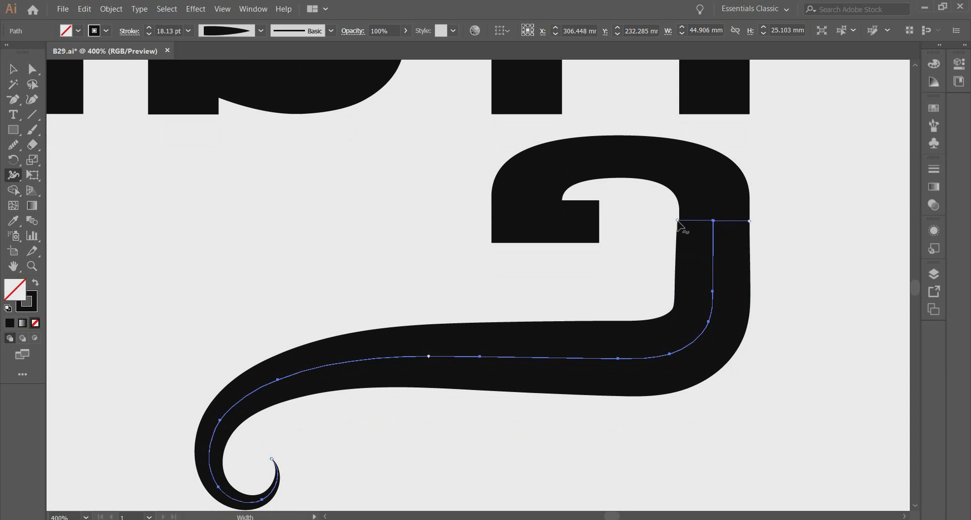
{"action": "left_click_drag", "start_coordinate": [678, 220], "coordinate": [679, 220]}
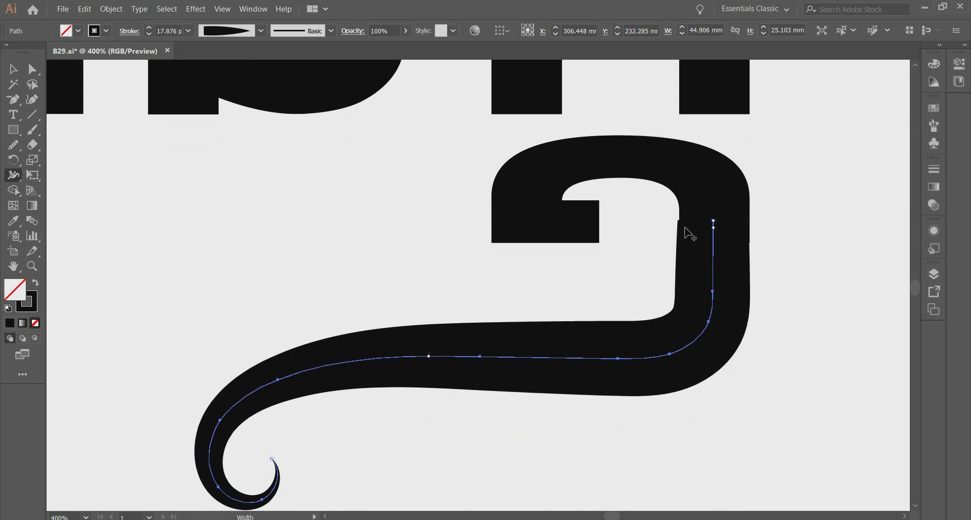
{"action": "left_click_drag", "start_coordinate": [678, 220], "coordinate": [679, 220]}
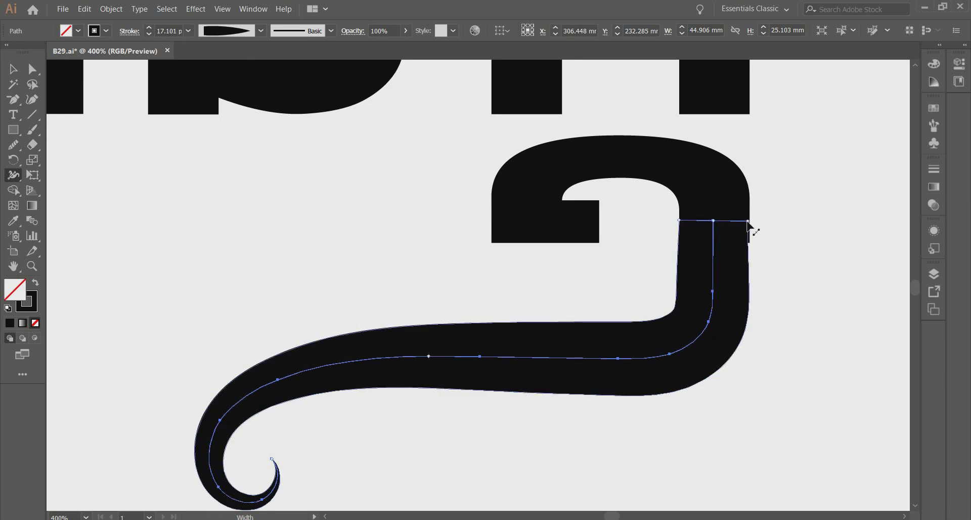
{"action": "left_click_drag", "start_coordinate": [748, 222], "coordinate": [750, 222]}
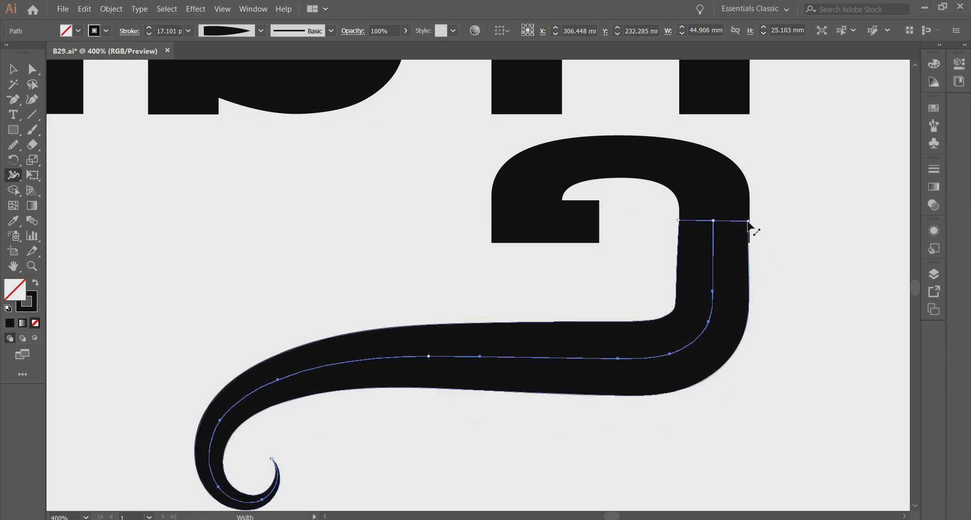
Nudge the lower flourish slightly sideways so its outer edge sits flush with the subscript's stem.
{"action": "left_click", "coordinate": [3, 69]}
{"action": "scroll", "coordinate": [757, 294], "scroll_direction": "up", "scroll_amount": 2}
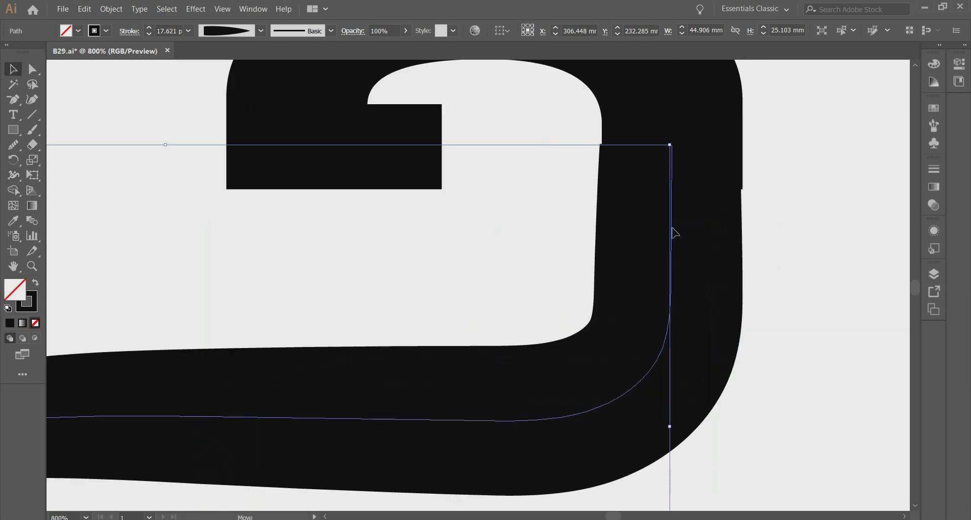
{"action": "left_click_drag", "start_coordinate": [671, 228], "coordinate": [672, 227]}
{"action": "left_click", "coordinate": [851, 200]}
Slightly narrow the lower flourish at the bend below the subscript's stem with the Width tool.
{"action": "scroll", "coordinate": [708, 284], "scroll_direction": "down", "scroll_amount": 5}
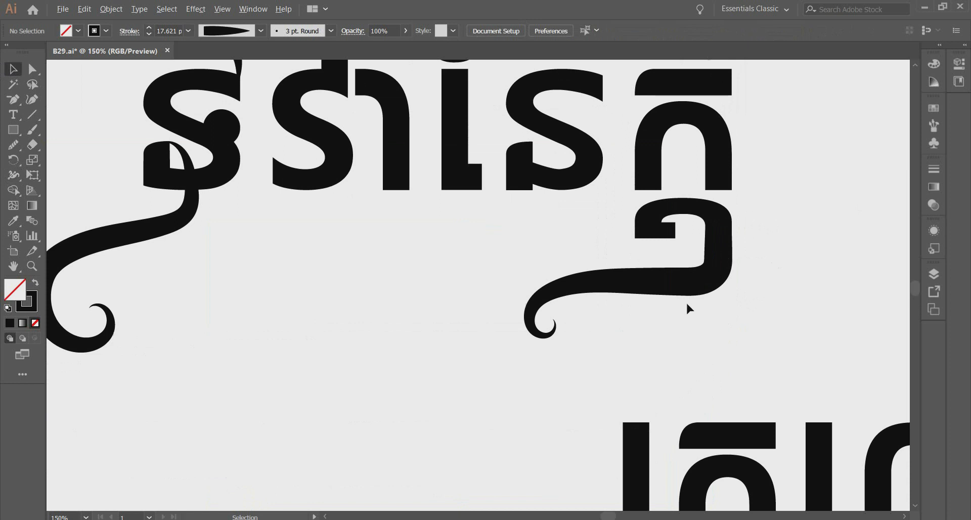
{"action": "left_click", "coordinate": [688, 284]}
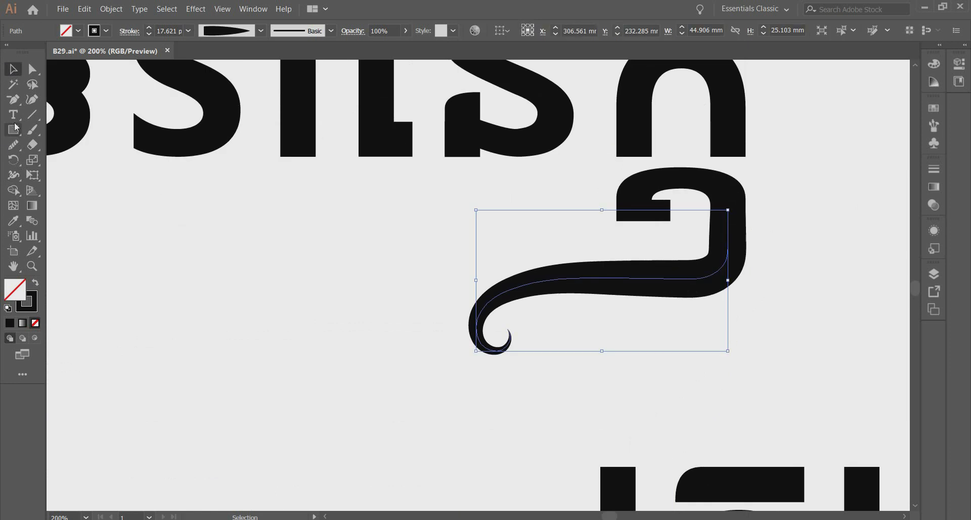
{"action": "left_click", "coordinate": [15, 177]}
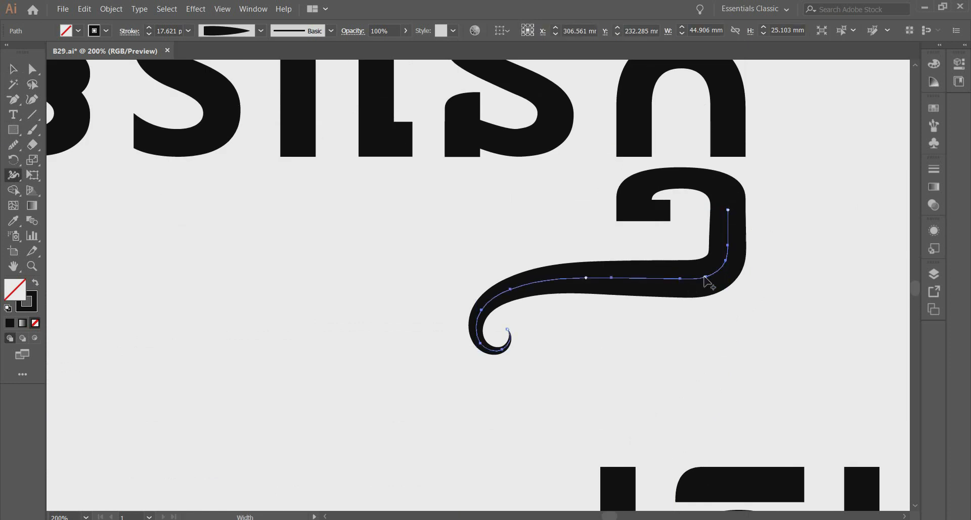
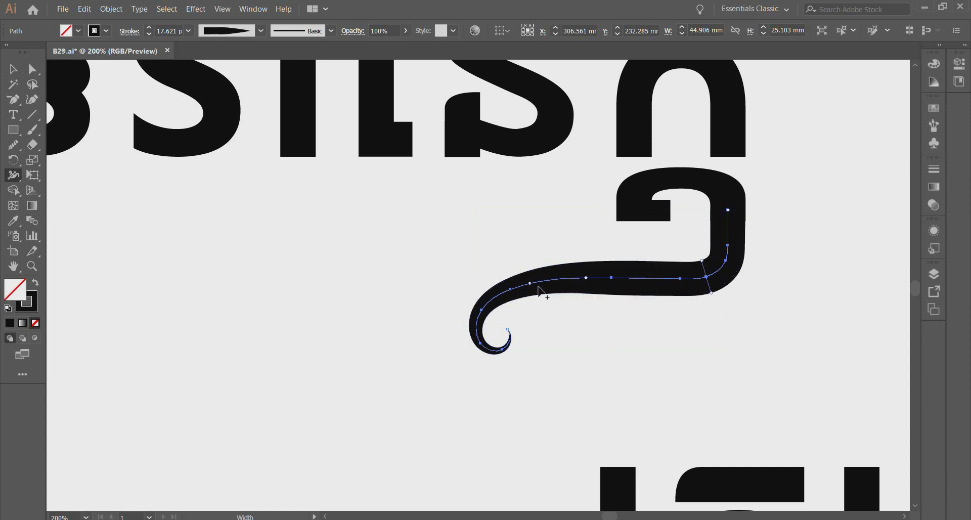
{"action": "left_click_drag", "start_coordinate": [481, 310], "coordinate": [502, 313]}
{"action": "key", "text": "ctrl+z"}
{"action": "scroll", "coordinate": [502, 316], "scroll_direction": "up", "scroll_amount": 2}
{"action": "mouse_move", "coordinate": [441, 245]}
{"action": "left_mouse_down"}
{"action": "mouse_move", "coordinate": [458, 260]}
{"action": "mouse_move", "coordinate": [445, 273]}
{"action": "left_mouse_up"}
{"action": "scroll", "coordinate": [481, 273], "scroll_direction": "up", "scroll_amount": 2}
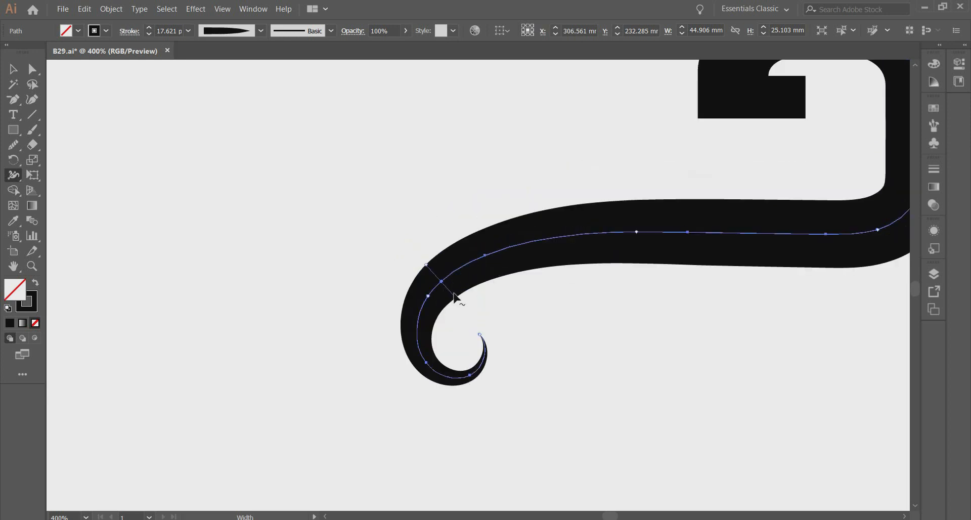
{"action": "left_click_drag", "start_coordinate": [454, 294], "coordinate": [462, 302]}
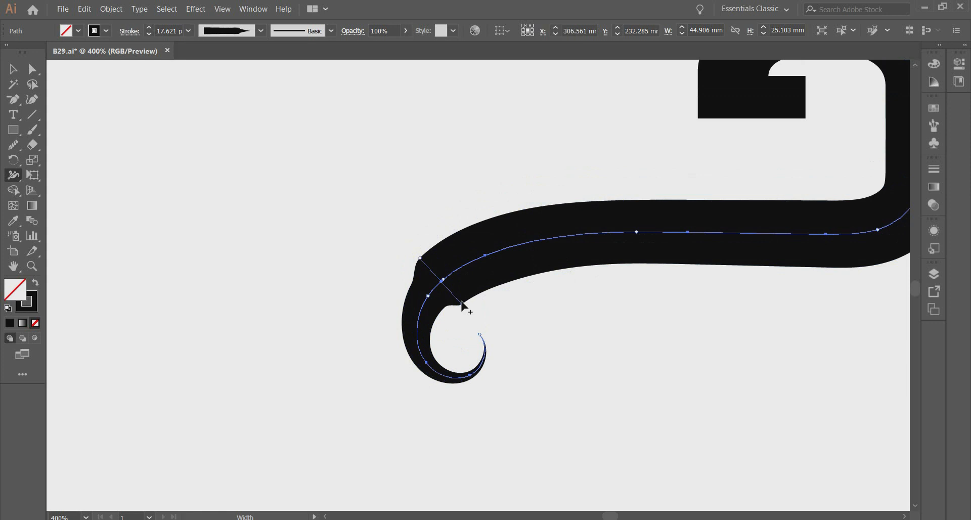
{"action": "scroll", "coordinate": [572, 302], "scroll_direction": "down", "scroll_amount": 4}
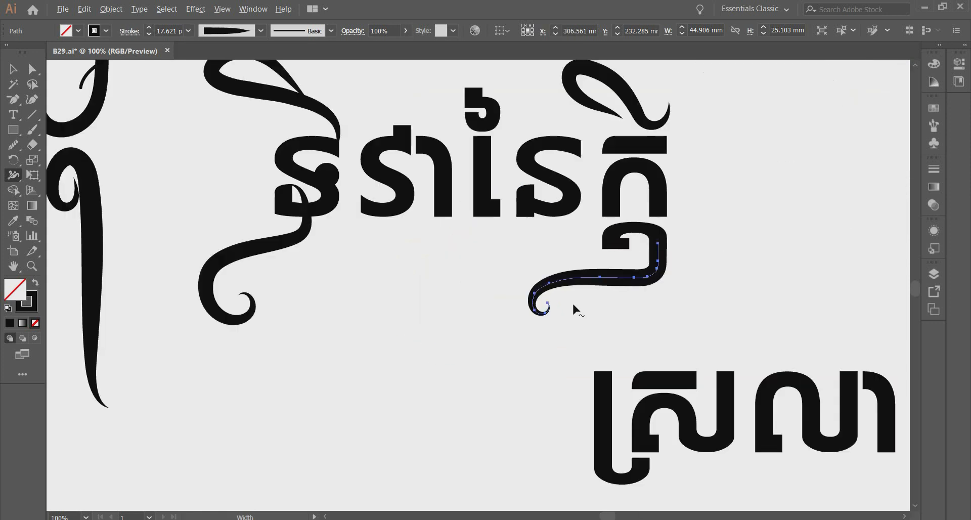
{"action": "scroll", "coordinate": [546, 306], "scroll_direction": "up", "scroll_amount": 4}
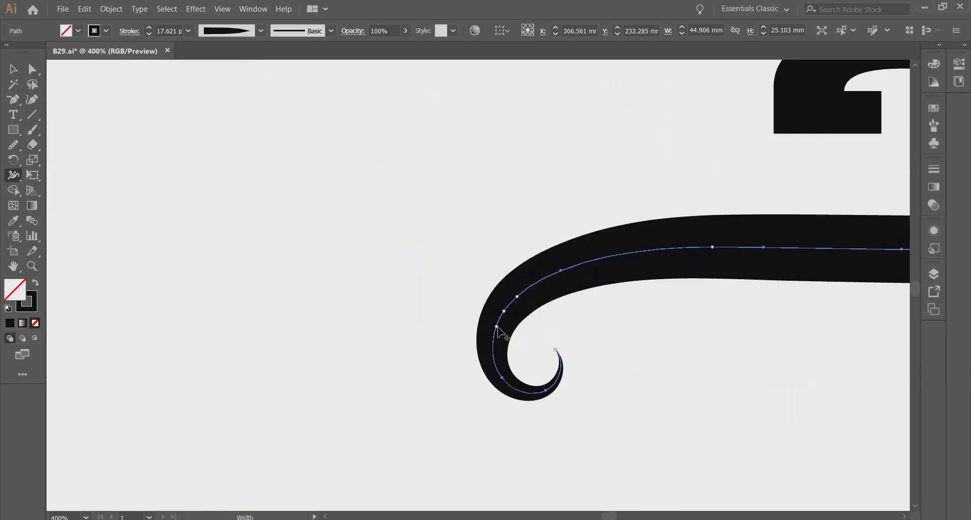
{"action": "key", "text": "ctrl+z"}
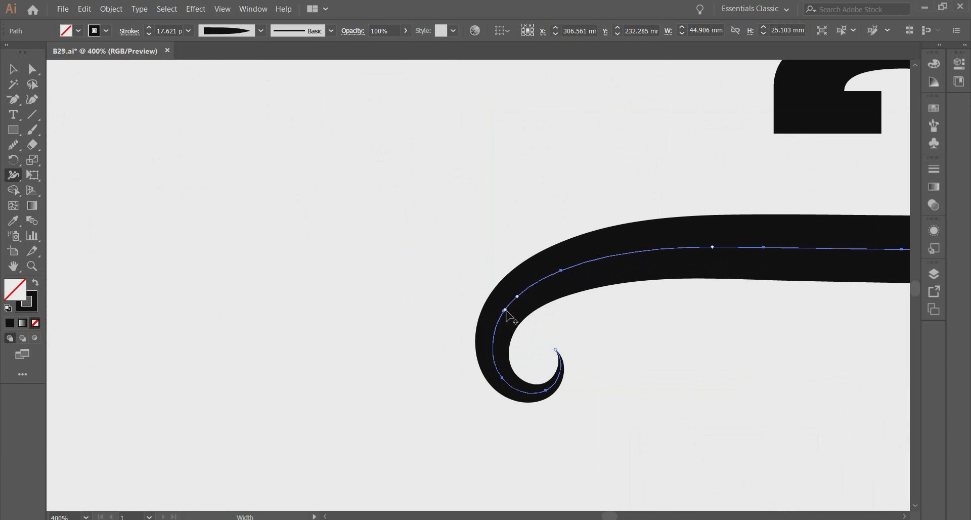
{"action": "key", "text": "ctrl+z"}
Widen the lower flourish where its curl begins and narrow the middle of its long horizontal stretch.
{"action": "mouse_move", "coordinate": [508, 313]}
{"action": "left_mouse_down"}
{"action": "mouse_move", "coordinate": [535, 329]}
{"action": "mouse_move", "coordinate": [524, 322]}
{"action": "left_mouse_up"}
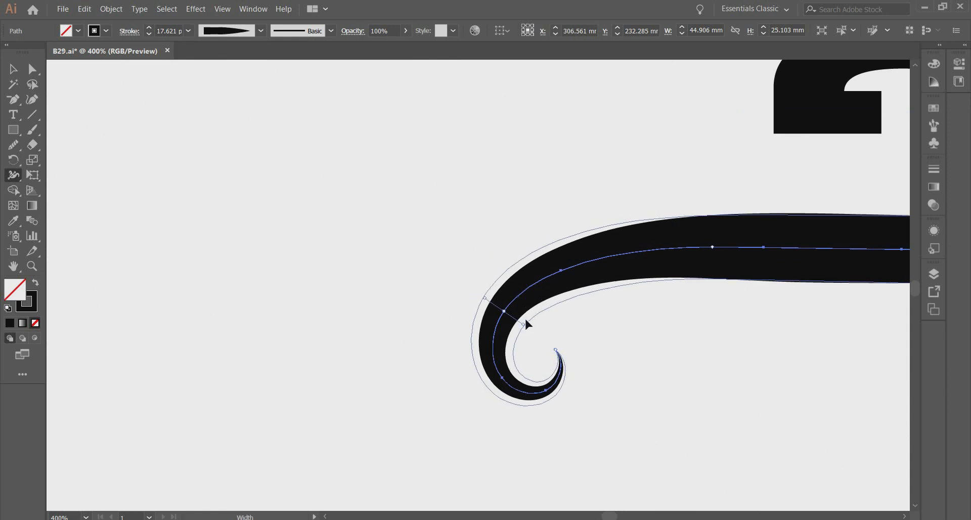
{"action": "scroll", "coordinate": [610, 319], "scroll_direction": "down", "scroll_amount": 4}
{"action": "scroll", "coordinate": [677, 319], "scroll_direction": "up", "scroll_amount": 3}
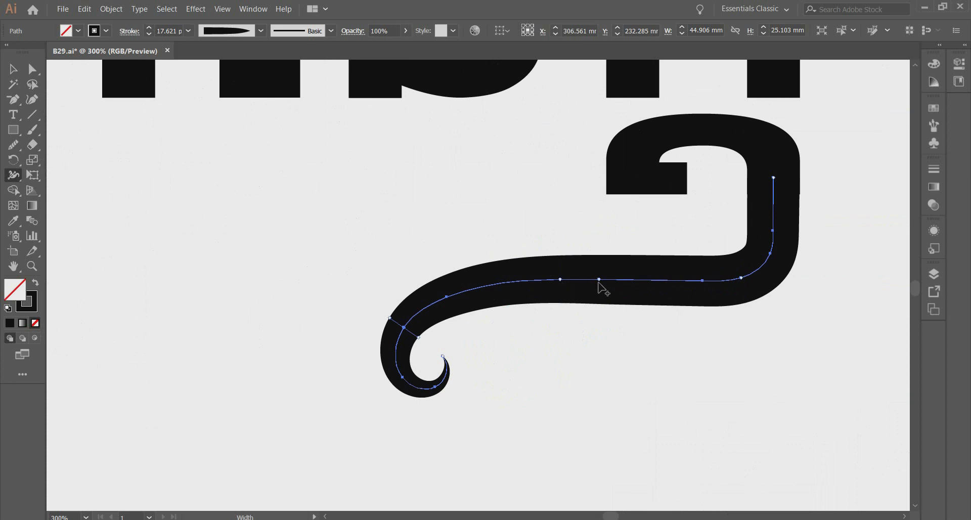
{"action": "mouse_move", "coordinate": [599, 281]}
{"action": "left_mouse_down"}
{"action": "mouse_move", "coordinate": [600, 295]}
{"action": "mouse_move", "coordinate": [560, 290]}
{"action": "mouse_move", "coordinate": [562, 299]}
{"action": "mouse_move", "coordinate": [596, 297]}
{"action": "mouse_move", "coordinate": [597, 306]}
{"action": "left_mouse_up"}
{"action": "key", "text": "ctrl+z"}
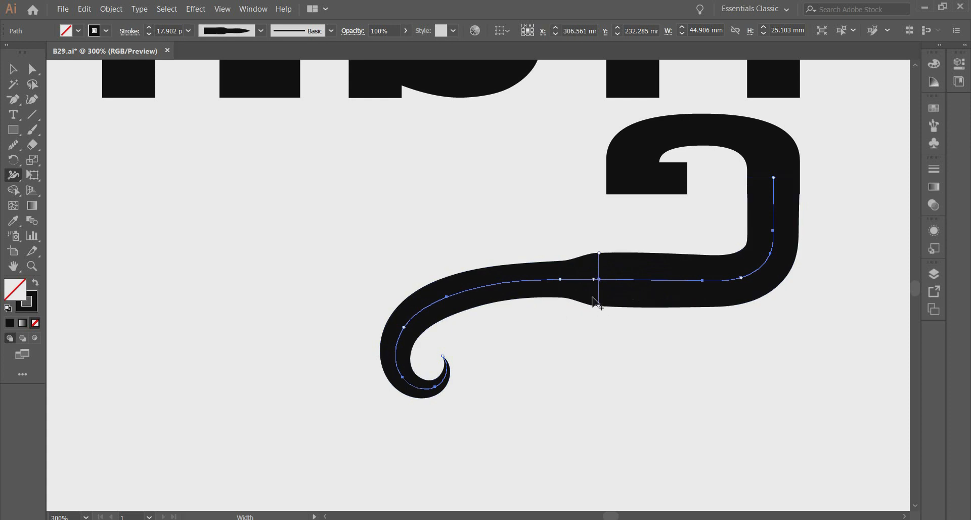
{"action": "key", "text": "ctrl+z"}
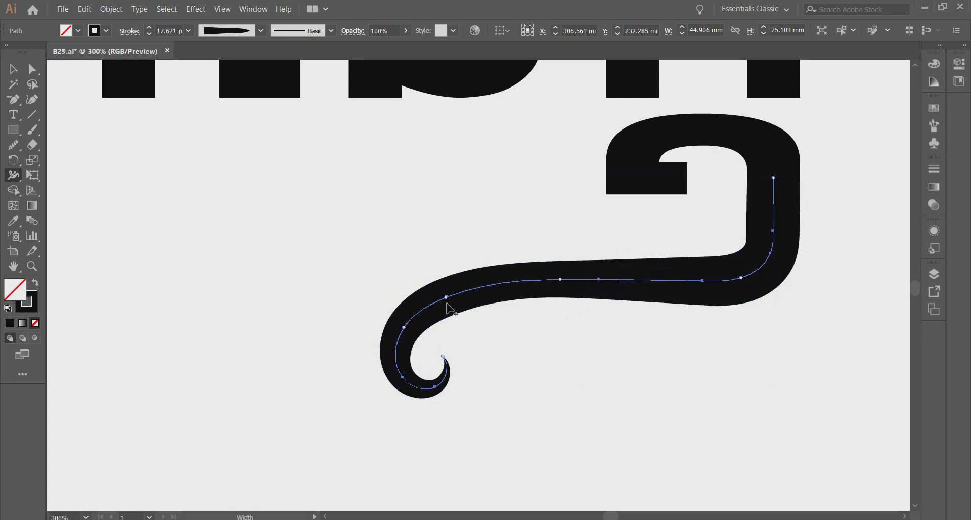
Thicken the curl of the lower flourish further and slim the bend below the subscript's stem.
{"action": "left_click_drag", "start_coordinate": [422, 338], "coordinate": [424, 340]}
{"action": "key", "text": "ctrl+z"}
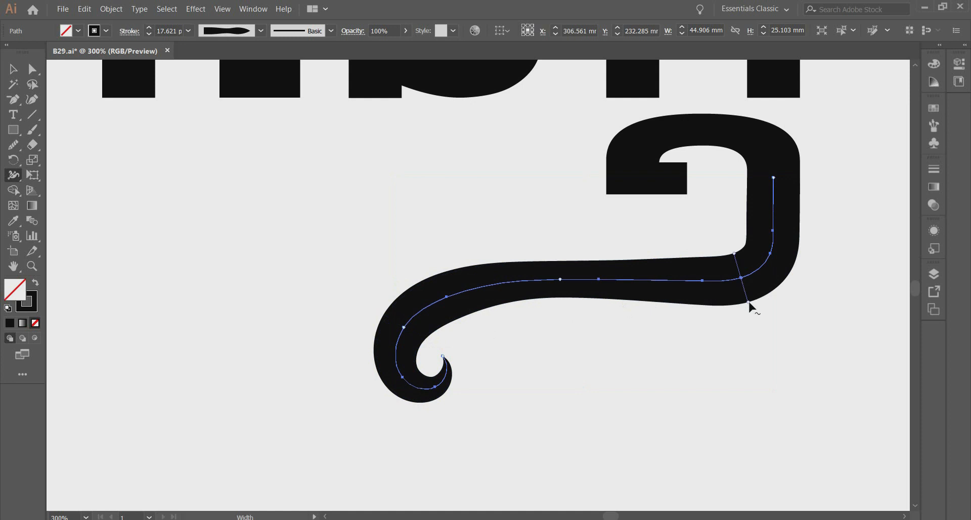
{"action": "left_click_drag", "start_coordinate": [749, 304], "coordinate": [748, 302]}
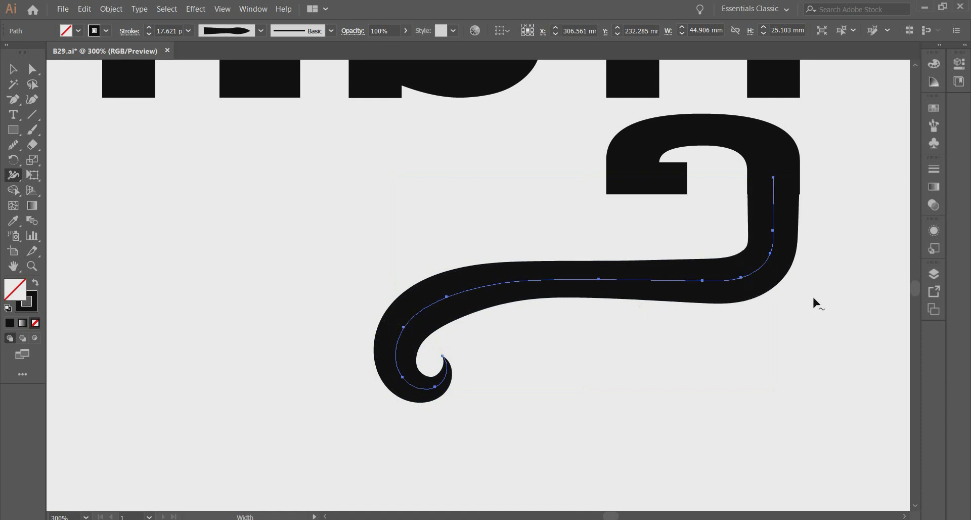
Examine how the reshaped flourish below the last letter fits with the rest of the lettering.
{"action": "scroll", "coordinate": [641, 327], "scroll_direction": "down", "scroll_amount": 1}
{"action": "scroll", "coordinate": [641, 329], "scroll_direction": "down", "scroll_amount": 5}
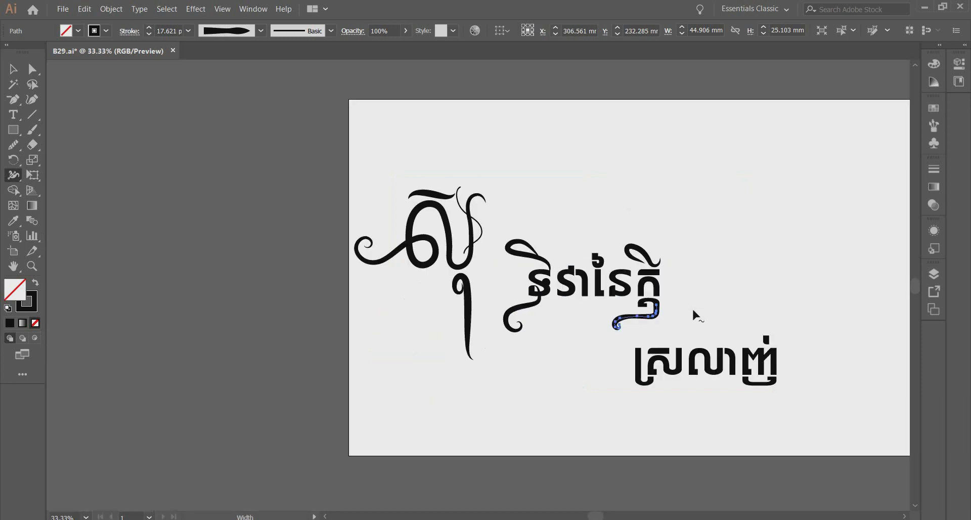
{"action": "scroll", "coordinate": [692, 307], "scroll_direction": "up", "scroll_amount": 2}
{"action": "scroll", "coordinate": [688, 308], "scroll_direction": "down", "scroll_amount": 1}
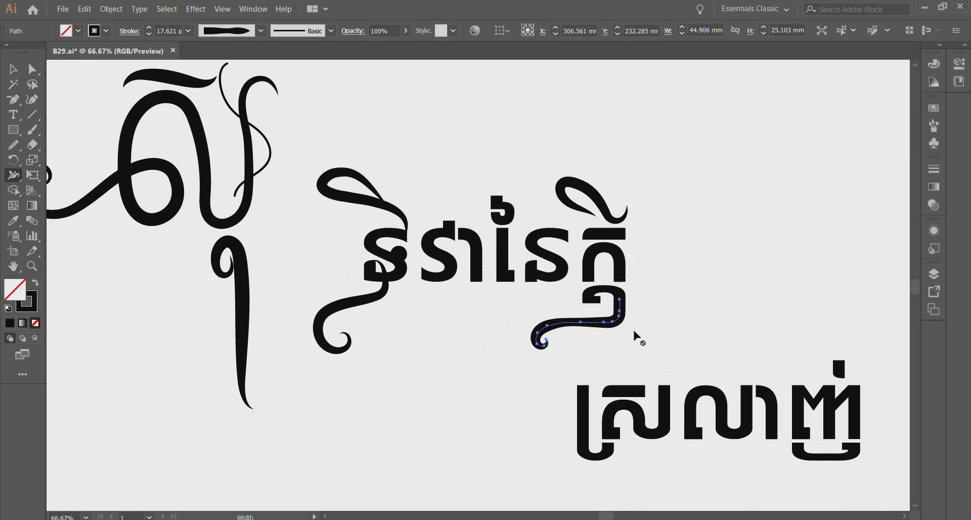
{"action": "left_click", "coordinate": [13, 69]}
{"action": "left_click", "coordinate": [424, 328]}
{"action": "scroll", "coordinate": [499, 335], "scroll_direction": "up", "scroll_amount": 2}
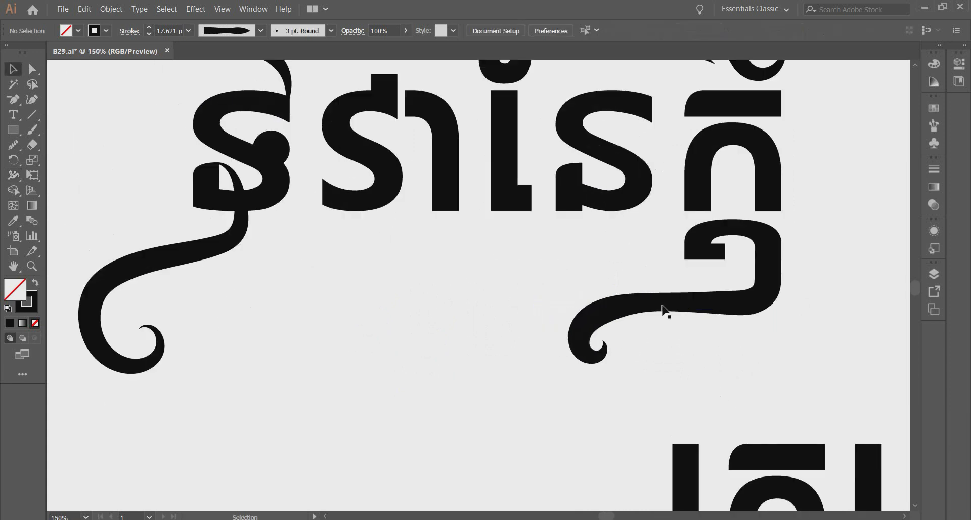
{"action": "left_click", "coordinate": [663, 306]}
{"action": "left_click", "coordinate": [782, 301]}
{"action": "left_click", "coordinate": [753, 306]}
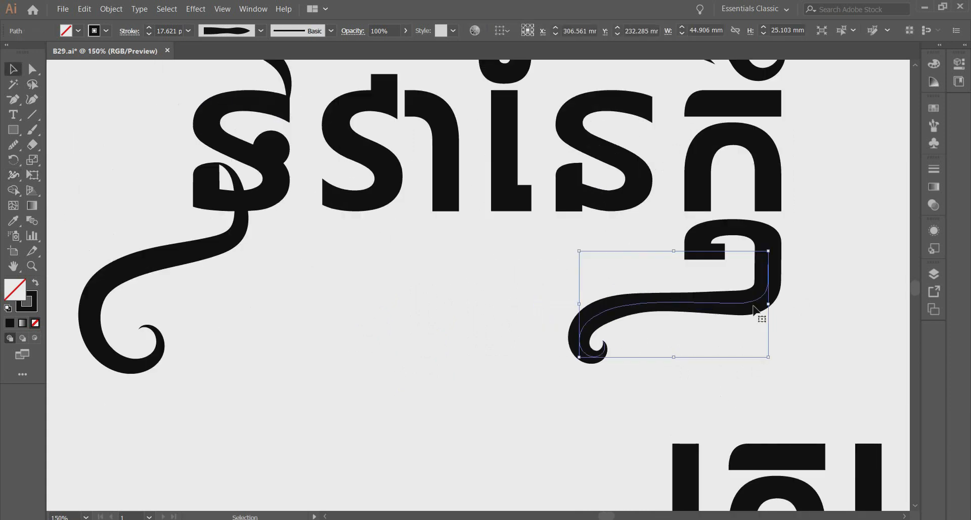
{"action": "left_click", "coordinate": [539, 295]}
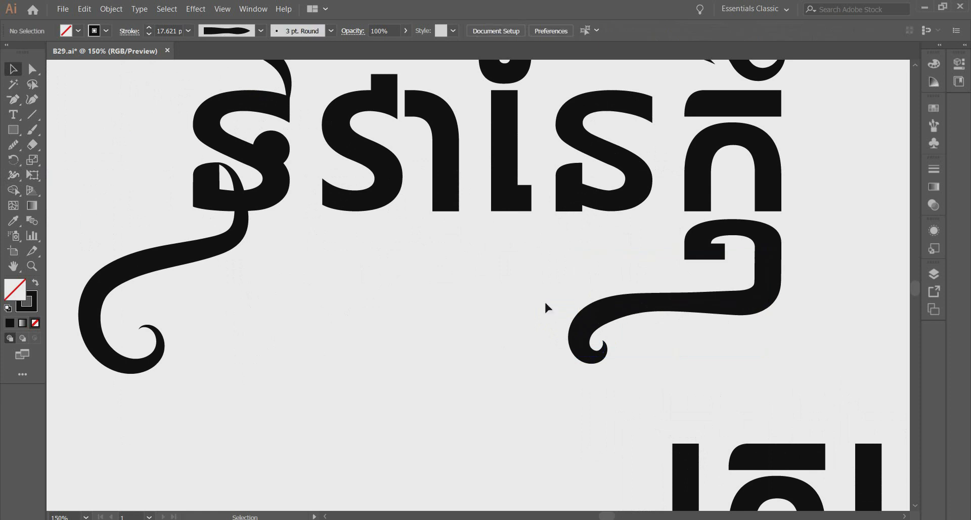
Try lowering the middle anchor point on the horizontal stretch of the last letter's lower flourish, then undo the move.
{"action": "left_click", "coordinate": [33, 71]}
{"action": "left_click", "coordinate": [641, 307]}
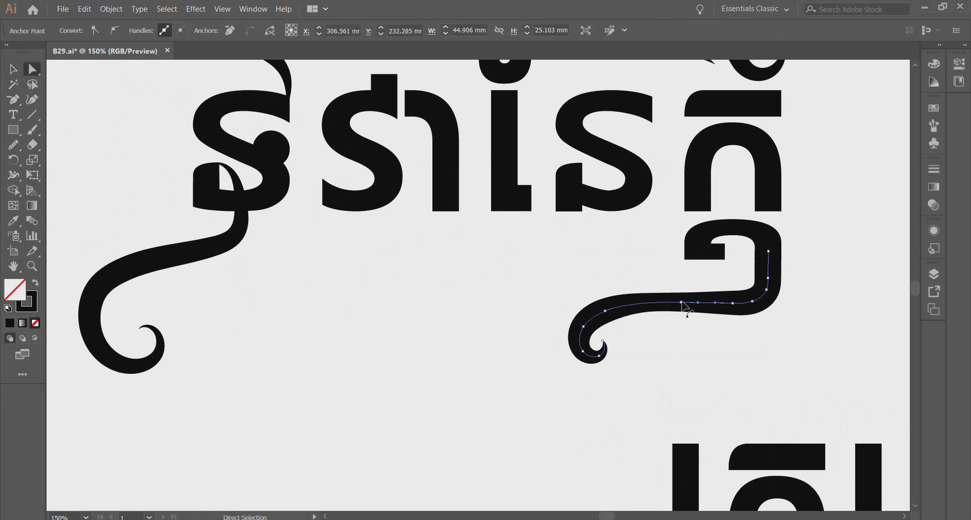
{"action": "left_click_drag", "start_coordinate": [682, 303], "coordinate": [684, 308]}
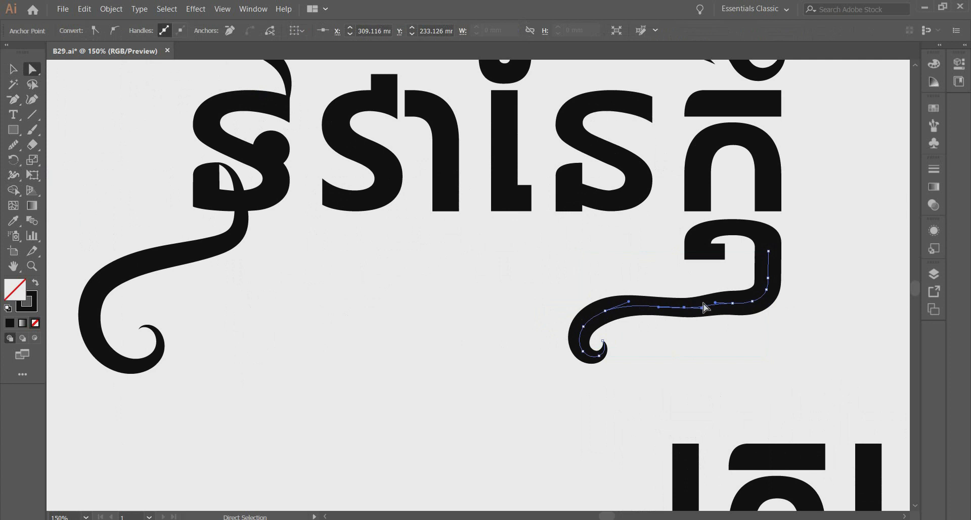
{"action": "key", "text": "ctrl+z"}
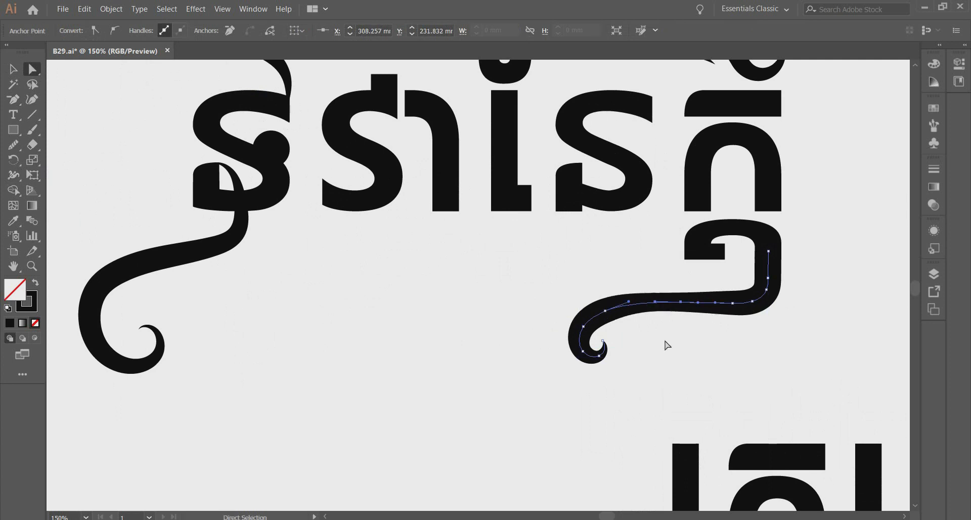
{"action": "left_click", "coordinate": [688, 337]}
{"action": "left_click", "coordinate": [14, 69]}
Move the second Khmer word up and left so it sits directly beneath the first line of lettering.
{"action": "scroll", "coordinate": [458, 305], "scroll_direction": "down", "scroll_amount": 4}
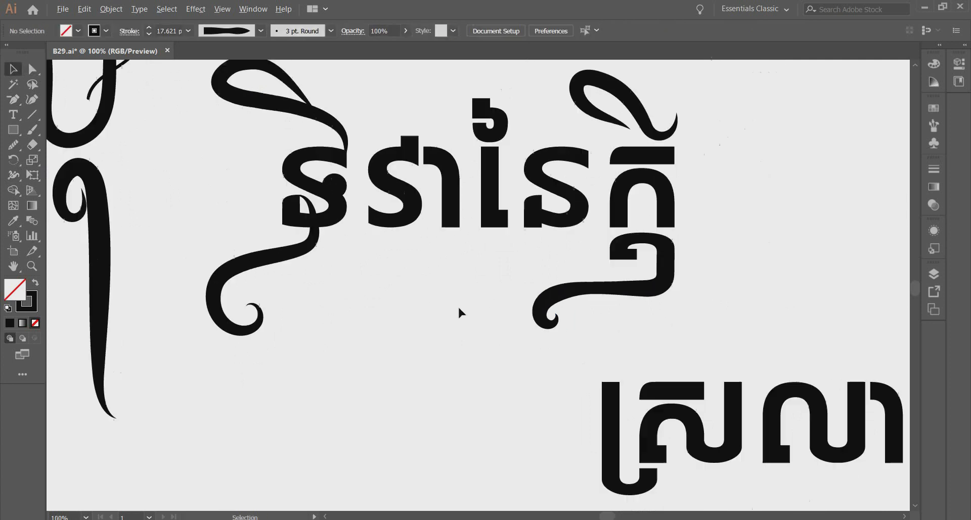
{"action": "scroll", "coordinate": [460, 306], "scroll_direction": "up", "scroll_amount": 2}
{"action": "scroll", "coordinate": [486, 320], "scroll_direction": "down", "scroll_amount": 1}
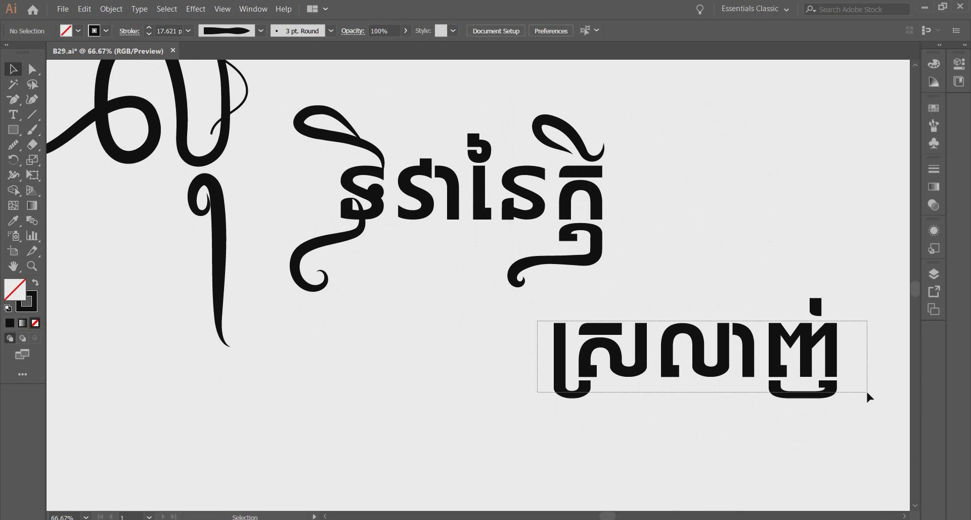
{"action": "left_click_drag", "start_coordinate": [781, 348], "coordinate": [557, 293]}
{"action": "left_click", "coordinate": [713, 262]}
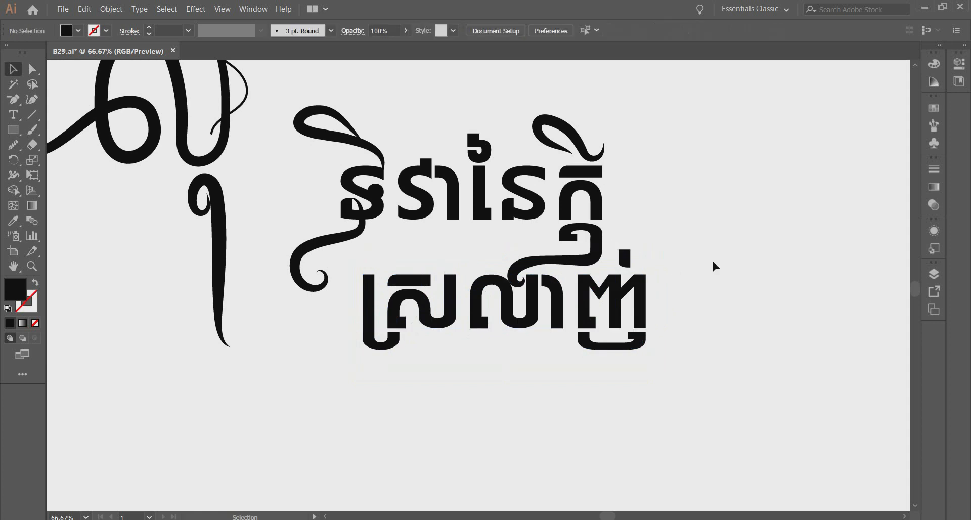
Expand the second word's live text into outlines and ungroup it into separate letter shapes.
{"action": "scroll", "coordinate": [703, 262], "scroll_direction": "up", "scroll_amount": 2}
{"action": "left_click", "coordinate": [484, 320]}
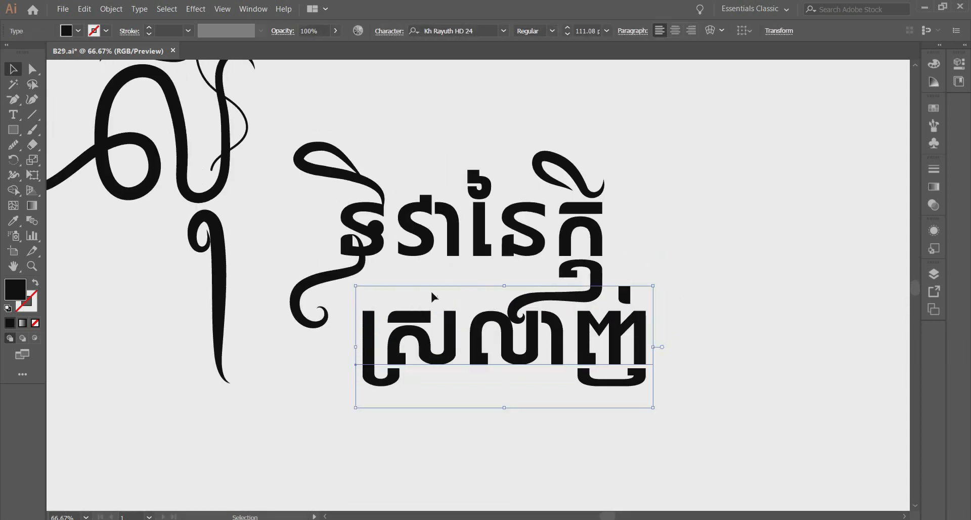
{"action": "left_click", "coordinate": [118, 8]}
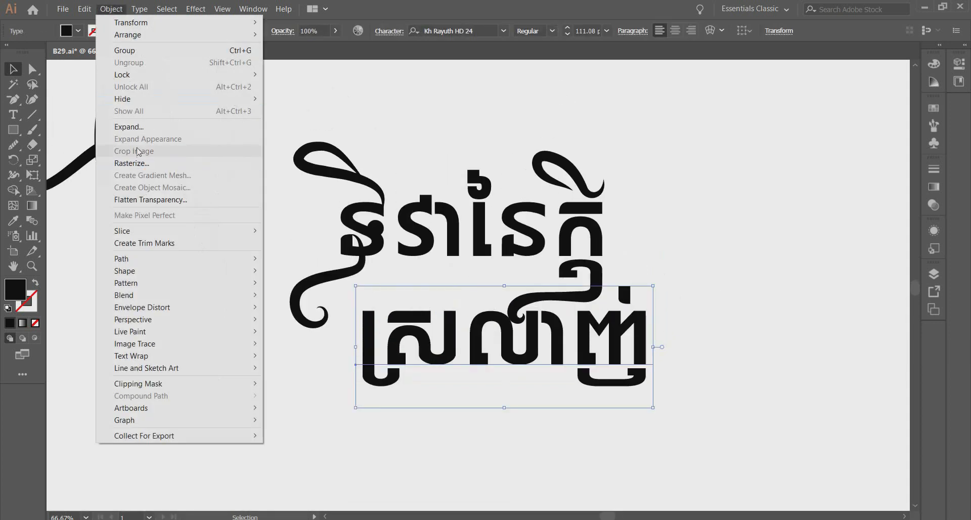
{"action": "left_click", "coordinate": [132, 127]}
{"action": "left_click", "coordinate": [455, 338]}
{"action": "left_click", "coordinate": [357, 323]}
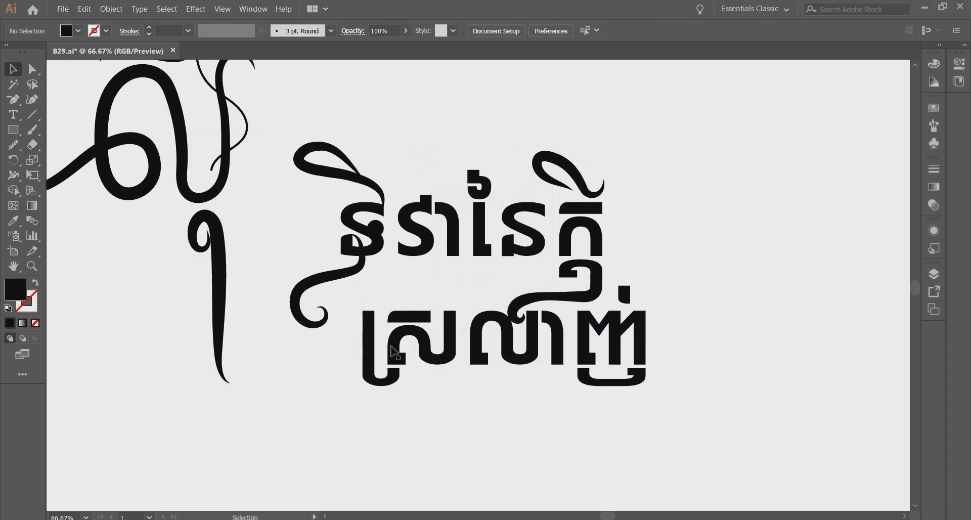
{"action": "right_click", "coordinate": [371, 344]}
{"action": "left_click", "coordinate": [418, 432]}
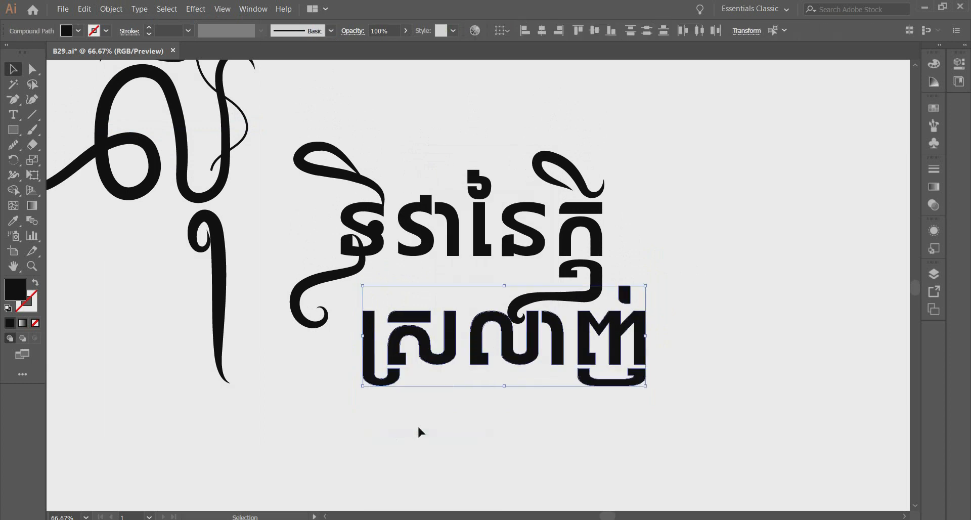
{"action": "left_click", "coordinate": [417, 424]}
Isolate the second word's first letter and delete the subscript that wraps its left side and underside.
{"action": "left_click", "coordinate": [368, 354]}
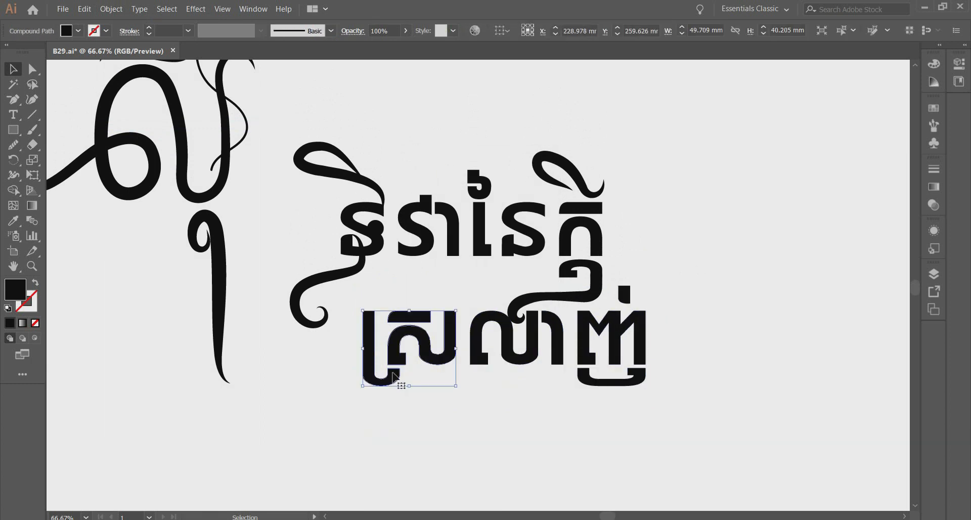
{"action": "right_click", "coordinate": [392, 374]}
{"action": "left_click", "coordinate": [436, 277]}
{"action": "right_click", "coordinate": [393, 375]}
{"action": "left_click", "coordinate": [351, 401]}
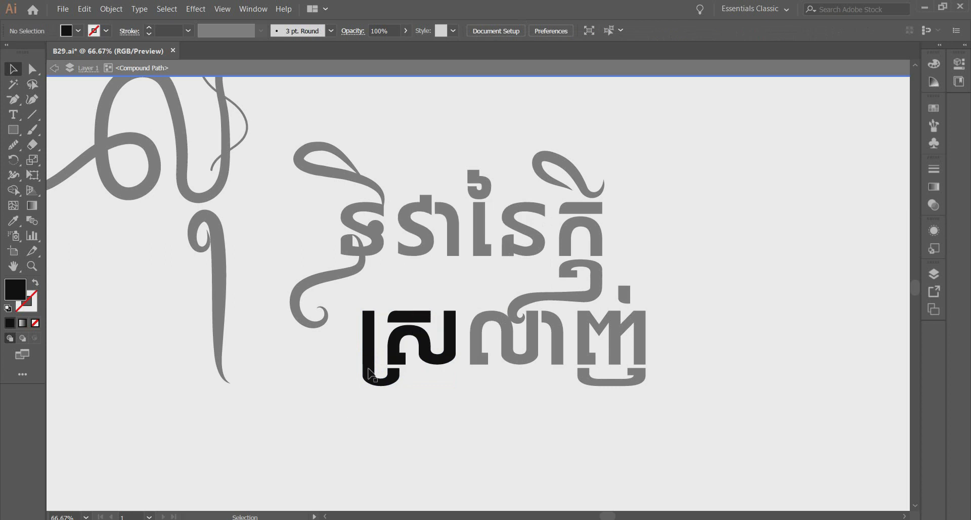
{"action": "left_click", "coordinate": [368, 359]}
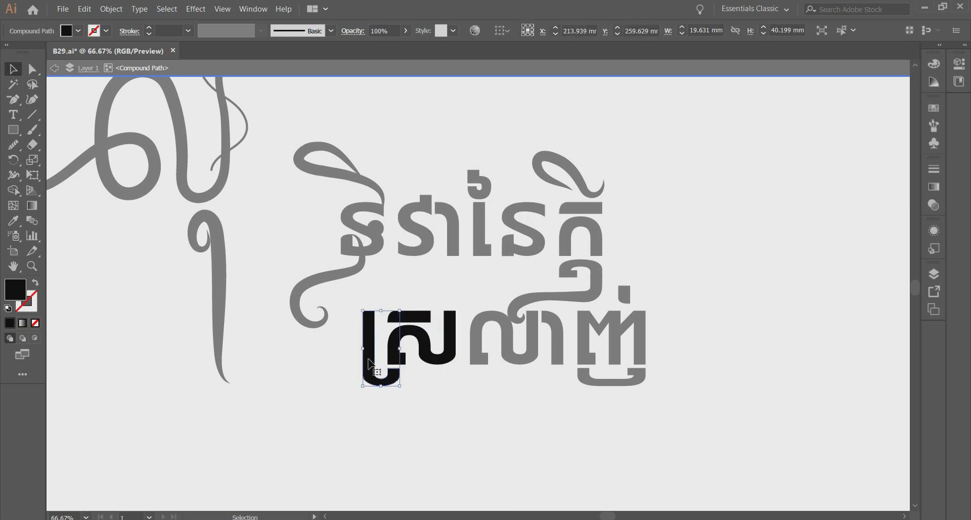
{"action": "key", "text": "Delete"}
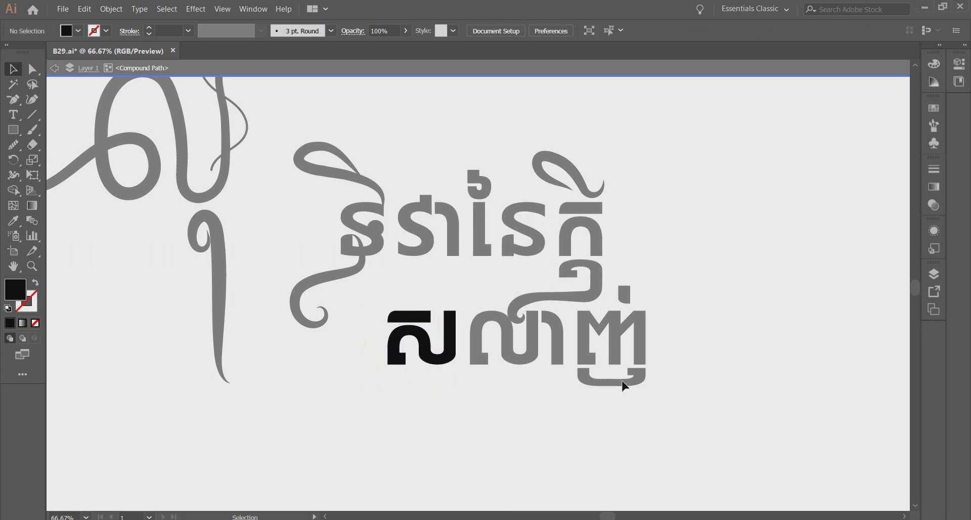
{"action": "left_click", "coordinate": [54, 74]}
Delete the curved subscript beneath the second word's last letter, exit isolation mode and activate the Paintbrush tool.
{"action": "left_click", "coordinate": [592, 381]}
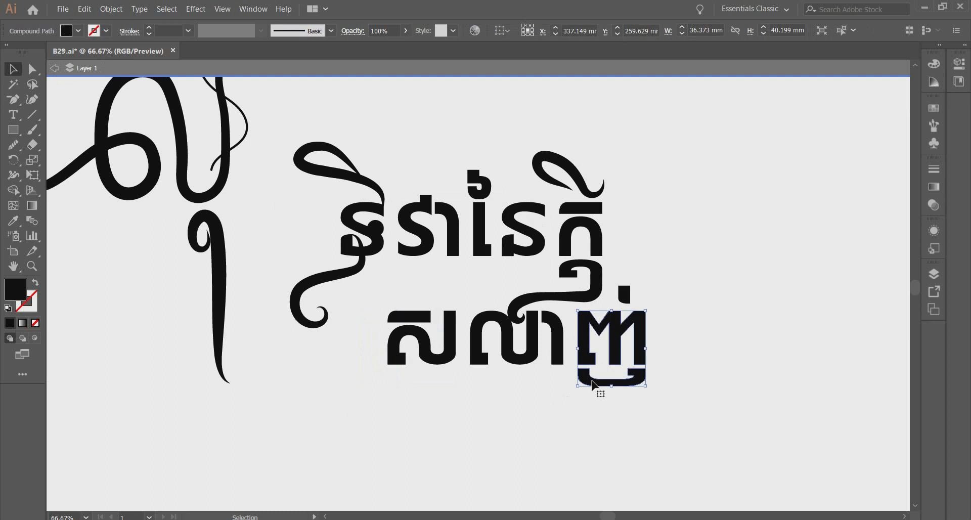
{"action": "right_click", "coordinate": [594, 384]}
{"action": "double_click", "coordinate": [593, 382]}
{"action": "left_click", "coordinate": [598, 380]}
{"action": "key", "text": "Delete"}
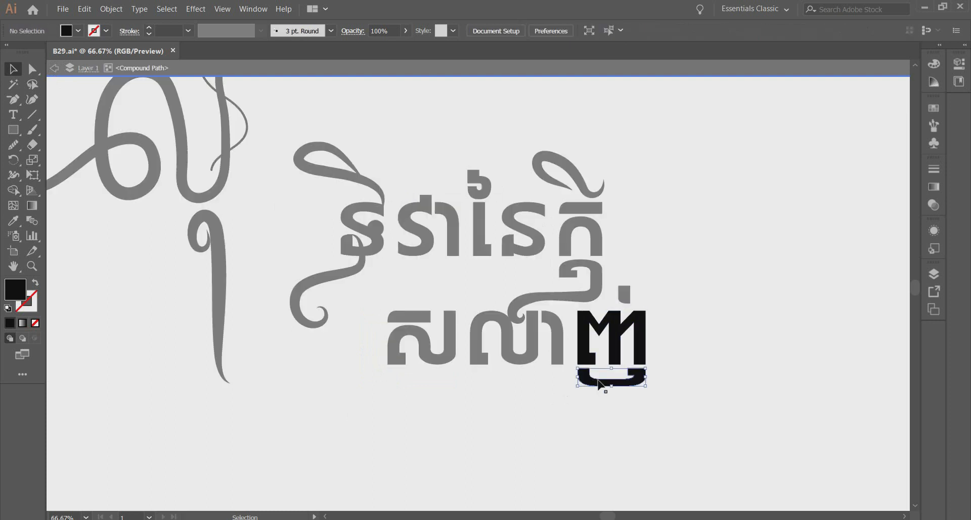
{"action": "left_click", "coordinate": [55, 69]}
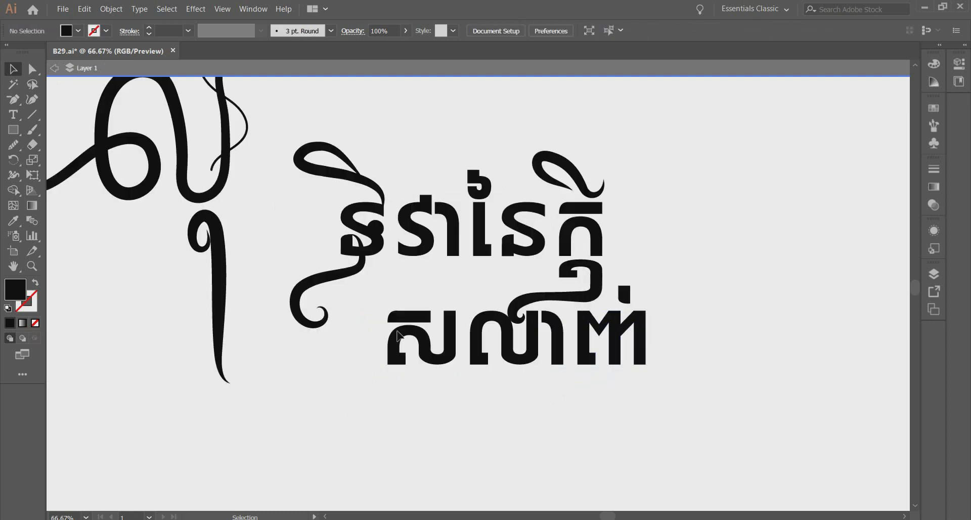
{"action": "left_click", "coordinate": [31, 129]}
{"action": "left_click", "coordinate": [53, 74]}
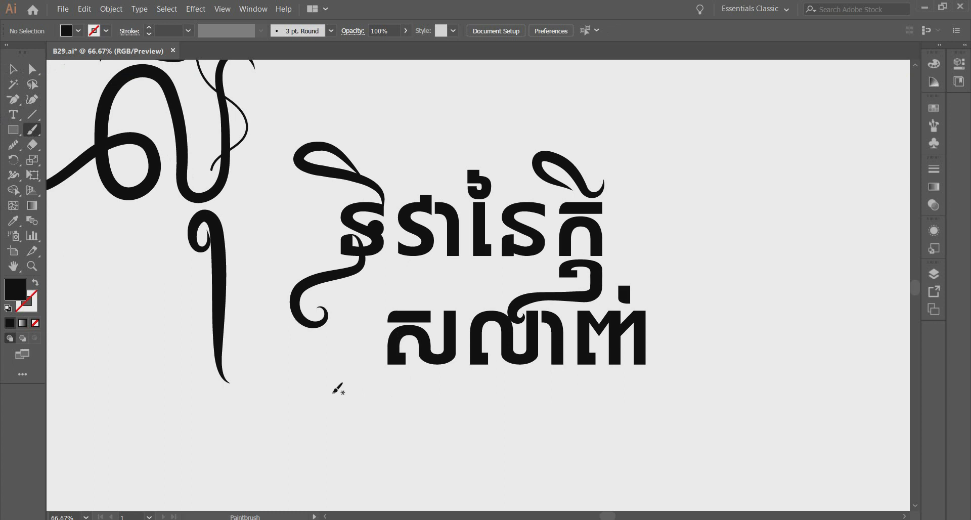
Try painting a flourish around the second word's first letter, ending in a small curl above it, then undo the stroke.
{"action": "scroll", "coordinate": [371, 356], "scroll_direction": "up", "scroll_amount": 2, "text": "alt"}
{"action": "scroll", "coordinate": [455, 450], "scroll_direction": "down", "scroll_amount": 3}
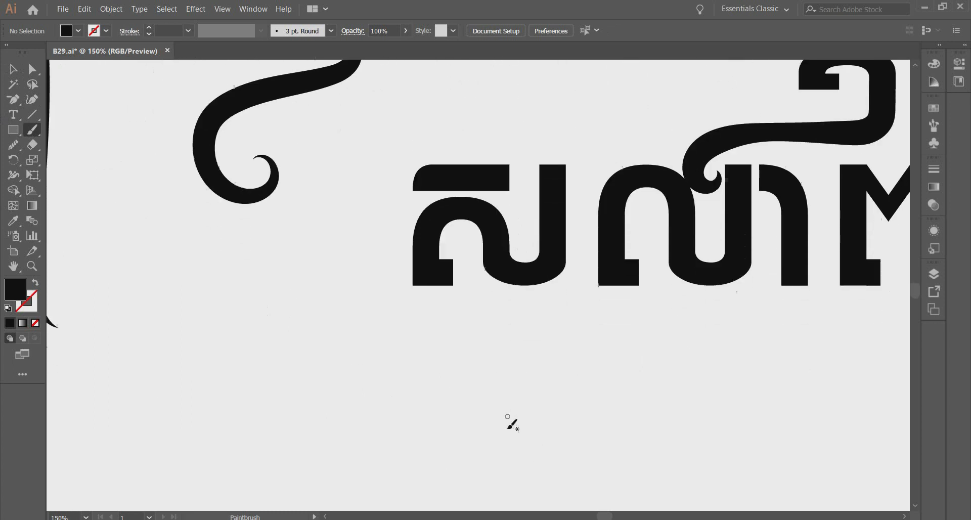
{"action": "scroll", "coordinate": [497, 377], "scroll_direction": "down", "scroll_amount": 3}
{"action": "scroll", "coordinate": [493, 372], "scroll_direction": "up", "scroll_amount": 2}
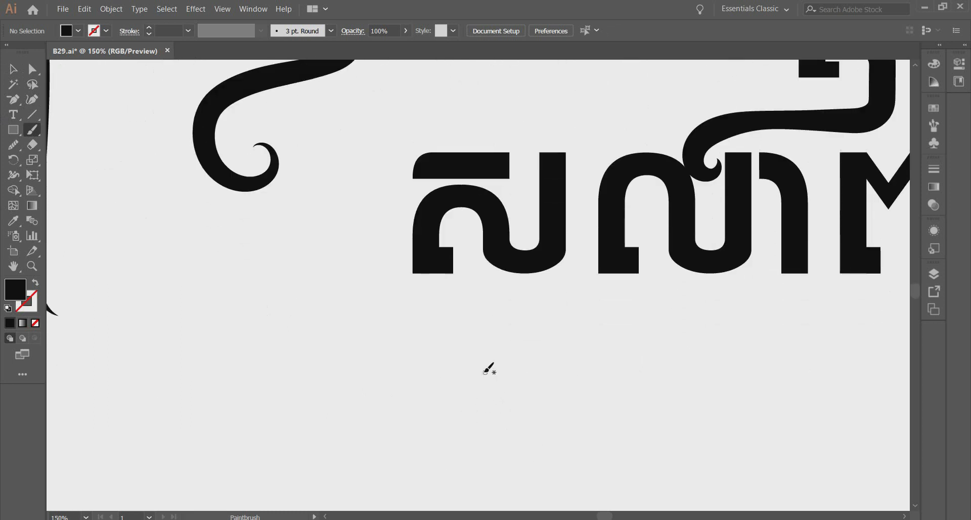
{"action": "mouse_move", "coordinate": [493, 379]}
{"action": "left_mouse_down"}
{"action": "mouse_move", "coordinate": [510, 394]}
{"action": "mouse_move", "coordinate": [533, 360]}
{"action": "mouse_move", "coordinate": [459, 308]}
{"action": "mouse_move", "coordinate": [399, 287]}
{"action": "mouse_move", "coordinate": [353, 233]}
{"action": "mouse_move", "coordinate": [358, 168]}
{"action": "mouse_move", "coordinate": [531, 95]}
{"action": "left_mouse_up"}
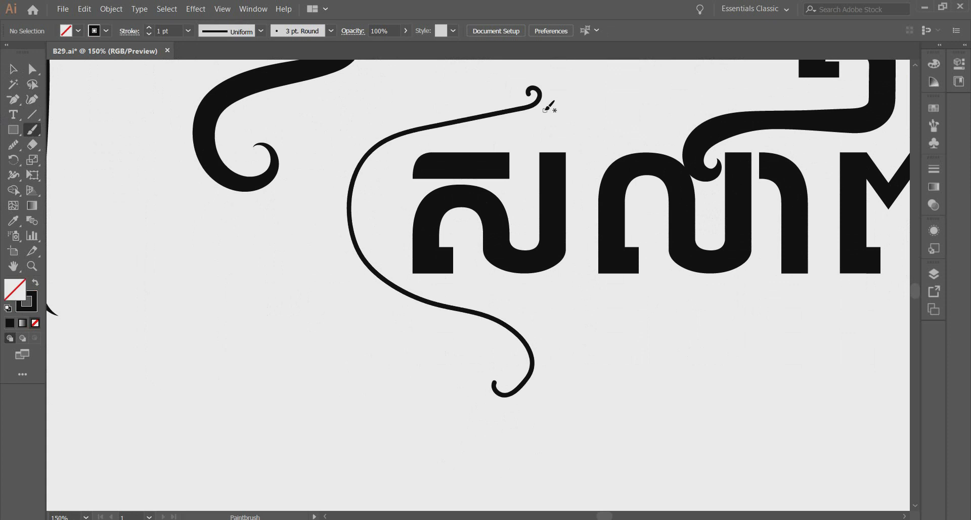
{"action": "scroll", "coordinate": [579, 215], "scroll_direction": "down", "scroll_amount": 3}
{"action": "scroll", "coordinate": [579, 215], "scroll_direction": "up", "scroll_amount": 2}
{"action": "scroll", "coordinate": [578, 257], "scroll_direction": "up", "scroll_amount": 5}
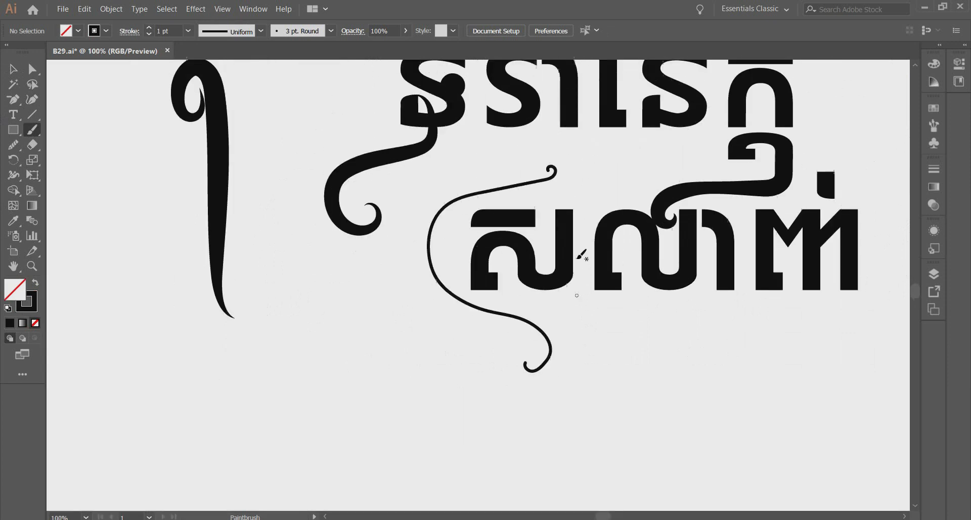
{"action": "scroll", "coordinate": [555, 386], "scroll_direction": "down", "scroll_amount": 4}
{"action": "scroll", "coordinate": [555, 367], "scroll_direction": "up", "scroll_amount": 3}
{"action": "key", "text": "ctrl+z"}
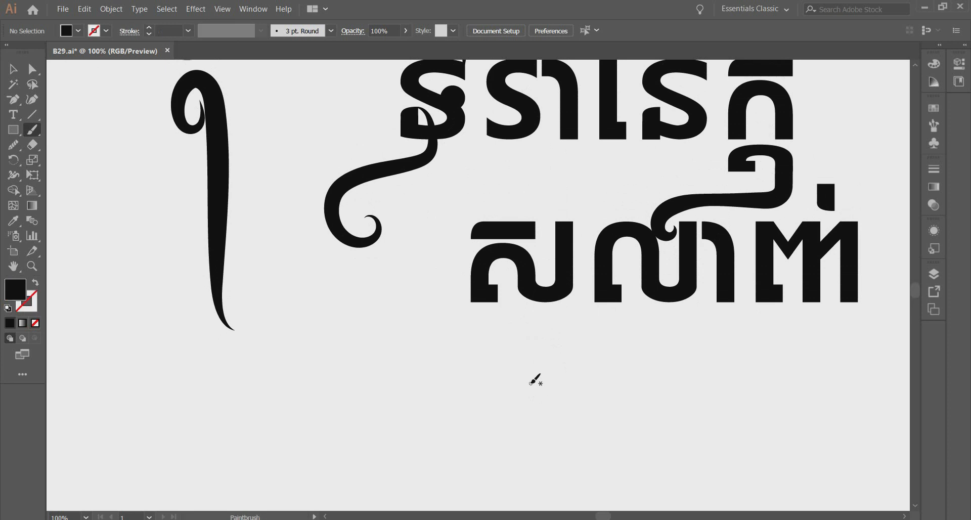
Paint a replacement flourish from a curl below the second word's first letter, around its left side and over its top.
{"action": "mouse_move", "coordinate": [526, 376]}
{"action": "left_mouse_down"}
{"action": "mouse_move", "coordinate": [539, 400]}
{"action": "mouse_move", "coordinate": [561, 374]}
{"action": "mouse_move", "coordinate": [440, 319]}
{"action": "mouse_move", "coordinate": [413, 227]}
{"action": "mouse_move", "coordinate": [458, 187]}
{"action": "mouse_move", "coordinate": [581, 161]}
{"action": "left_mouse_up"}
{"action": "key", "text": "ctrl+z"}
{"action": "mouse_move", "coordinate": [532, 385]}
{"action": "left_mouse_down"}
{"action": "mouse_move", "coordinate": [535, 407]}
{"action": "mouse_move", "coordinate": [556, 372]}
{"action": "mouse_move", "coordinate": [541, 349]}
{"action": "mouse_move", "coordinate": [432, 299]}
{"action": "mouse_move", "coordinate": [422, 268]}
{"action": "mouse_move", "coordinate": [430, 230]}
{"action": "mouse_move", "coordinate": [447, 208]}
{"action": "mouse_move", "coordinate": [607, 180]}
{"action": "left_mouse_up"}
{"action": "scroll", "coordinate": [682, 256], "scroll_direction": "down", "scroll_amount": 3}
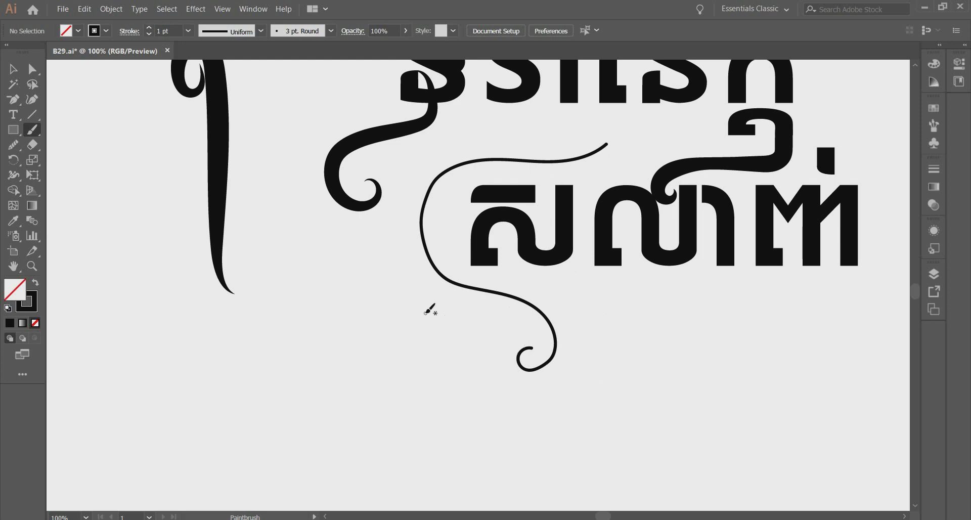
{"action": "scroll", "coordinate": [700, 377], "scroll_direction": "up", "scroll_amount": 3}
{"action": "scroll", "coordinate": [764, 392], "scroll_direction": "up", "scroll_amount": 3}
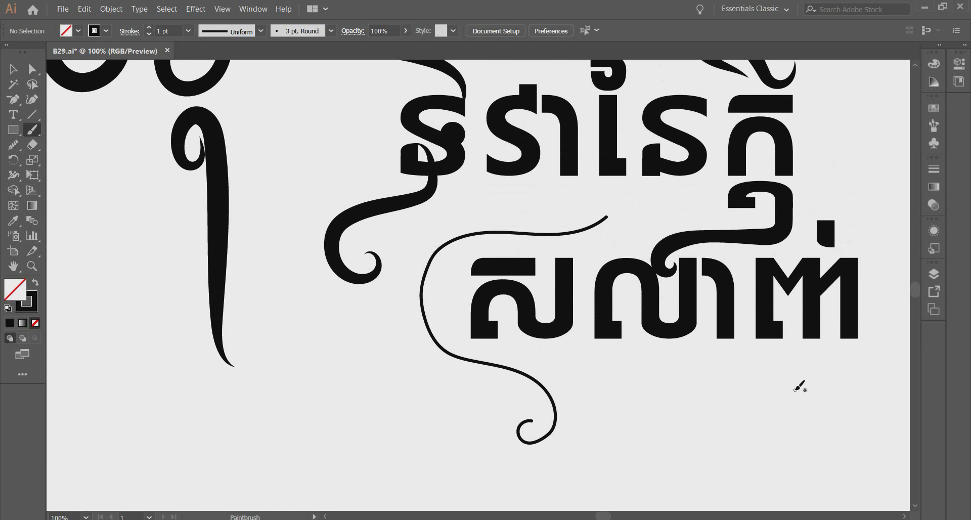
Try several freehand versions of a curling flourish beneath the second word's last letters, undoing each one.
{"action": "scroll", "coordinate": [834, 364], "scroll_direction": "down", "scroll_amount": 5}
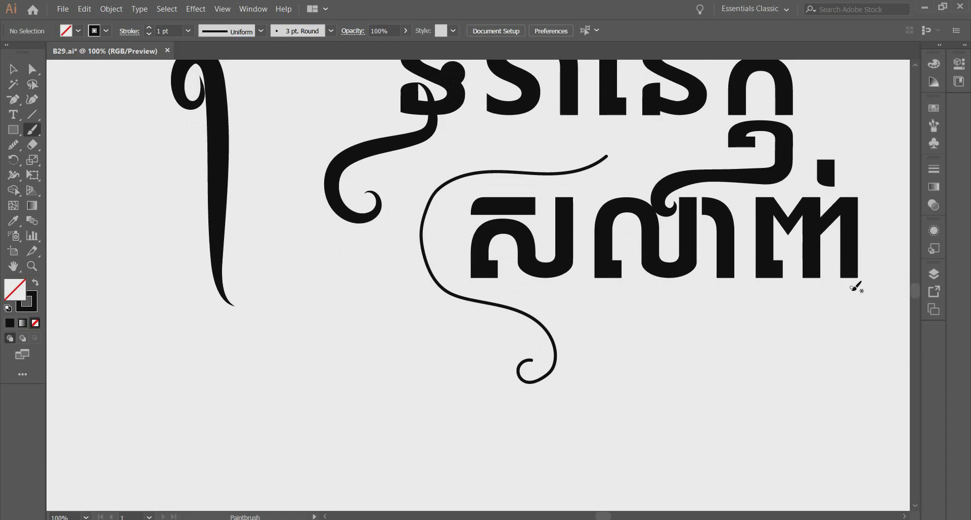
{"action": "mouse_move", "coordinate": [834, 292]}
{"action": "left_mouse_down"}
{"action": "mouse_move", "coordinate": [868, 297]}
{"action": "mouse_move", "coordinate": [865, 337]}
{"action": "mouse_move", "coordinate": [825, 347]}
{"action": "mouse_move", "coordinate": [697, 307]}
{"action": "mouse_move", "coordinate": [642, 311]}
{"action": "mouse_move", "coordinate": [616, 334]}
{"action": "mouse_move", "coordinate": [623, 349]}
{"action": "mouse_move", "coordinate": [650, 350]}
{"action": "left_mouse_up"}
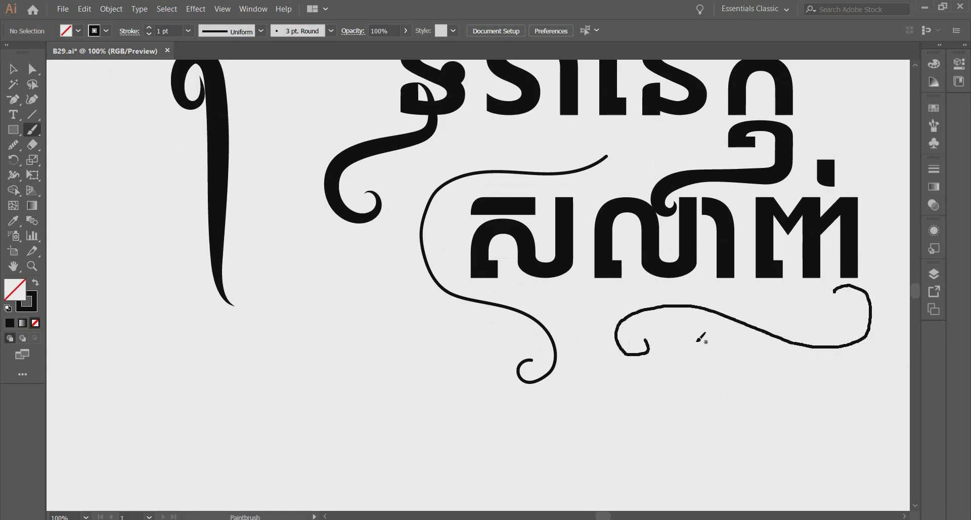
{"action": "scroll", "coordinate": [817, 334], "scroll_direction": "down", "scroll_amount": 2}
{"action": "key", "text": "ctrl+z"}
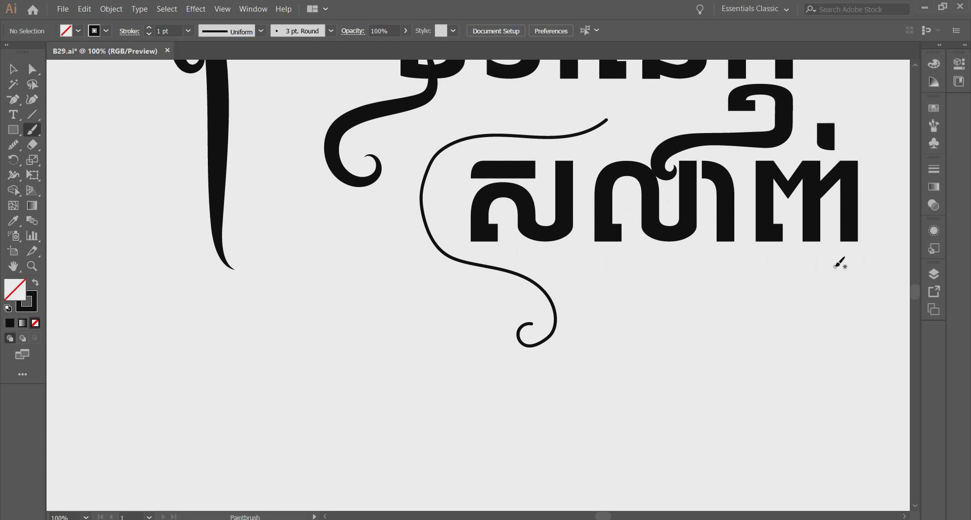
{"action": "mouse_move", "coordinate": [842, 281]}
{"action": "left_mouse_down"}
{"action": "mouse_move", "coordinate": [830, 262]}
{"action": "mouse_move", "coordinate": [850, 252]}
{"action": "mouse_move", "coordinate": [864, 290]}
{"action": "mouse_move", "coordinate": [854, 310]}
{"action": "mouse_move", "coordinate": [822, 320]}
{"action": "mouse_move", "coordinate": [682, 285]}
{"action": "mouse_move", "coordinate": [612, 286]}
{"action": "mouse_move", "coordinate": [598, 319]}
{"action": "mouse_move", "coordinate": [628, 339]}
{"action": "mouse_move", "coordinate": [646, 328]}
{"action": "left_mouse_up"}
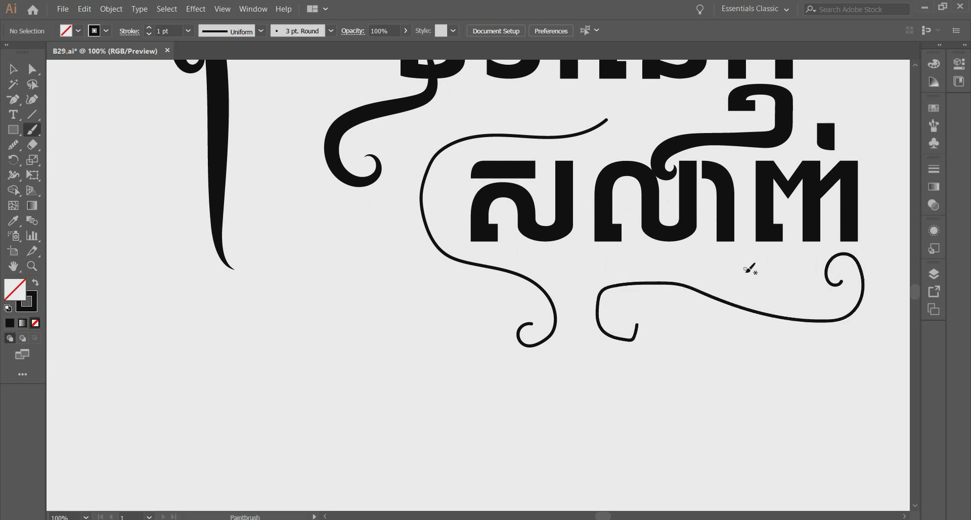
{"action": "scroll", "coordinate": [769, 288], "scroll_direction": "down", "scroll_amount": 1}
{"action": "key", "text": "ctrl+z"}
{"action": "mouse_move", "coordinate": [829, 275]}
{"action": "left_mouse_down"}
{"action": "mouse_move", "coordinate": [815, 255]}
{"action": "mouse_move", "coordinate": [837, 236]}
{"action": "mouse_move", "coordinate": [863, 246]}
{"action": "mouse_move", "coordinate": [870, 296]}
{"action": "mouse_move", "coordinate": [853, 317]}
{"action": "mouse_move", "coordinate": [779, 317]}
{"action": "mouse_move", "coordinate": [676, 272]}
{"action": "mouse_move", "coordinate": [622, 278]}
{"action": "mouse_move", "coordinate": [614, 298]}
{"action": "mouse_move", "coordinate": [647, 320]}
{"action": "left_mouse_up"}
{"action": "scroll", "coordinate": [704, 334], "scroll_direction": "down", "scroll_amount": 2}
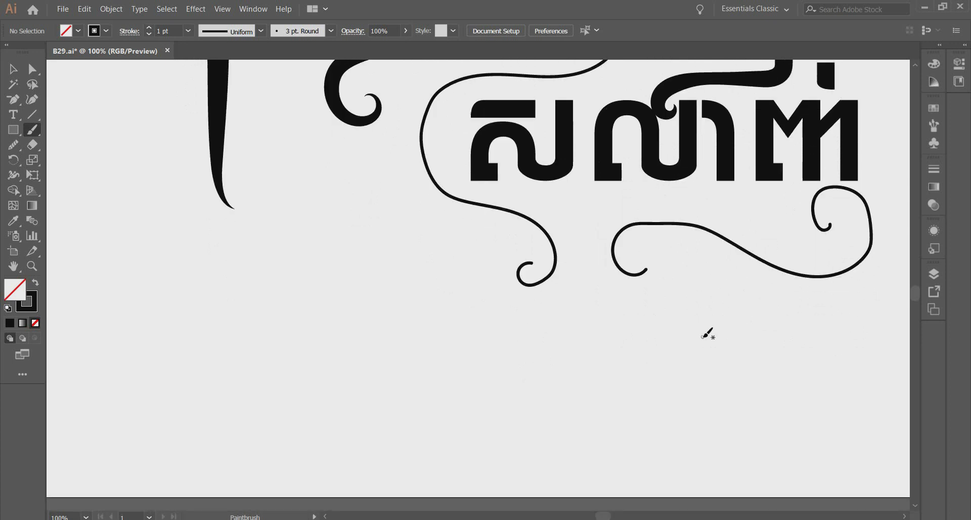
{"action": "key", "text": "ctrl+z"}
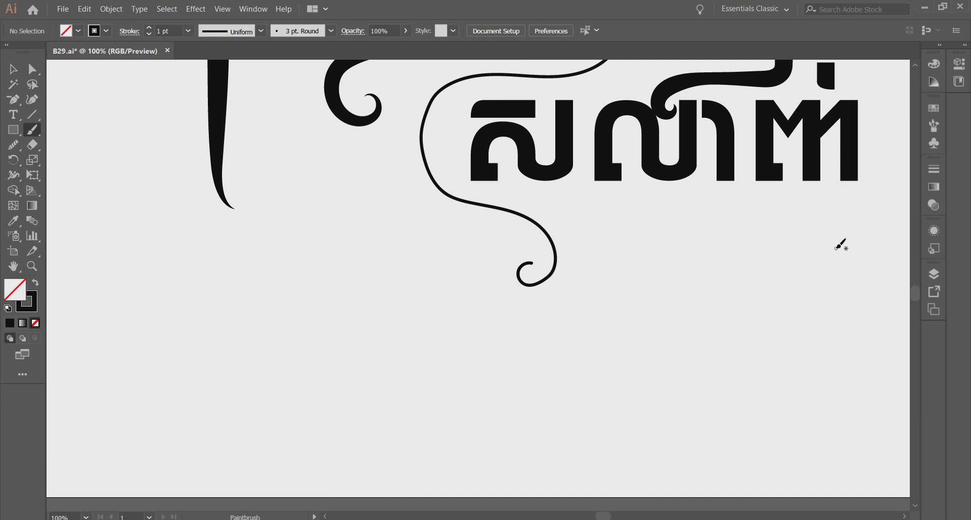
{"action": "mouse_move", "coordinate": [836, 248]}
{"action": "left_mouse_down"}
{"action": "mouse_move", "coordinate": [818, 208]}
{"action": "mouse_move", "coordinate": [859, 204]}
{"action": "mouse_move", "coordinate": [859, 267]}
{"action": "mouse_move", "coordinate": [804, 294]}
{"action": "mouse_move", "coordinate": [632, 285]}
{"action": "left_mouse_up"}
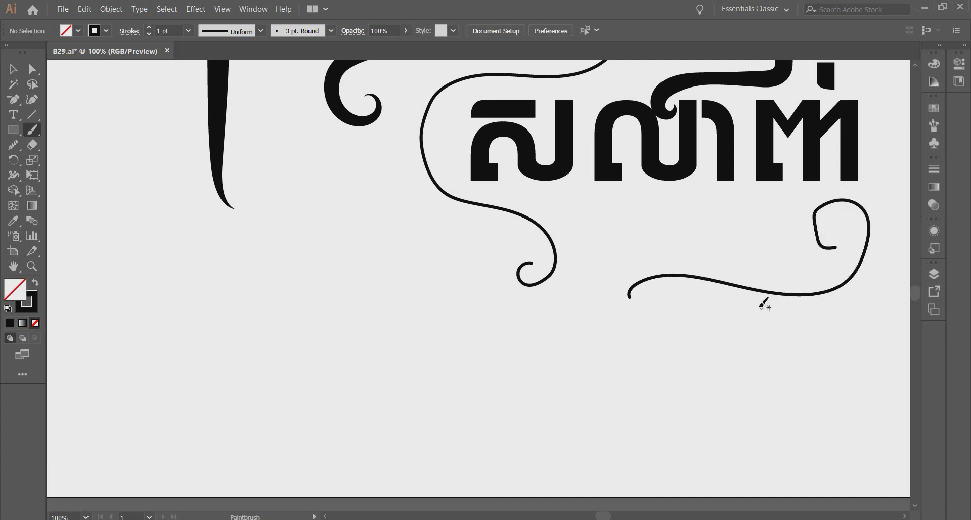
{"action": "key", "text": "ctrl+z"}
Paint a flourish from a round curl beneath the second word's last letter, sweeping left to a small hook under the middle letter.
{"action": "mouse_move", "coordinate": [831, 247]}
{"action": "left_mouse_down"}
{"action": "mouse_move", "coordinate": [809, 212]}
{"action": "mouse_move", "coordinate": [834, 196]}
{"action": "mouse_move", "coordinate": [861, 229]}
{"action": "mouse_move", "coordinate": [851, 256]}
{"action": "mouse_move", "coordinate": [814, 272]}
{"action": "mouse_move", "coordinate": [635, 249]}
{"action": "mouse_move", "coordinate": [617, 278]}
{"action": "left_mouse_up"}
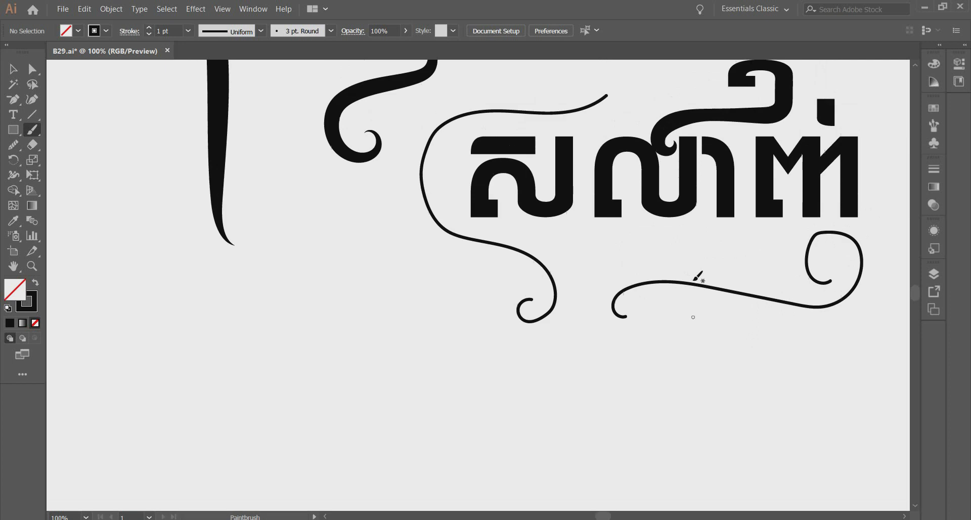
{"action": "scroll", "coordinate": [703, 276], "scroll_direction": "up", "scroll_amount": 2}
{"action": "scroll", "coordinate": [703, 276], "scroll_direction": "up", "scroll_amount": 1}
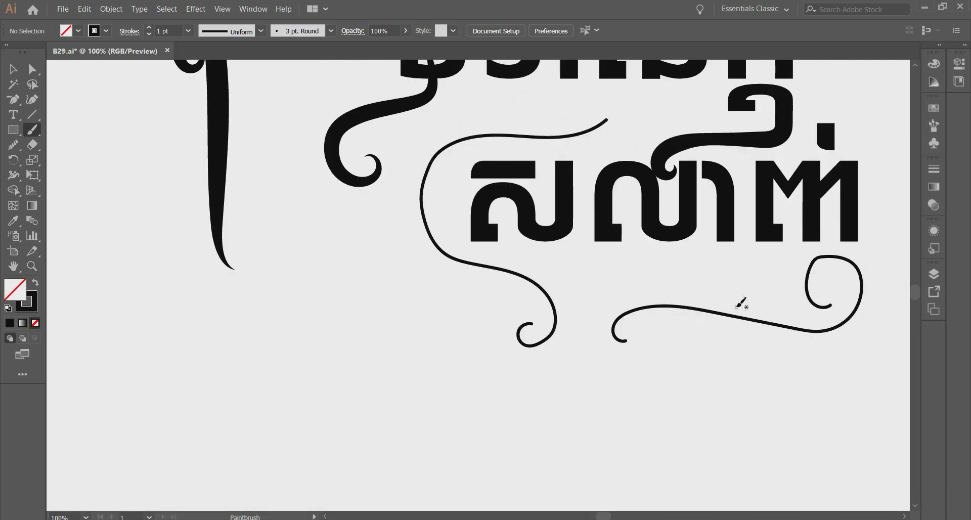
{"action": "scroll", "coordinate": [840, 288], "scroll_direction": "down", "scroll_amount": 4}
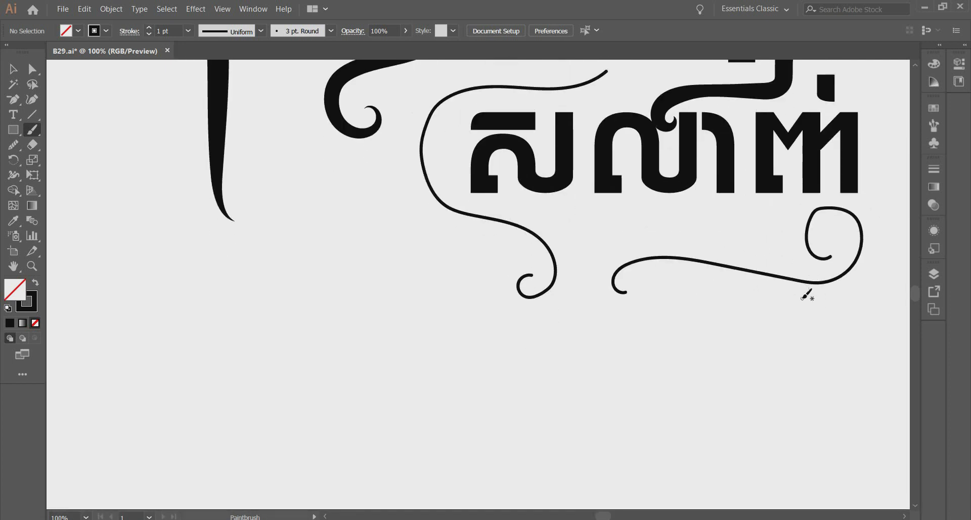
Give the flourish beneath the second word's last letter the Basic brush, Width Profile 1 and a 16 pt stroke.
{"action": "scroll", "coordinate": [683, 300], "scroll_direction": "up", "scroll_amount": 3}
{"action": "left_click", "coordinate": [12, 71]}
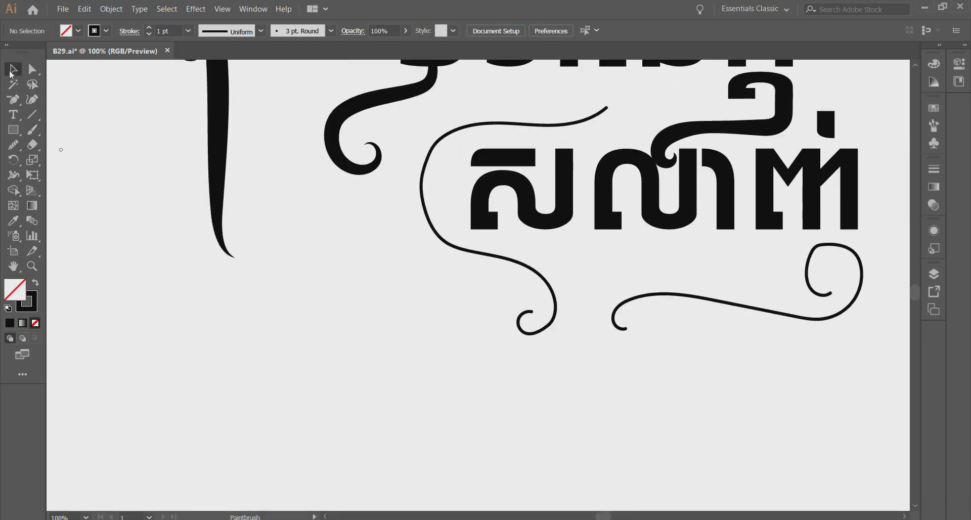
{"action": "left_click", "coordinate": [814, 286]}
{"action": "left_click", "coordinate": [331, 32]}
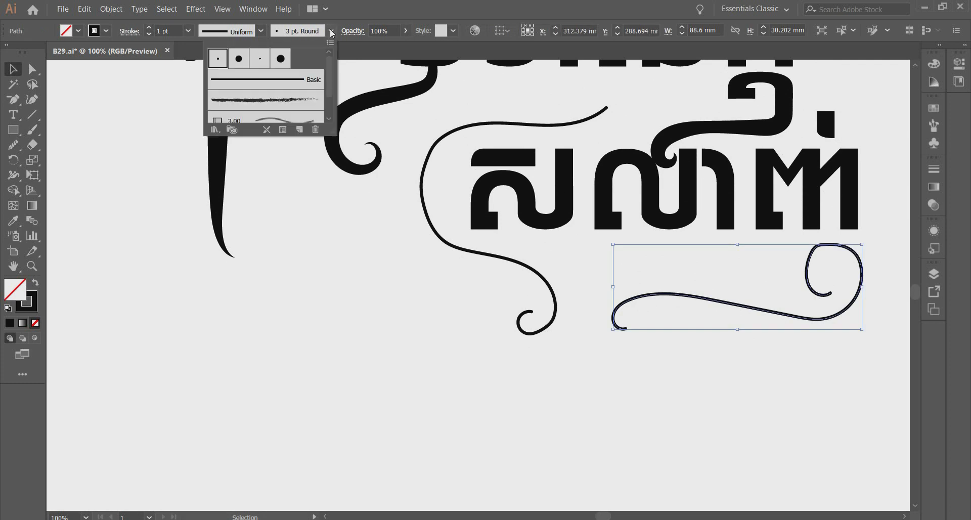
{"action": "left_click", "coordinate": [303, 78]}
{"action": "left_click", "coordinate": [261, 30]}
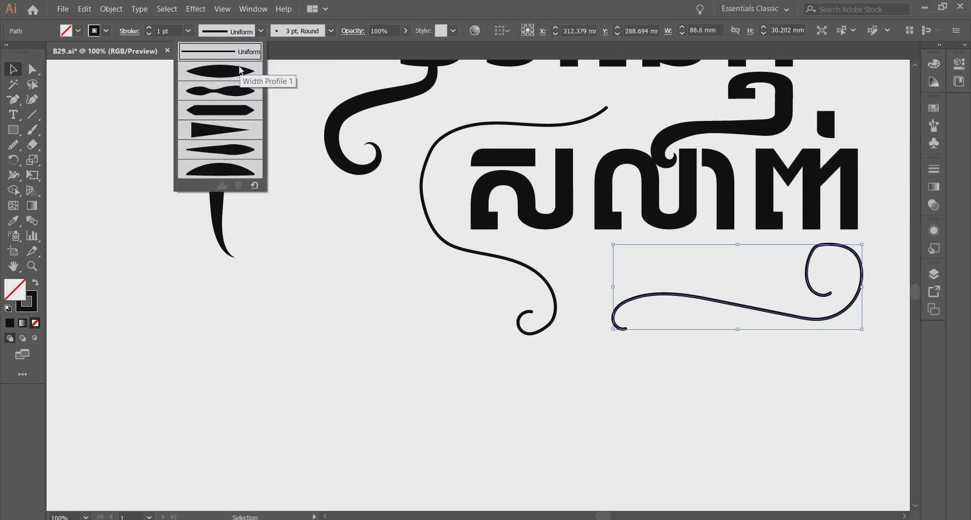
{"action": "left_click", "coordinate": [240, 70]}
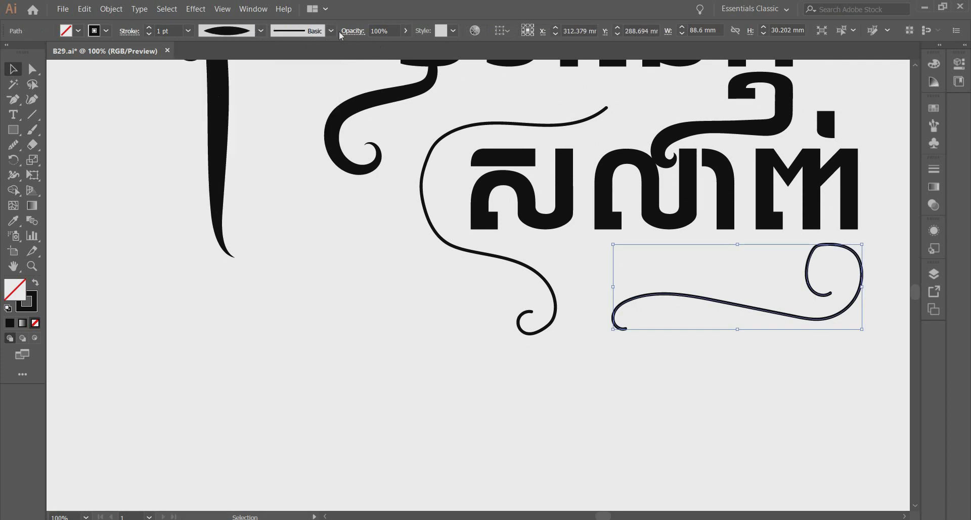
{"action": "left_click", "coordinate": [332, 30]}
{"action": "left_click", "coordinate": [303, 80]}
{"action": "left_click", "coordinate": [188, 30]}
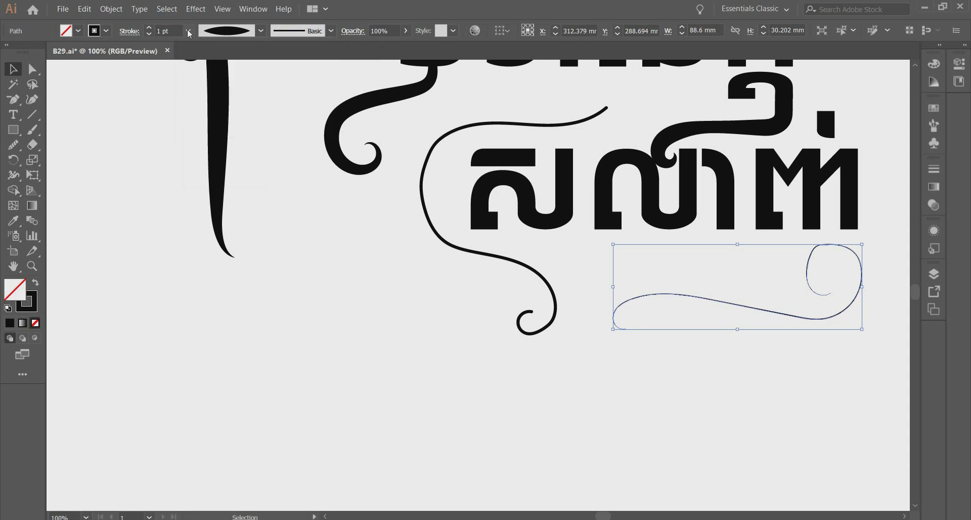
{"action": "left_click", "coordinate": [188, 31]}
{"action": "left_click", "coordinate": [208, 260]}
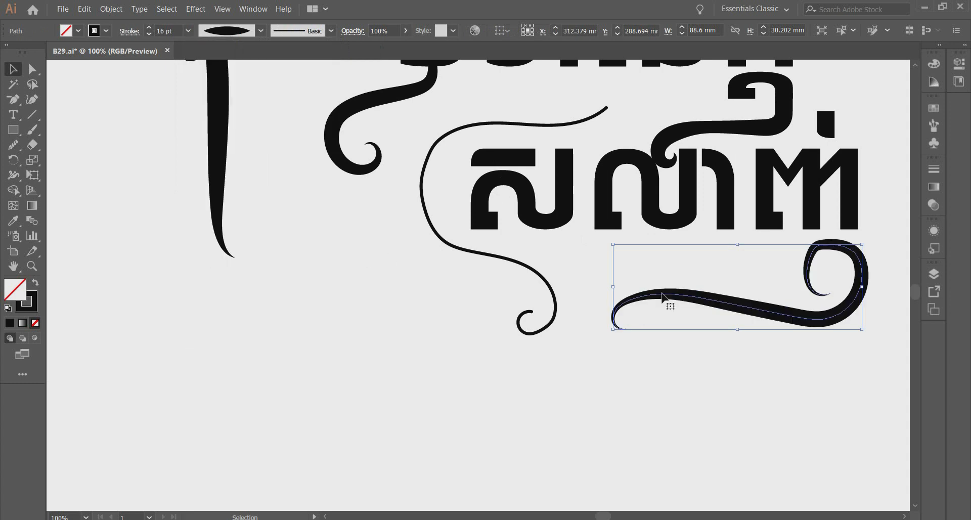
Smooth the round curl at the right end of the flourish beneath the second word's last letter.
{"action": "left_click", "coordinate": [14, 146]}
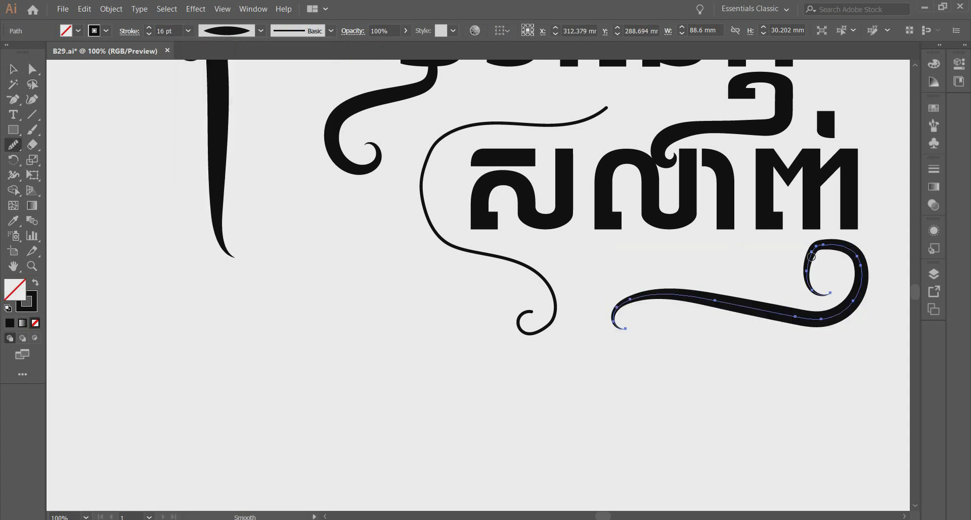
{"action": "scroll", "coordinate": [811, 256], "scroll_direction": "up", "scroll_amount": 2}
{"action": "mouse_move", "coordinate": [827, 242]}
{"action": "left_mouse_down"}
{"action": "mouse_move", "coordinate": [803, 261]}
{"action": "mouse_move", "coordinate": [816, 245]}
{"action": "mouse_move", "coordinate": [806, 287]}
{"action": "left_mouse_up"}
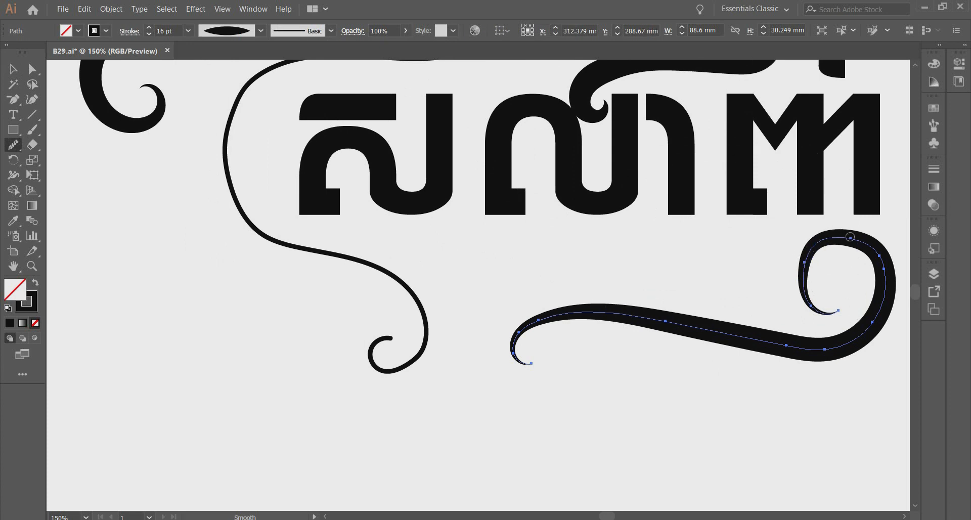
{"action": "left_click_drag", "start_coordinate": [817, 248], "coordinate": [808, 260]}
{"action": "mouse_move", "coordinate": [801, 299]}
{"action": "left_mouse_down"}
{"action": "mouse_move", "coordinate": [809, 312]}
{"action": "mouse_move", "coordinate": [842, 313]}
{"action": "mouse_move", "coordinate": [806, 307]}
{"action": "left_mouse_up"}
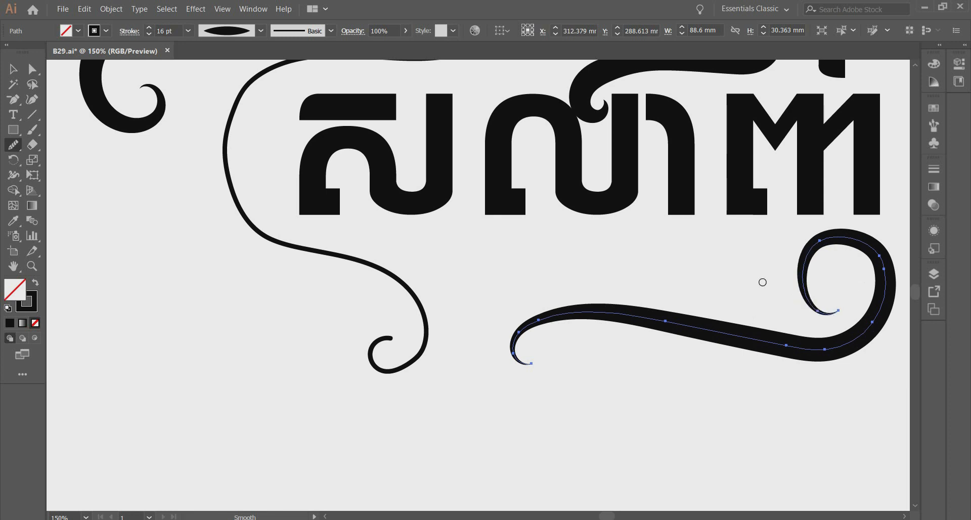
{"action": "key", "text": "v"}
{"action": "left_click", "coordinate": [585, 403]}
Smooth the long sweep and left hook of the flourish beneath the second word's last letter.
{"action": "left_click", "coordinate": [768, 354]}
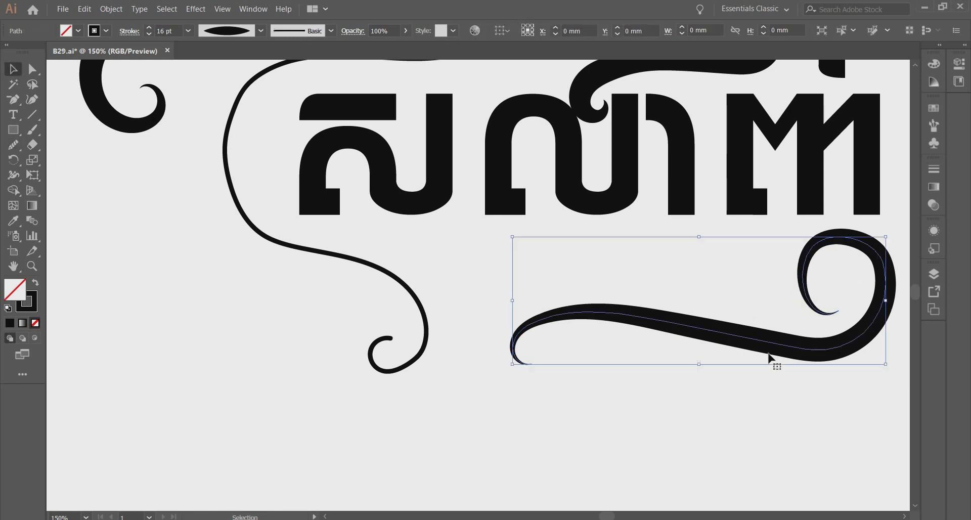
{"action": "left_click", "coordinate": [11, 145]}
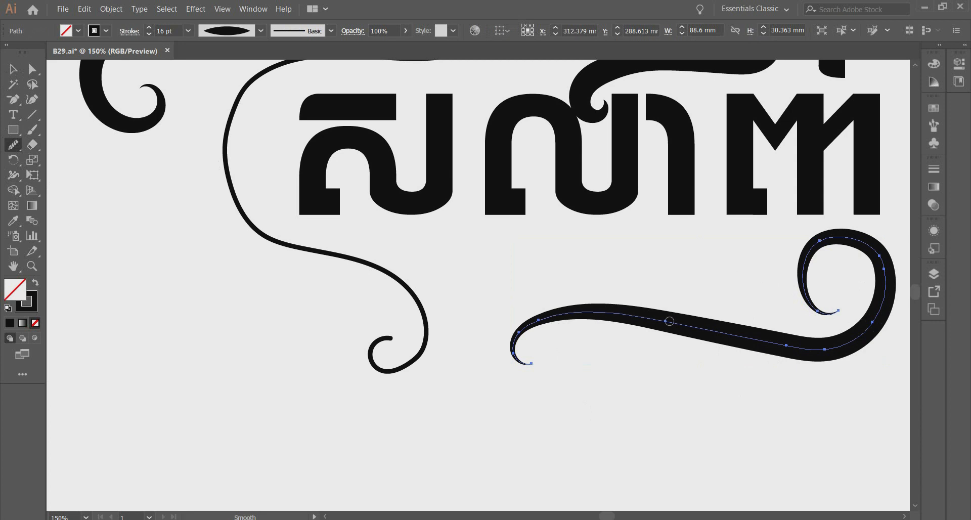
{"action": "mouse_move", "coordinate": [669, 320]}
{"action": "left_mouse_down"}
{"action": "mouse_move", "coordinate": [749, 345]}
{"action": "mouse_move", "coordinate": [849, 344]}
{"action": "left_mouse_up"}
{"action": "left_click_drag", "start_coordinate": [548, 316], "coordinate": [519, 332]}
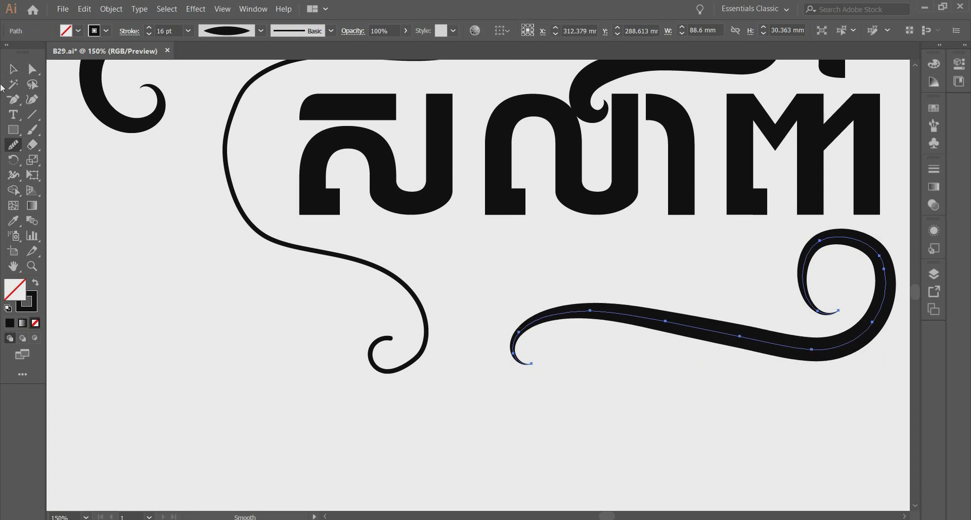
{"action": "left_click", "coordinate": [13, 69]}
{"action": "left_click", "coordinate": [599, 402]}
Give the flourish around the second word's first letter the Basic brush, Width Profile 1 and a 16 pt stroke.
{"action": "scroll", "coordinate": [599, 401], "scroll_direction": "up", "scroll_amount": 2}
{"action": "left_click", "coordinate": [391, 325]}
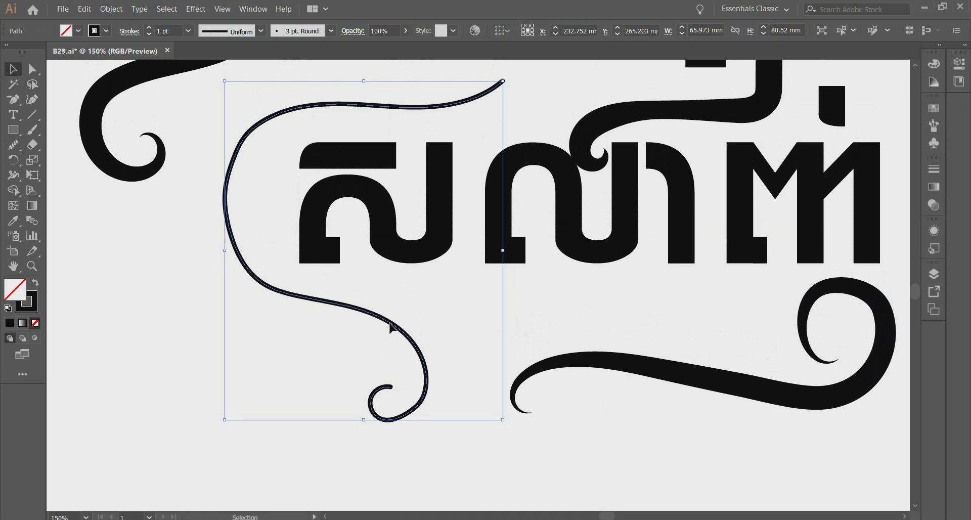
{"action": "left_click", "coordinate": [332, 30]}
{"action": "left_click", "coordinate": [299, 79]}
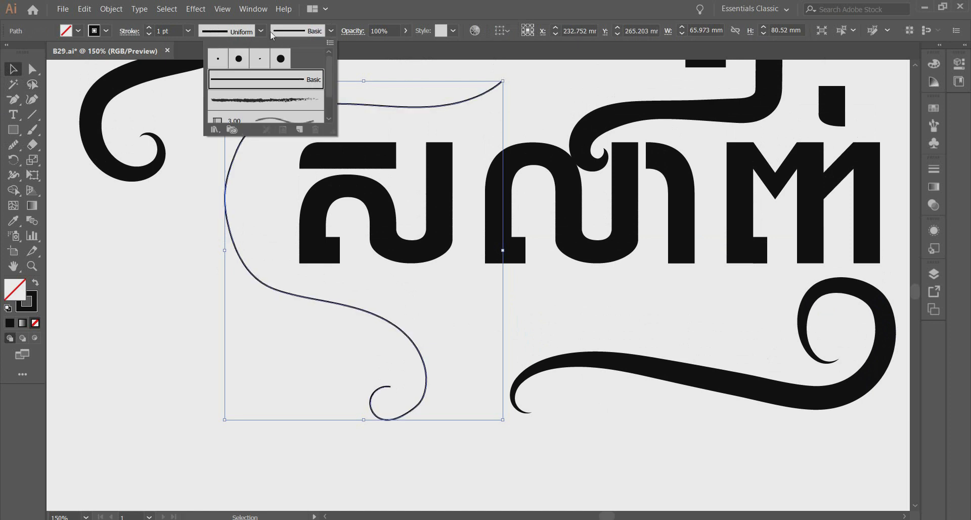
{"action": "left_click", "coordinate": [261, 31]}
{"action": "left_click", "coordinate": [233, 72]}
{"action": "left_click", "coordinate": [187, 31]}
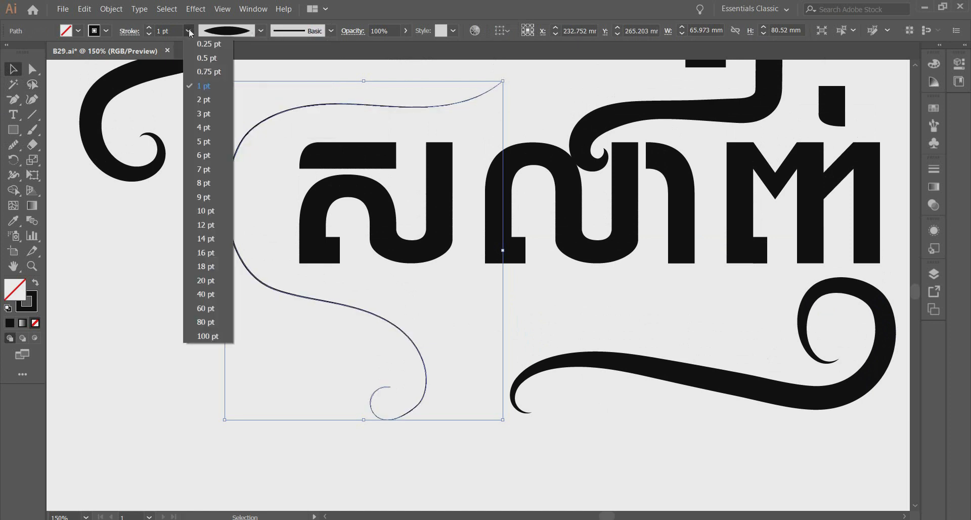
{"action": "left_click", "coordinate": [205, 253]}
{"action": "left_click", "coordinate": [142, 279]}
Smooth the flourish around the second word's first letter along its lower bend, bottom curl, left side and top arc.
{"action": "scroll", "coordinate": [202, 287], "scroll_direction": "up", "scroll_amount": 4}
{"action": "scroll", "coordinate": [223, 293], "scroll_direction": "down", "scroll_amount": 5}
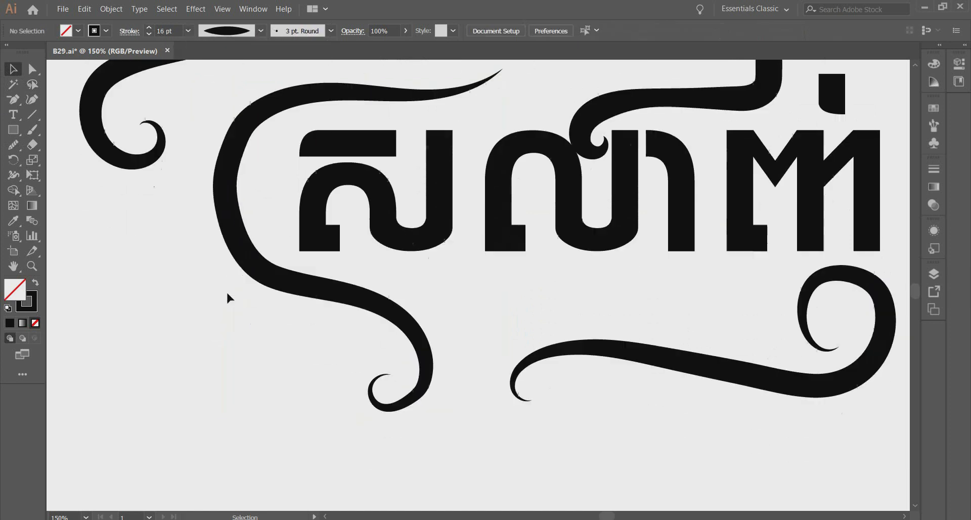
{"action": "left_click", "coordinate": [297, 289]}
{"action": "left_click", "coordinate": [14, 148]}
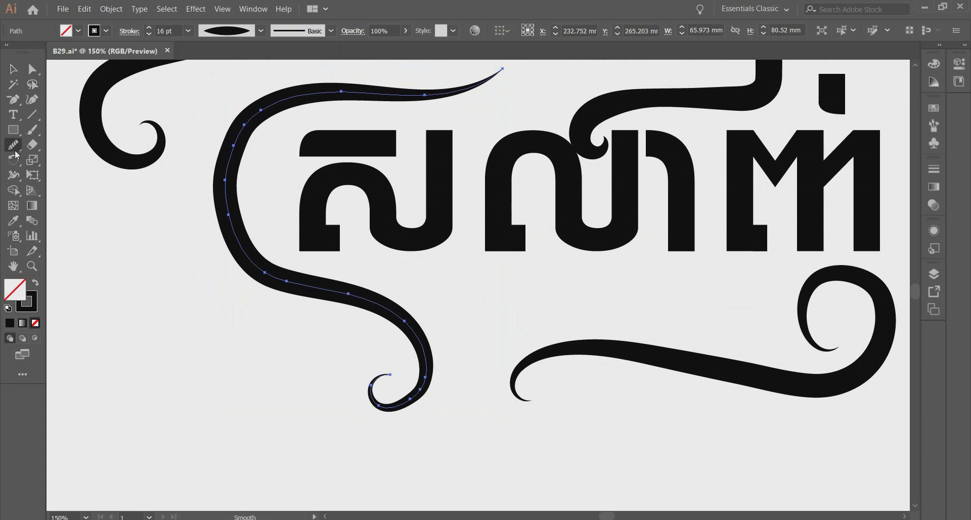
{"action": "mouse_move", "coordinate": [263, 273]}
{"action": "left_mouse_down"}
{"action": "mouse_move", "coordinate": [328, 289]}
{"action": "mouse_move", "coordinate": [289, 279]}
{"action": "mouse_move", "coordinate": [317, 292]}
{"action": "left_mouse_up"}
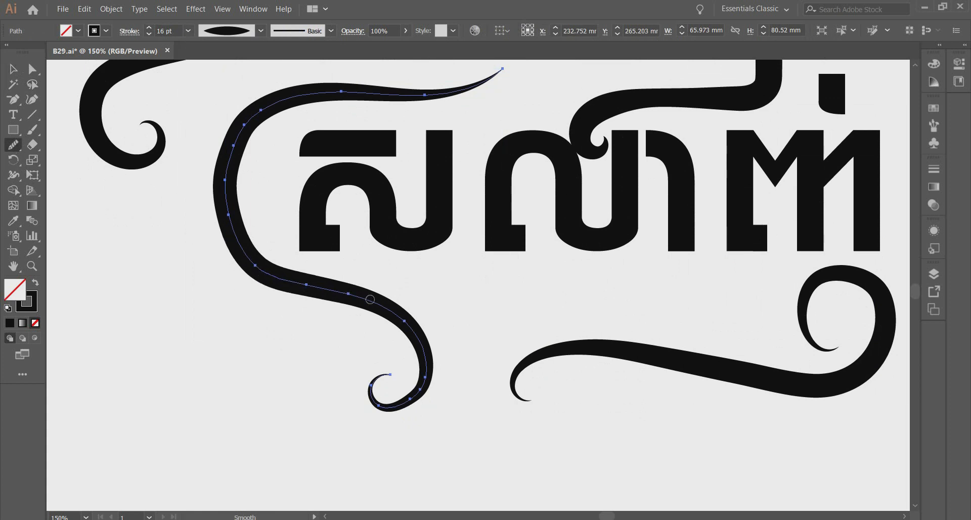
{"action": "mouse_move", "coordinate": [416, 348]}
{"action": "left_mouse_down"}
{"action": "mouse_move", "coordinate": [416, 400]}
{"action": "mouse_move", "coordinate": [371, 407]}
{"action": "left_mouse_up"}
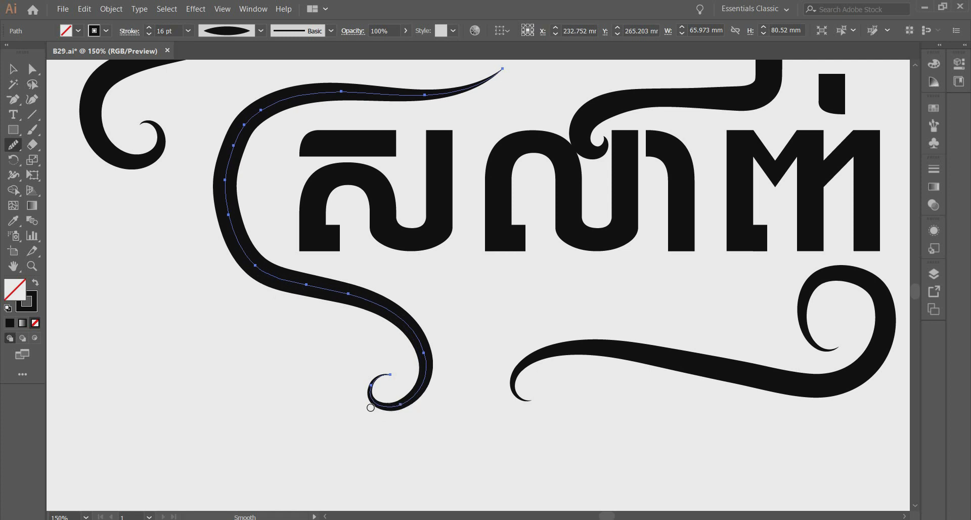
{"action": "scroll", "coordinate": [275, 289], "scroll_direction": "up", "scroll_amount": 2}
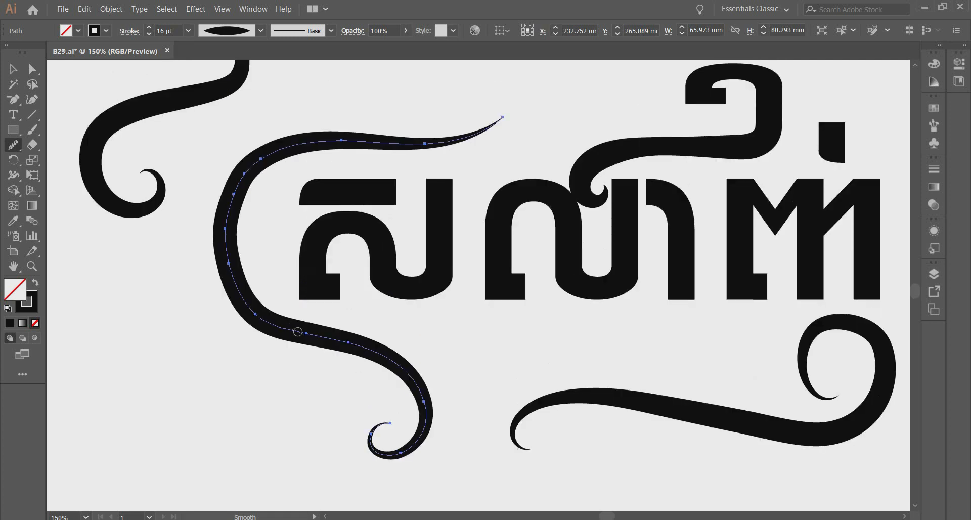
{"action": "mouse_move", "coordinate": [297, 332]}
{"action": "left_mouse_down"}
{"action": "mouse_move", "coordinate": [224, 226]}
{"action": "mouse_move", "coordinate": [255, 163]}
{"action": "mouse_move", "coordinate": [319, 142]}
{"action": "mouse_move", "coordinate": [426, 146]}
{"action": "left_mouse_up"}
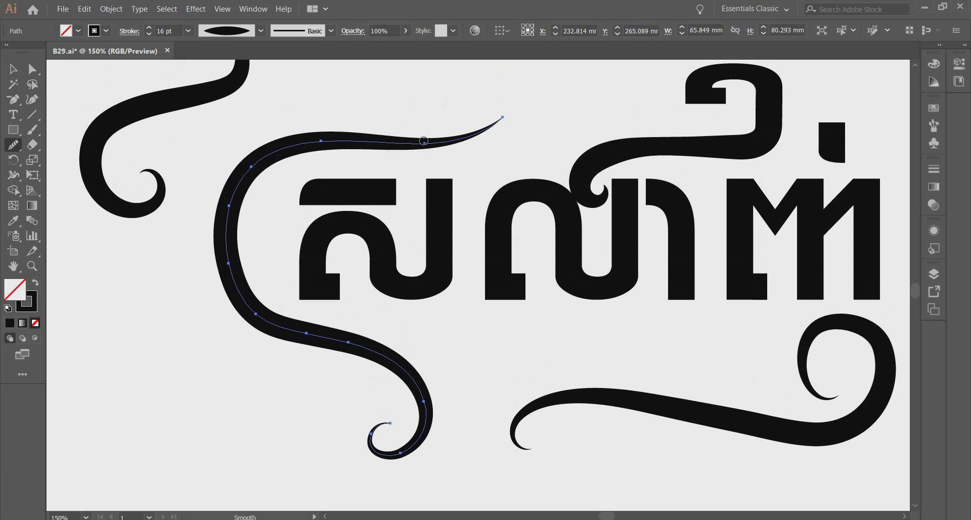
{"action": "left_click", "coordinate": [13, 69]}
{"action": "left_click", "coordinate": [149, 389]}
Examine the anchor points in the first letter's flourish at its lower bend, plus the overall look of both words.
{"action": "scroll", "coordinate": [149, 389], "scroll_direction": "down", "scroll_amount": 2}
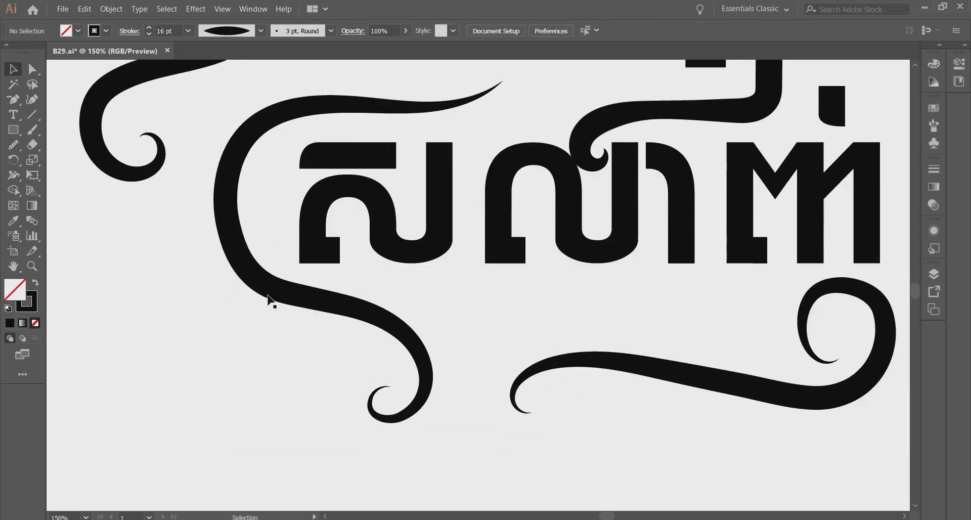
{"action": "left_click", "coordinate": [267, 296]}
{"action": "left_click", "coordinate": [32, 68]}
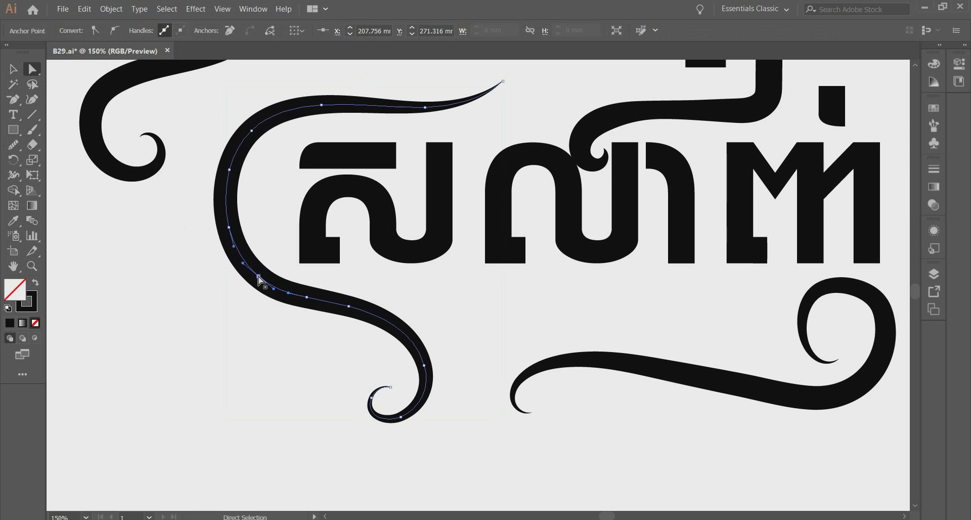
{"action": "left_click", "coordinate": [309, 277]}
{"action": "left_click", "coordinate": [284, 297]}
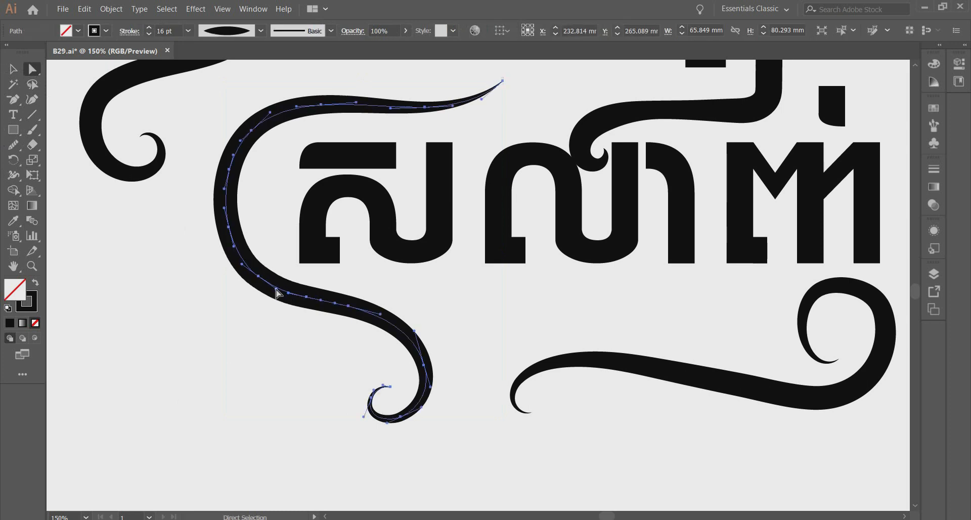
{"action": "left_click", "coordinate": [263, 261]}
{"action": "scroll", "coordinate": [401, 336], "scroll_direction": "down", "scroll_amount": 2}
{"action": "scroll", "coordinate": [402, 337], "scroll_direction": "down", "scroll_amount": 2, "text": "alt"}
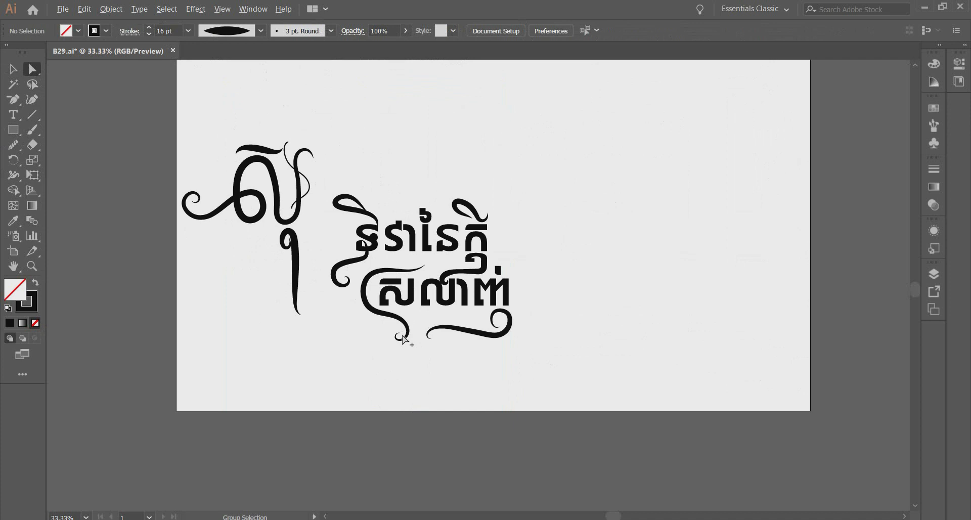
{"action": "scroll", "coordinate": [451, 382], "scroll_direction": "down", "scroll_amount": 1}
{"action": "scroll", "coordinate": [522, 496], "scroll_direction": "up", "scroll_amount": 5}
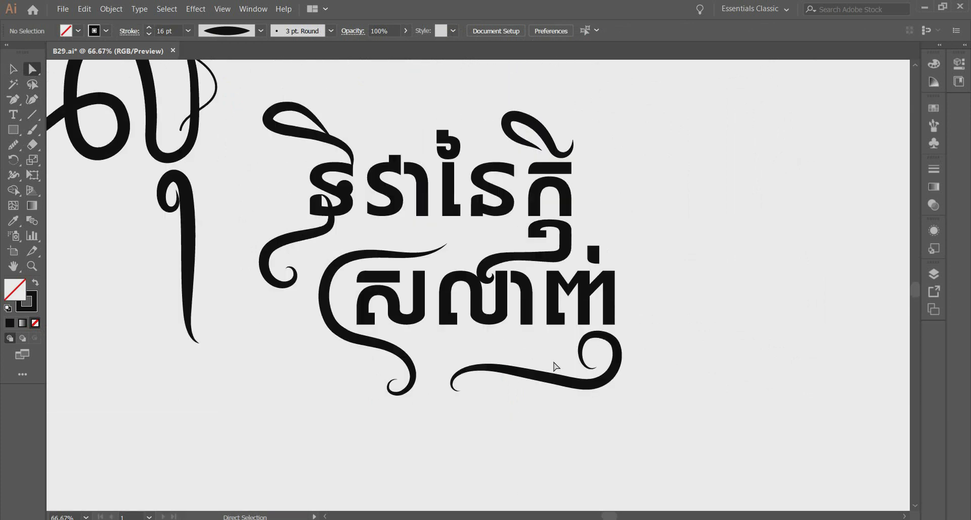
{"action": "scroll", "coordinate": [555, 365], "scroll_direction": "up", "scroll_amount": 2}
{"action": "scroll", "coordinate": [602, 344], "scroll_direction": "down", "scroll_amount": 2}
Move both words with all their flourishes to the right, away from the large practice letter.
{"action": "left_click", "coordinate": [13, 69]}
{"action": "left_click_drag", "start_coordinate": [265, 89], "coordinate": [656, 383]}
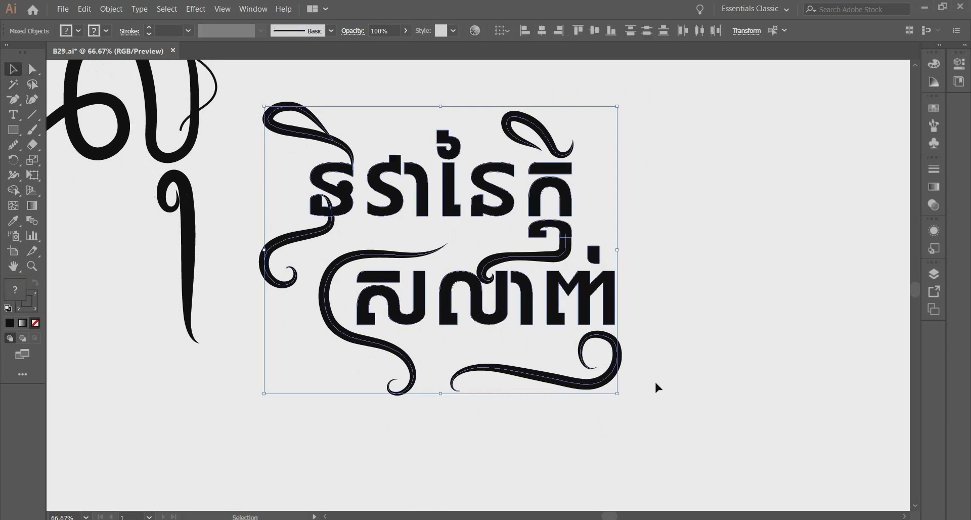
{"action": "left_click_drag", "start_coordinate": [587, 304], "coordinate": [729, 283]}
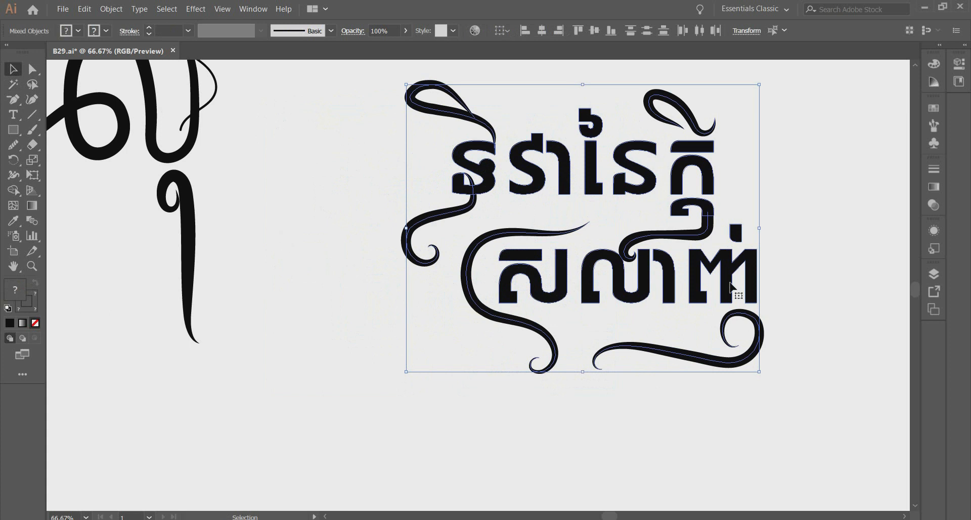
Expand the appearance of the flourishes and group them with both words as one object.
{"action": "left_click", "coordinate": [112, 12]}
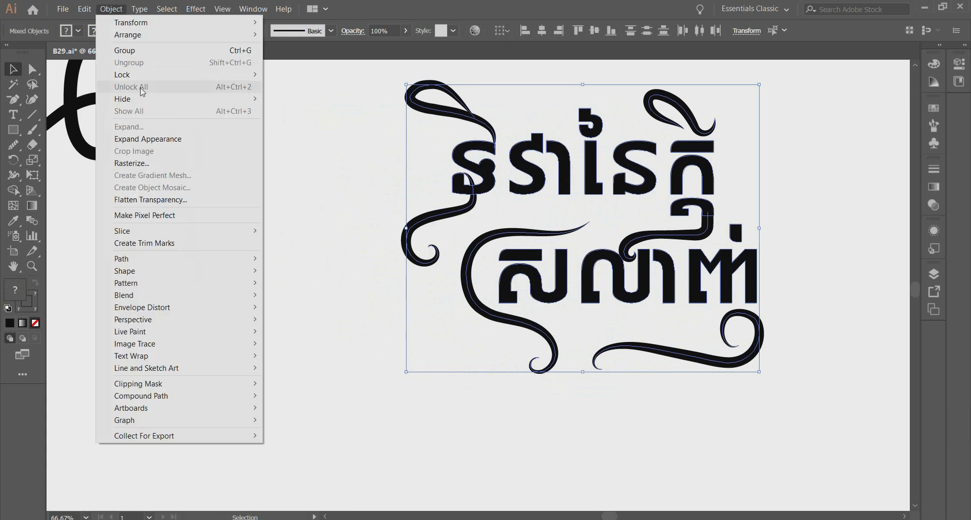
{"action": "left_click", "coordinate": [152, 142]}
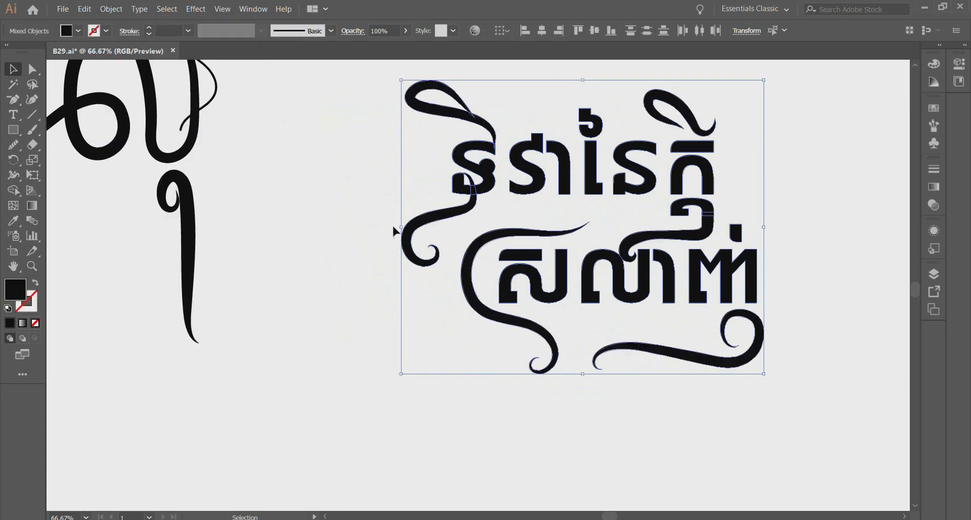
{"action": "left_click", "coordinate": [333, 199]}
{"action": "left_click", "coordinate": [438, 213]}
{"action": "left_click_drag", "start_coordinate": [390, 82], "coordinate": [768, 367]}
{"action": "right_click", "coordinate": [734, 314]}
{"action": "left_click", "coordinate": [772, 383]}
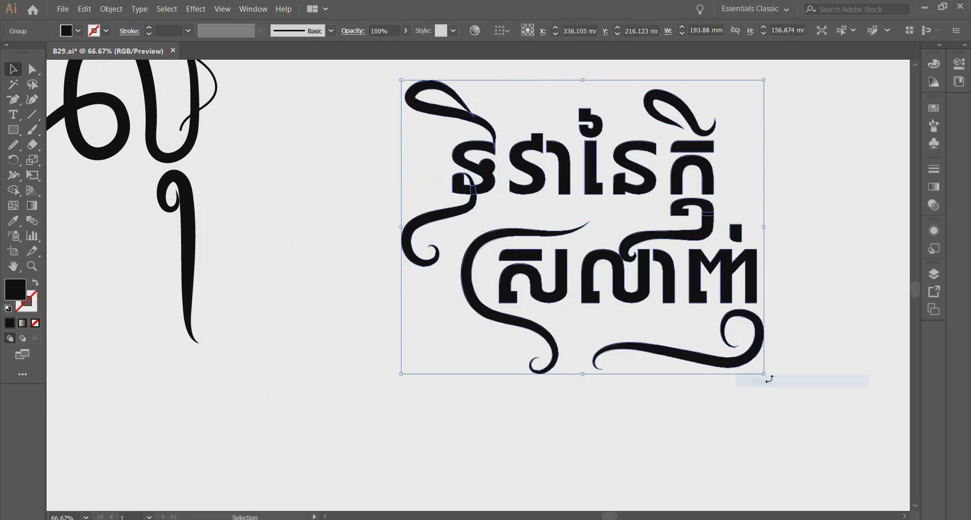
Try red, yellow and magenta fills on the grouped lettering, settling on the dark red swatch.
{"action": "left_click", "coordinate": [78, 30]}
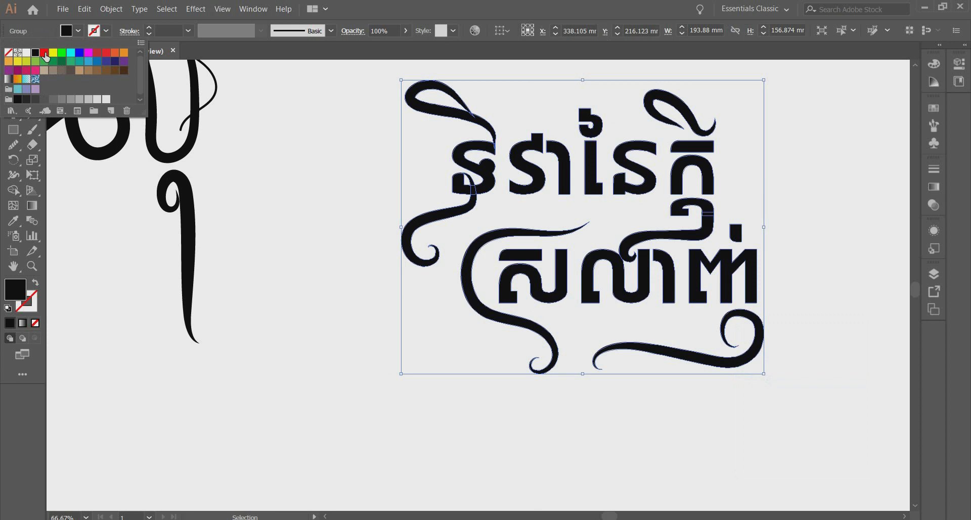
{"action": "left_click", "coordinate": [45, 53]}
{"action": "left_click", "coordinate": [52, 52]}
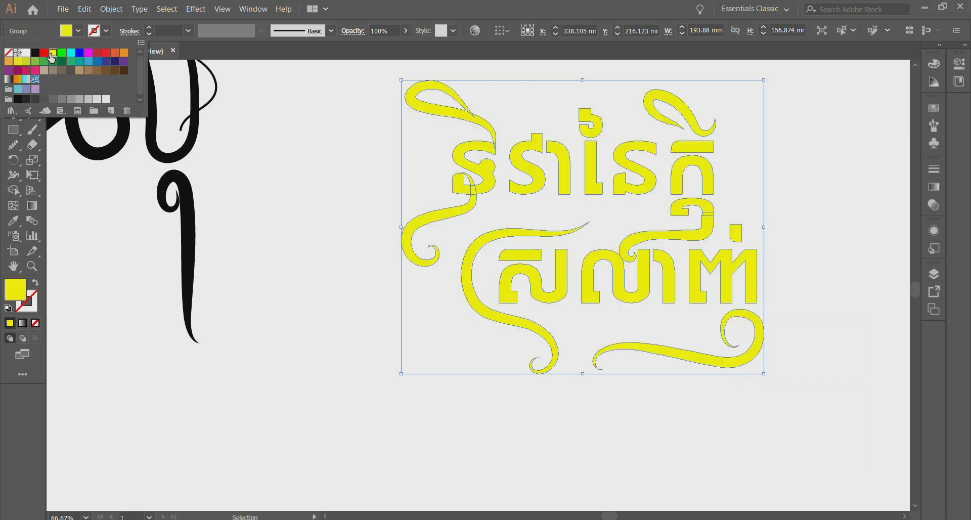
{"action": "left_click", "coordinate": [88, 52]}
{"action": "left_click", "coordinate": [97, 52]}
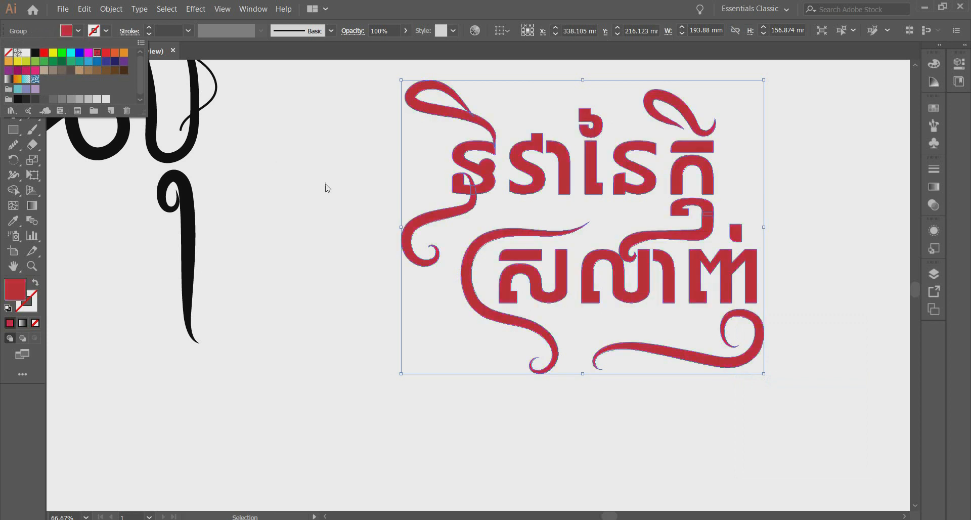
{"action": "left_click", "coordinate": [360, 189]}
{"action": "left_click", "coordinate": [357, 181]}
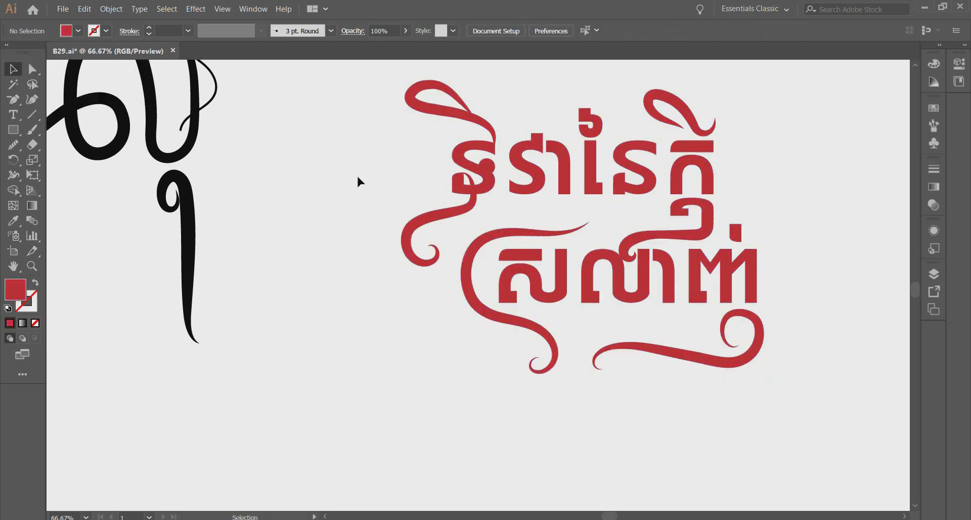
Merge the pieces of the flourish below the first word's last letter with Shape Builder, with all the lettering selected.
{"action": "left_click_drag", "start_coordinate": [342, 89], "coordinate": [786, 349]}
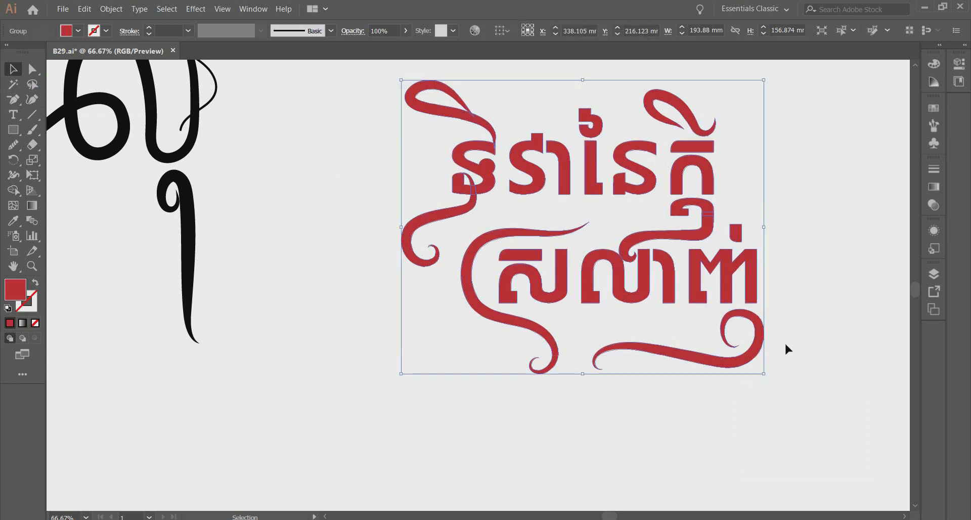
{"action": "left_click_drag", "start_coordinate": [13, 190], "coordinate": [61, 191]}
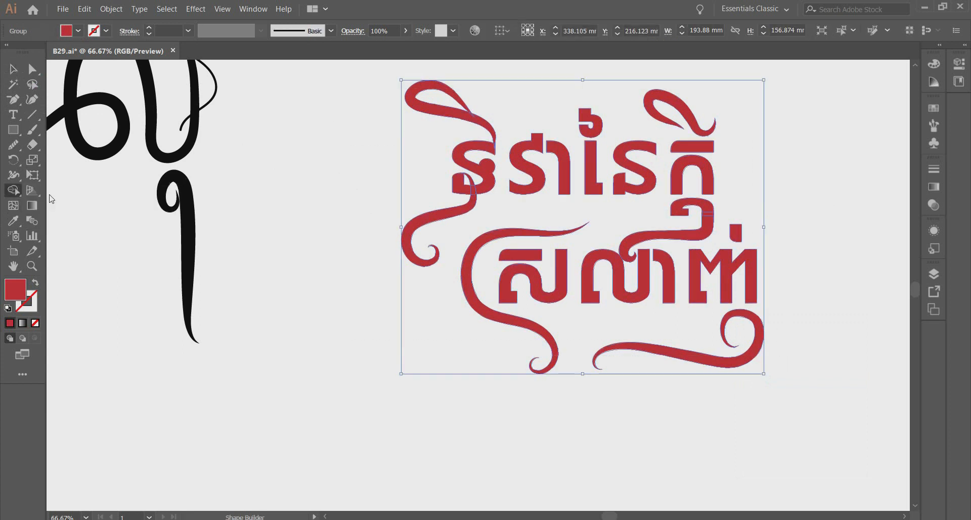
{"action": "left_click_drag", "start_coordinate": [704, 206], "coordinate": [707, 228]}
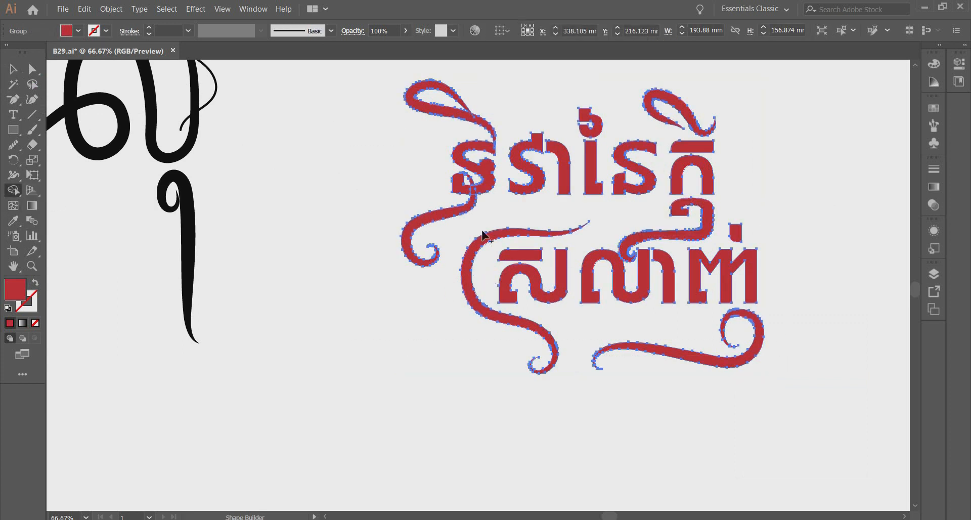
Merge the looped upper flourish of the first word's first letter with the letter's body using Shape Builder, and deselect the artwork.
{"action": "scroll", "coordinate": [557, 268], "scroll_direction": "up", "scroll_amount": 1}
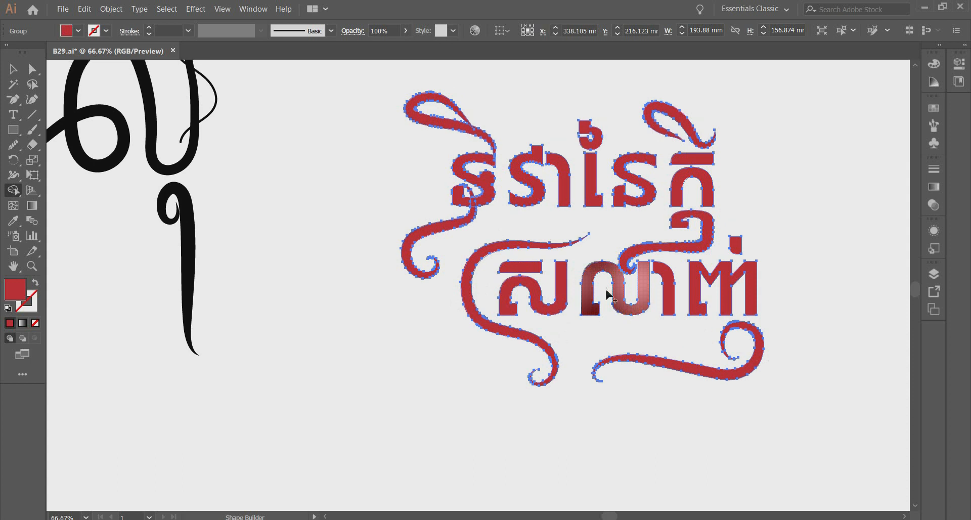
{"action": "scroll", "coordinate": [478, 226], "scroll_direction": "up", "scroll_amount": 2}
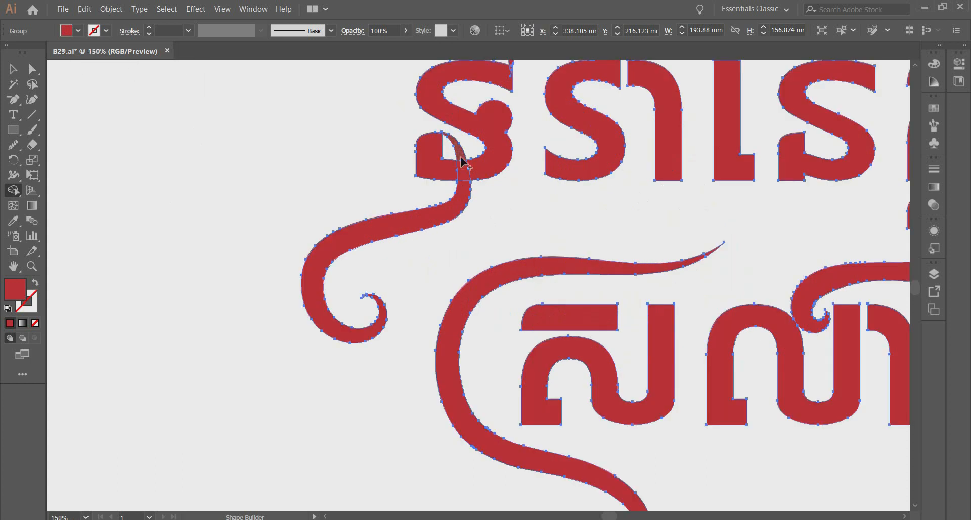
{"action": "scroll", "coordinate": [501, 230], "scroll_direction": "up", "scroll_amount": 3}
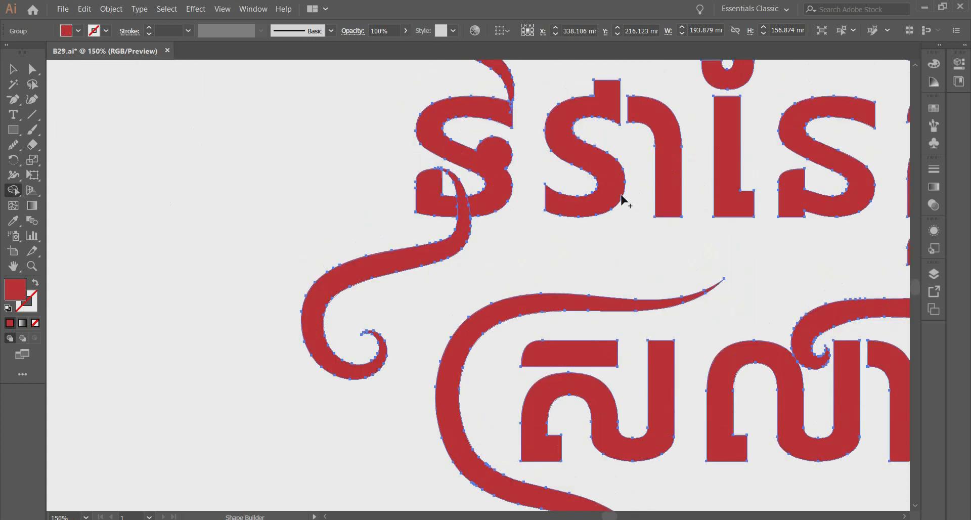
{"action": "scroll", "coordinate": [648, 202], "scroll_direction": "down", "scroll_amount": 2}
{"action": "scroll", "coordinate": [651, 202], "scroll_direction": "up", "scroll_amount": 1}
{"action": "scroll", "coordinate": [526, 129], "scroll_direction": "up", "scroll_amount": 2}
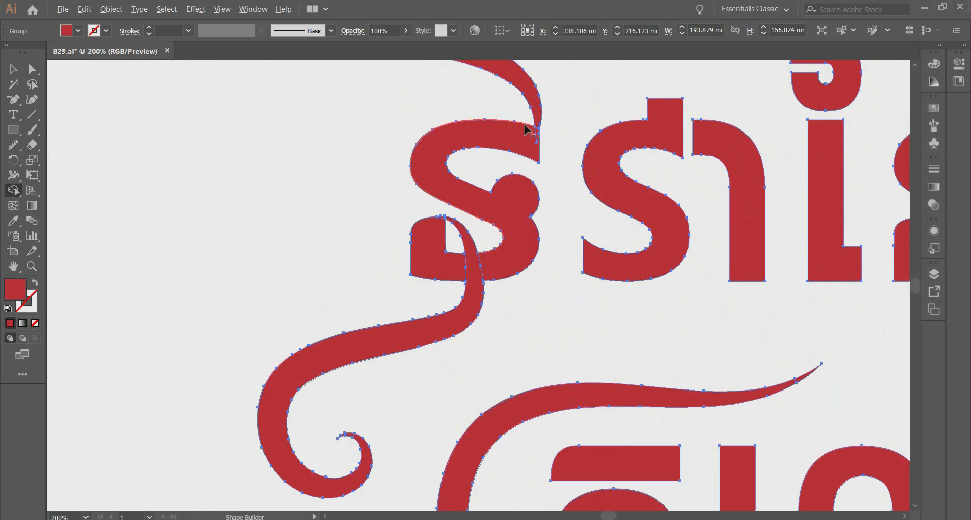
{"action": "scroll", "coordinate": [529, 195], "scroll_direction": "up", "scroll_amount": 6}
{"action": "scroll", "coordinate": [554, 289], "scroll_direction": "left", "scroll_amount": 2}
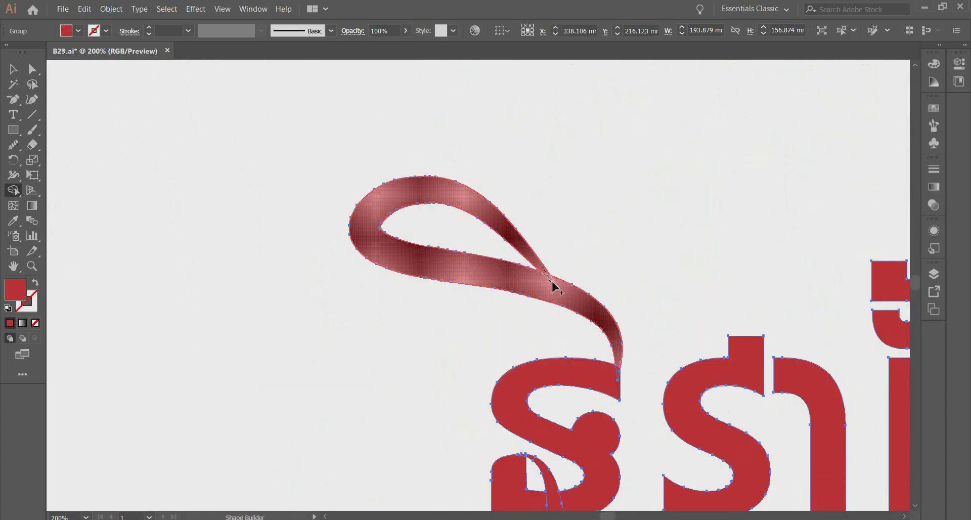
{"action": "scroll", "coordinate": [607, 344], "scroll_direction": "down", "scroll_amount": 1}
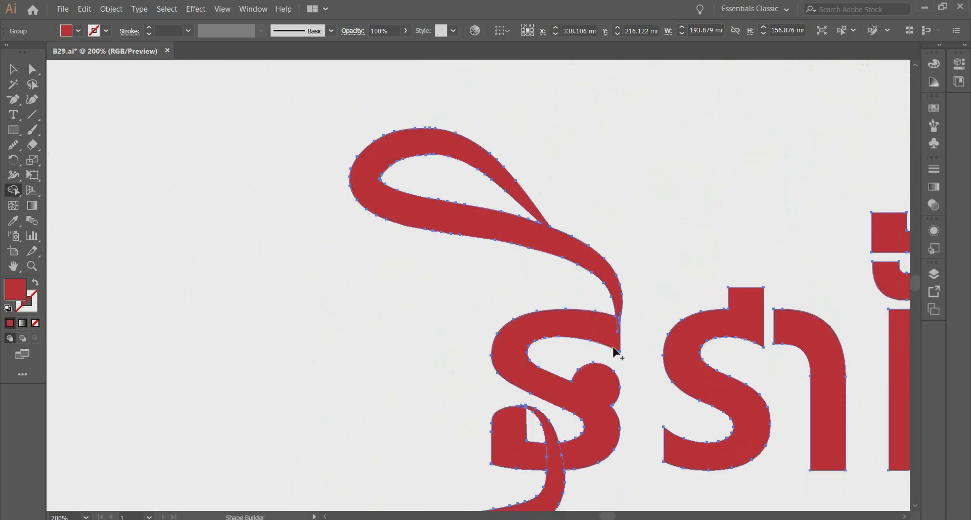
{"action": "left_click_drag", "start_coordinate": [619, 329], "coordinate": [573, 343]}
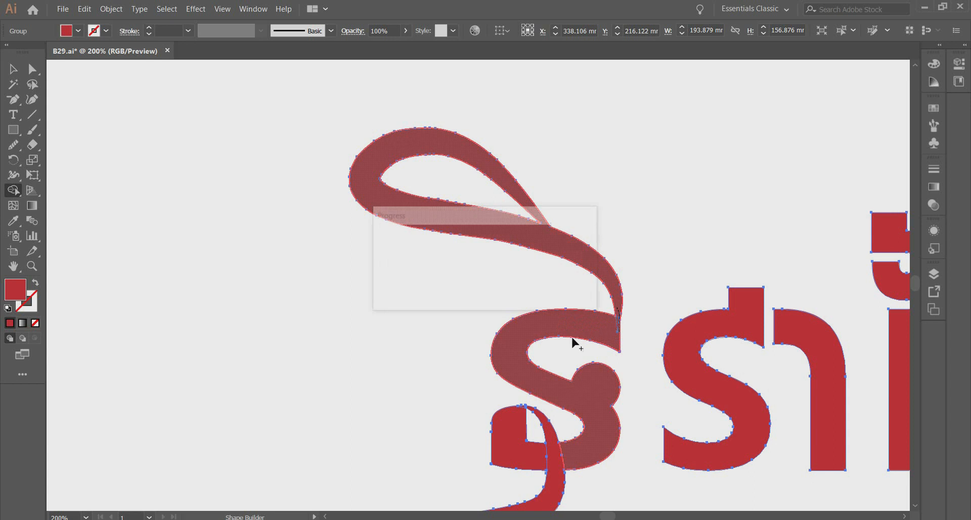
{"action": "left_click", "coordinate": [13, 69]}
{"action": "left_click", "coordinate": [275, 254]}
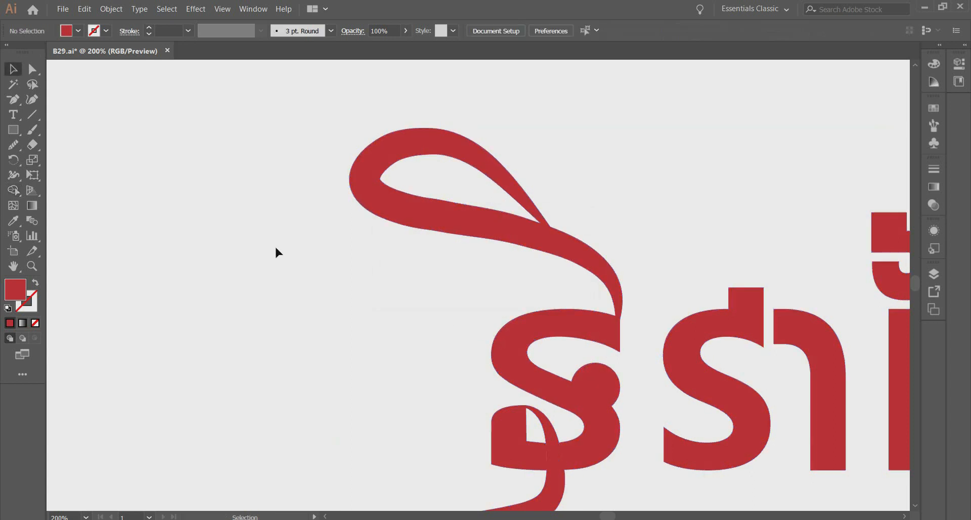
Apply a black Multiply drop shadow to the whole lettering with 75% opacity, 2.47 mm X offset and 1.76 mm blur, adjusting the Y offset.
{"action": "scroll", "coordinate": [276, 248], "scroll_direction": "down", "scroll_amount": 3}
{"action": "scroll", "coordinate": [419, 330], "scroll_direction": "down", "scroll_amount": 3}
{"action": "left_click_drag", "start_coordinate": [280, 116], "coordinate": [681, 375]}
{"action": "left_click", "coordinate": [206, 15]}
{"action": "mouse_move", "coordinate": [222, 172]}
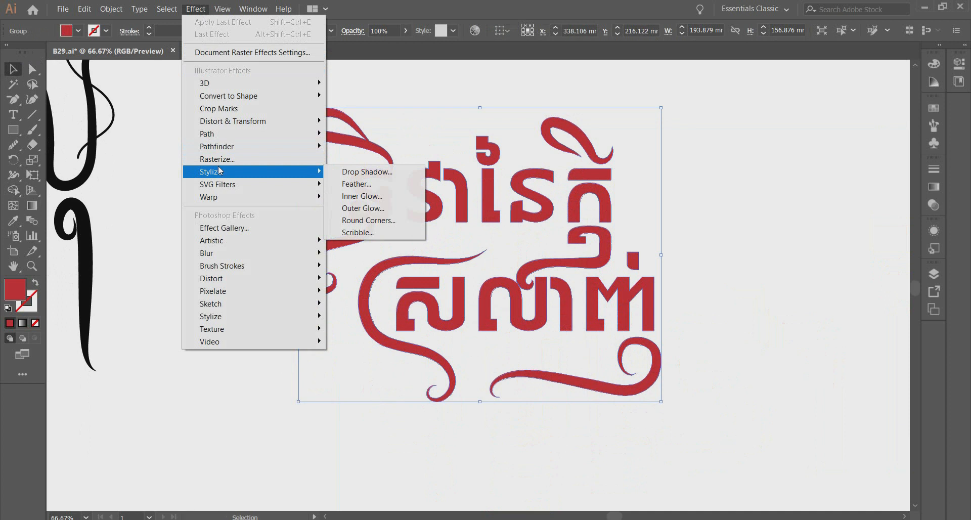
{"action": "left_click", "coordinate": [368, 172]}
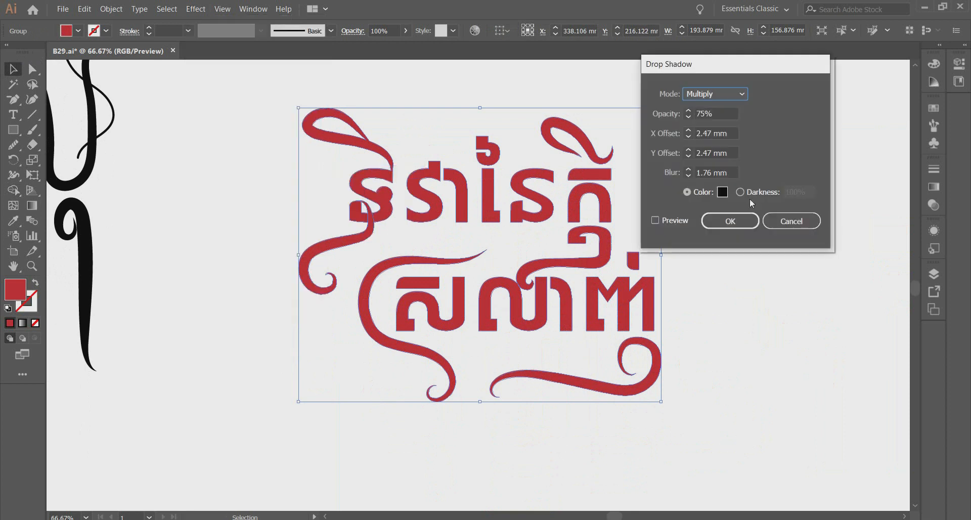
{"action": "left_click", "coordinate": [672, 220]}
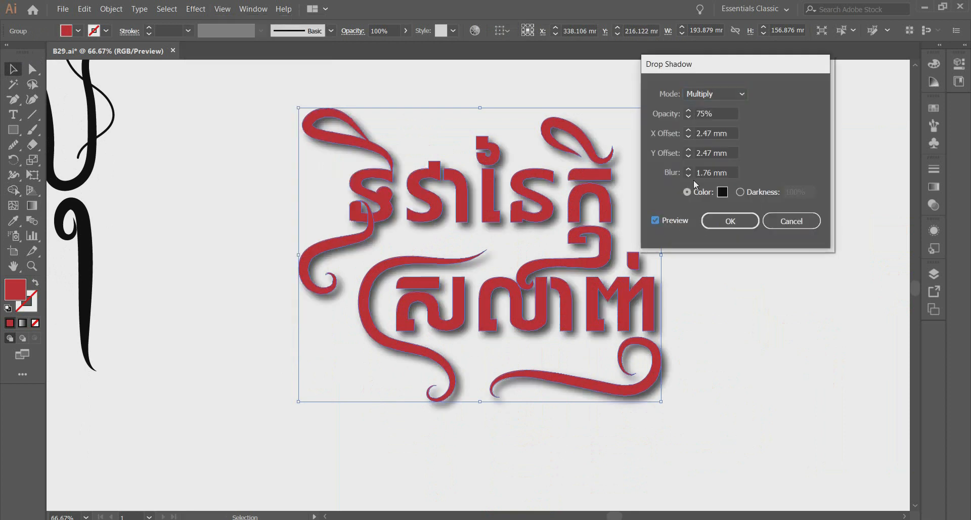
{"action": "left_click", "coordinate": [688, 158]}
{"action": "left_click", "coordinate": [688, 150]}
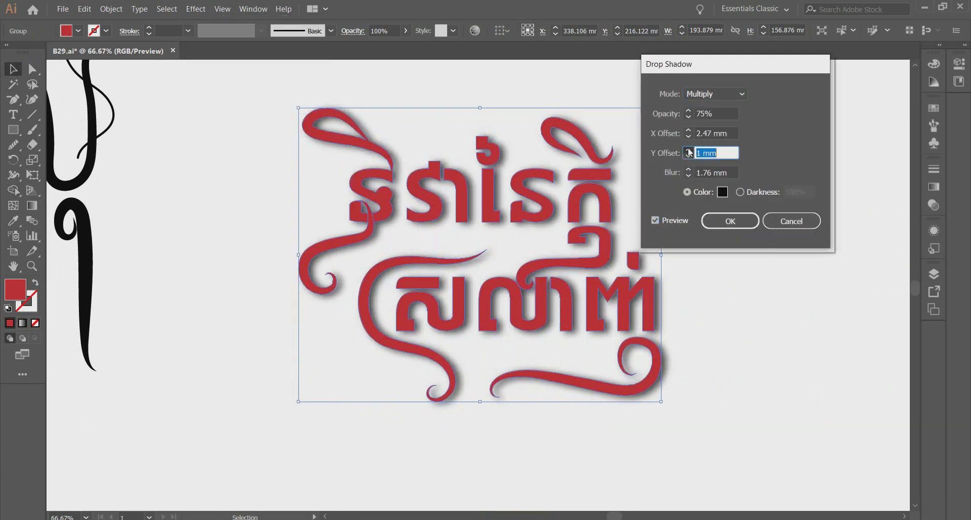
{"action": "key", "text": "Return"}
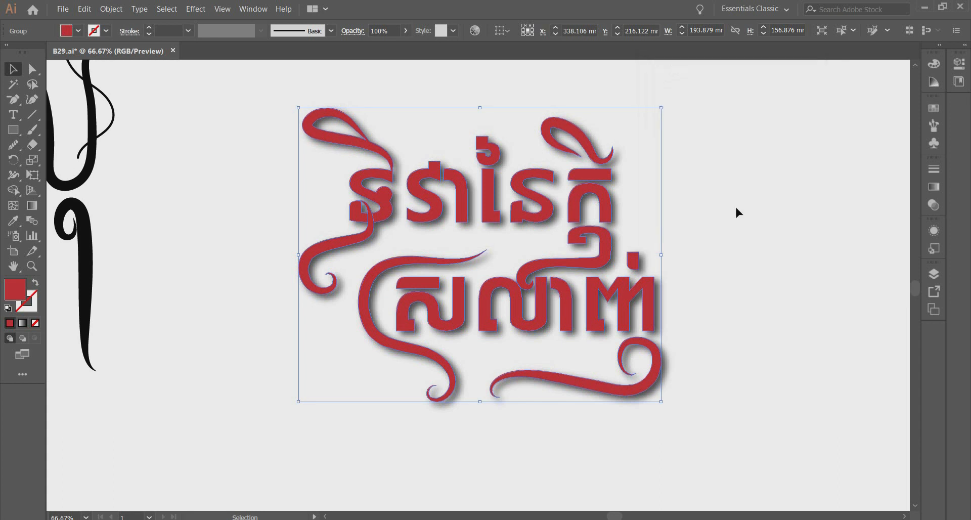
Change the fill of the shadowed lettering group to the bright pink swatch.
{"action": "left_click", "coordinate": [735, 205]}
{"action": "scroll", "coordinate": [736, 204], "scroll_direction": "down", "scroll_amount": 2}
{"action": "left_click", "coordinate": [615, 235]}
{"action": "scroll", "coordinate": [615, 236], "scroll_direction": "up", "scroll_amount": 2}
{"action": "left_click", "coordinate": [79, 31]}
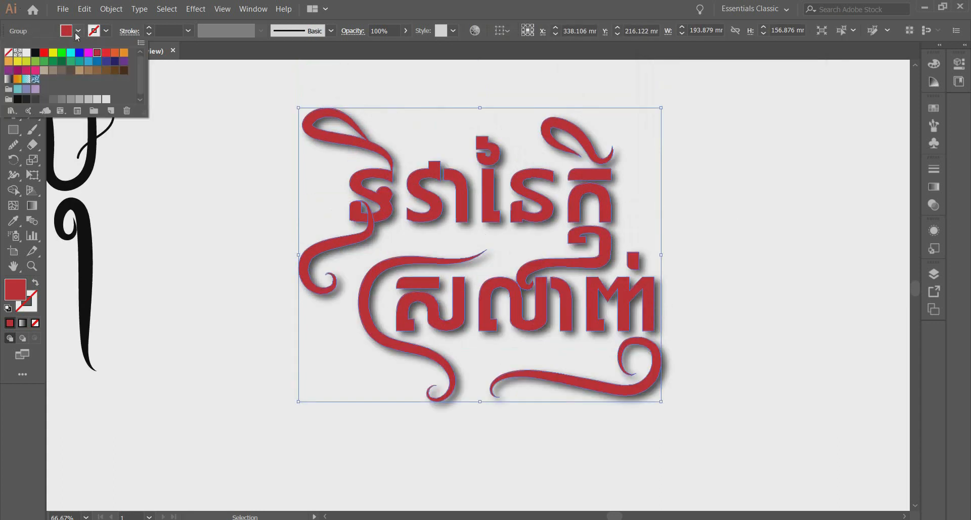
{"action": "left_click", "coordinate": [34, 70]}
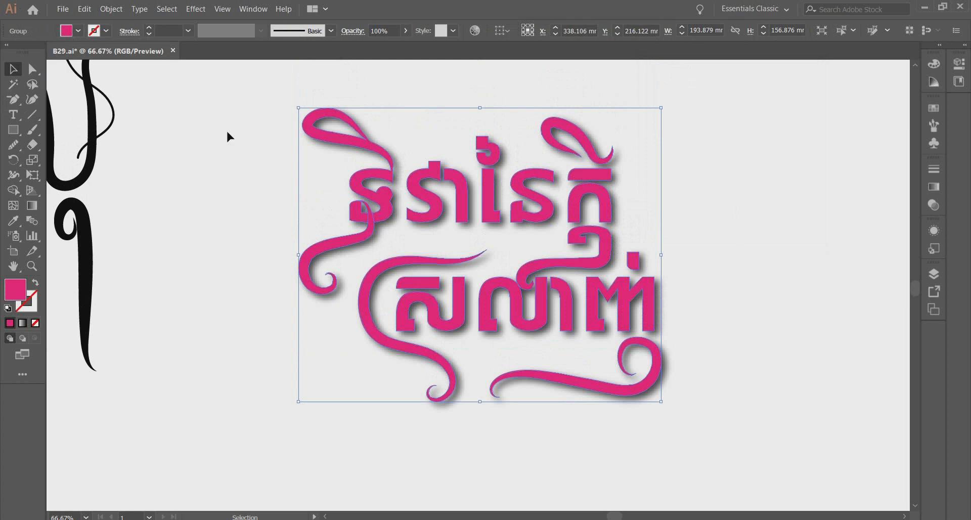
Examine the deselected pink lettering, checking the overall look of its flourishes and drop shadow.
{"action": "scroll", "coordinate": [228, 133], "scroll_direction": "up", "scroll_amount": 2}
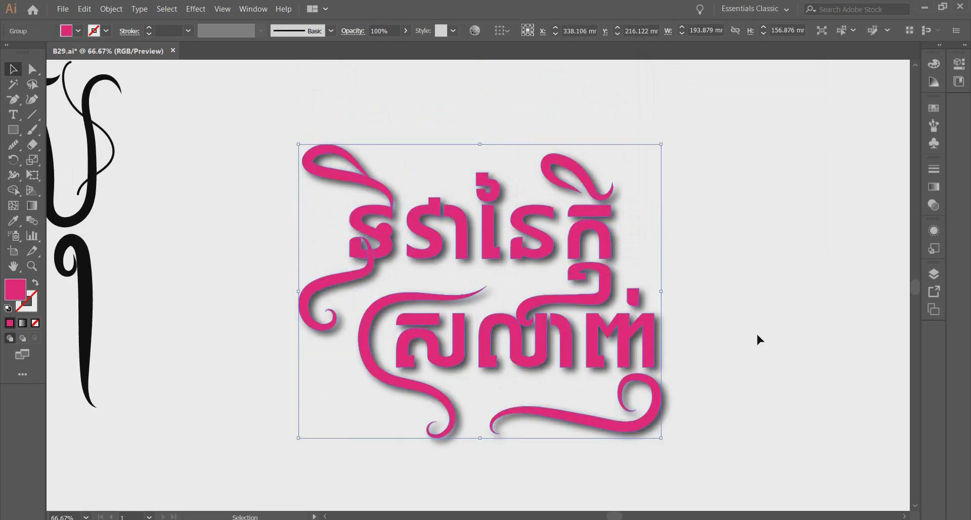
{"action": "left_click", "coordinate": [757, 335]}
{"action": "scroll", "coordinate": [689, 333], "scroll_direction": "down", "scroll_amount": 4}
{"action": "left_click", "coordinate": [651, 293]}
{"action": "scroll", "coordinate": [651, 293], "scroll_direction": "up", "scroll_amount": 3}
{"action": "left_click", "coordinate": [709, 258]}
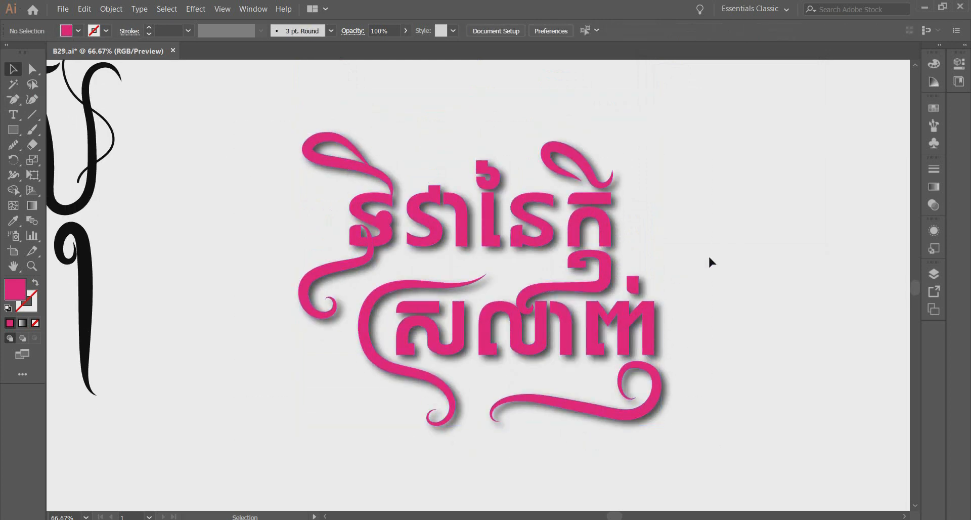
{"action": "scroll", "coordinate": [709, 260], "scroll_direction": "down", "scroll_amount": 2}
{"action": "scroll", "coordinate": [603, 336], "scroll_direction": "down", "scroll_amount": 2}
{"action": "scroll", "coordinate": [541, 334], "scroll_direction": "up", "scroll_amount": 2}
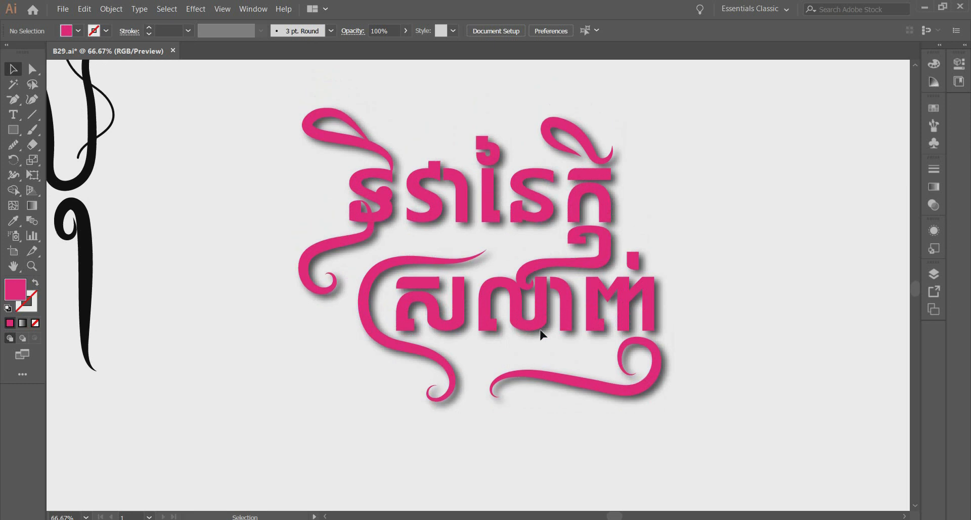